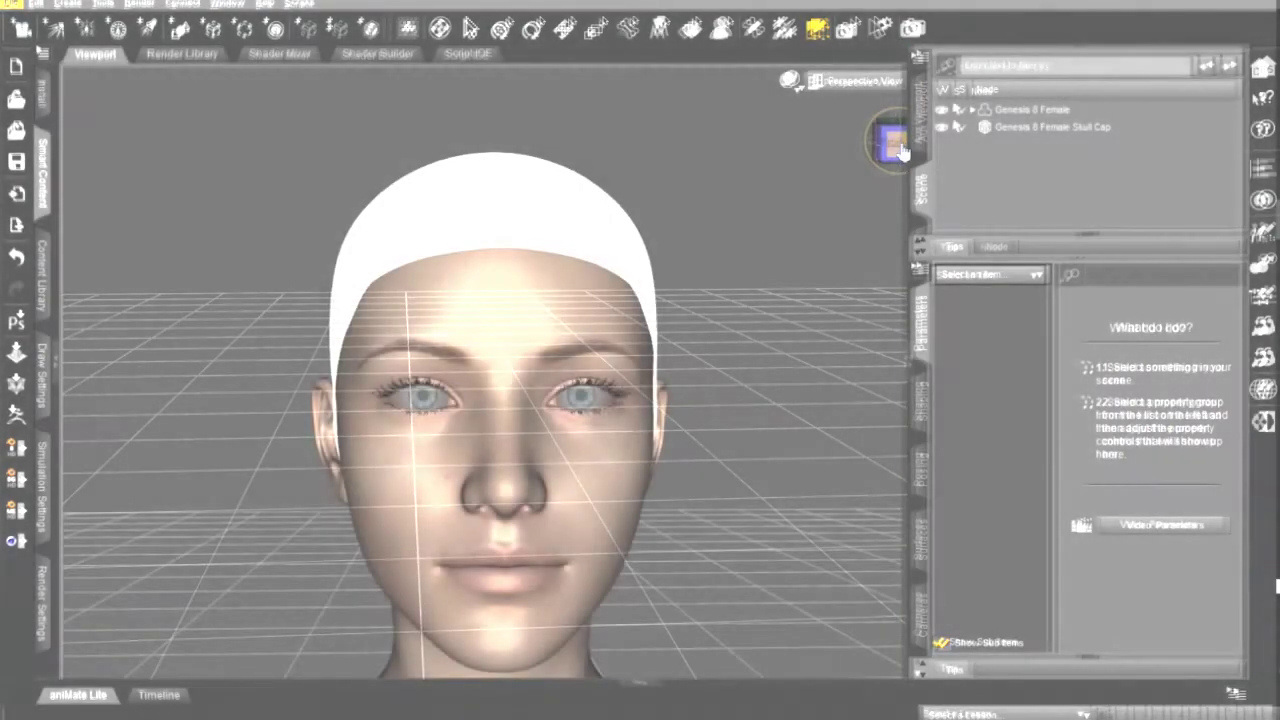
{"action": "mouse_move", "coordinate": [880, 143]}
{"action": "left_mouse_down"}
{"action": "mouse_move", "coordinate": [830, 147]}
{"action": "mouse_move", "coordinate": [898, 142]}
{"action": "left_mouse_up"}
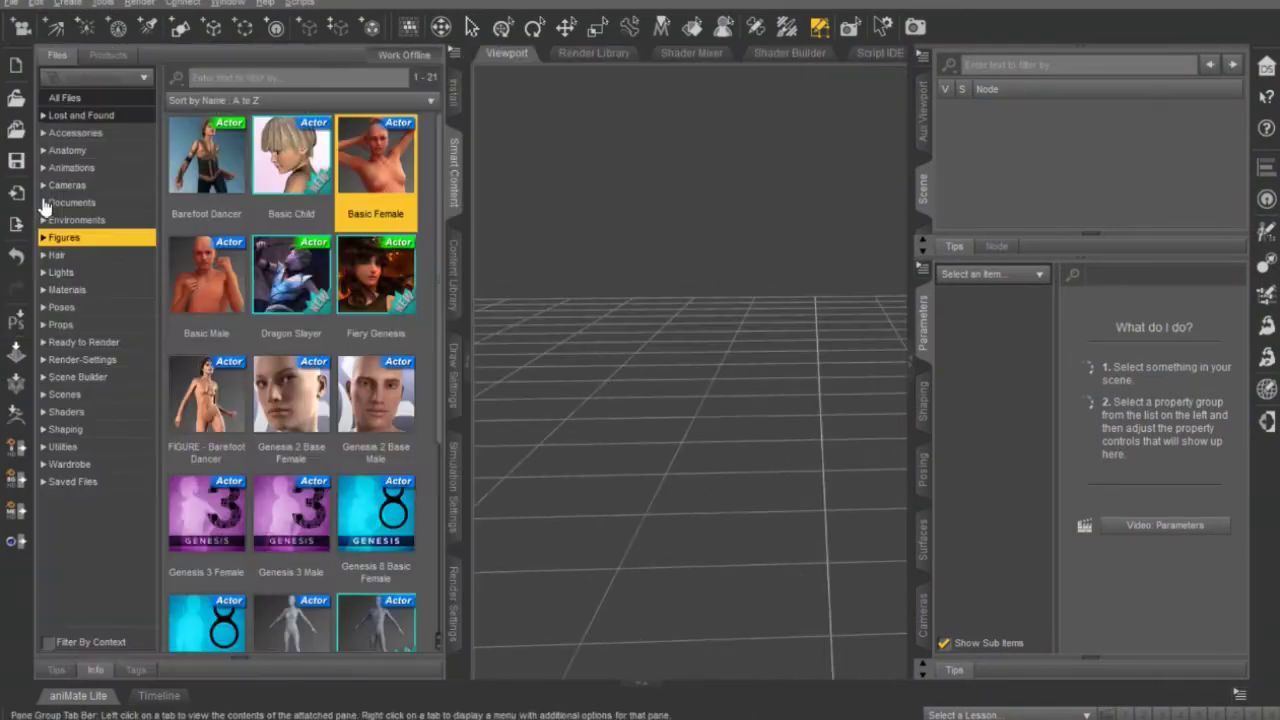
Load the Basic Female figure into the empty scene
{"action": "left_click", "coordinate": [43, 200]}
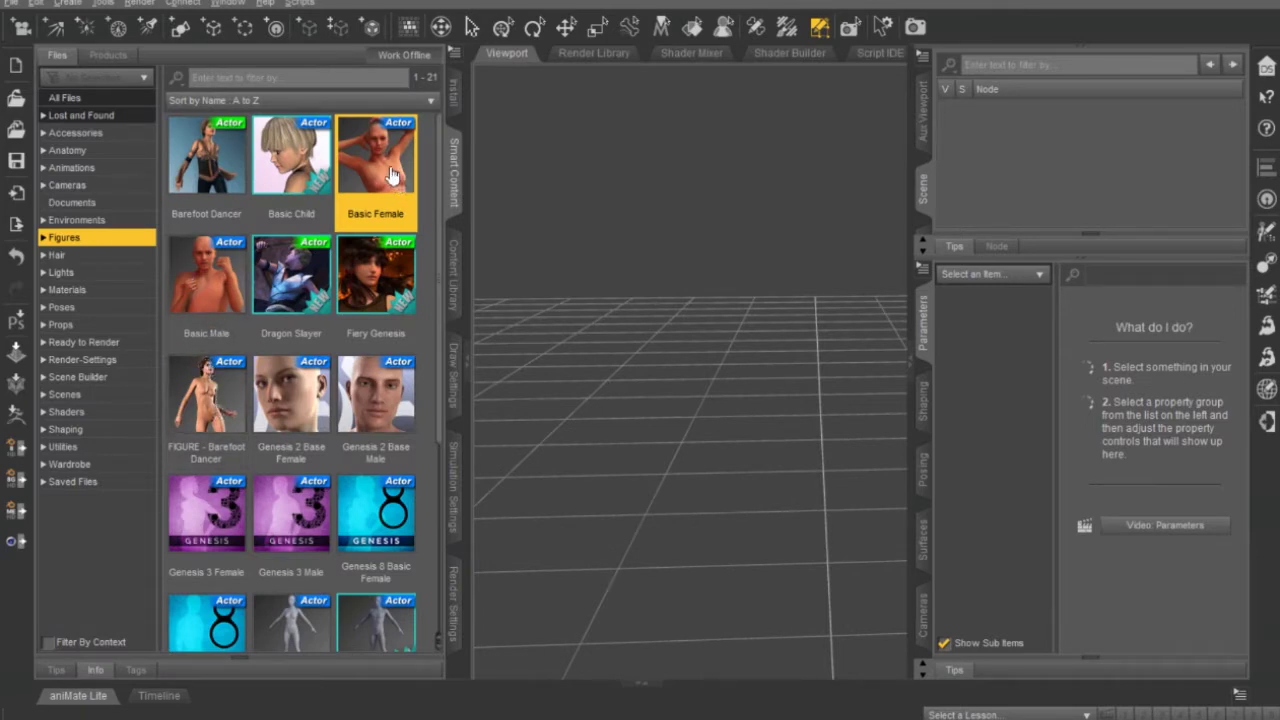
{"action": "mouse_move", "coordinate": [391, 176]}
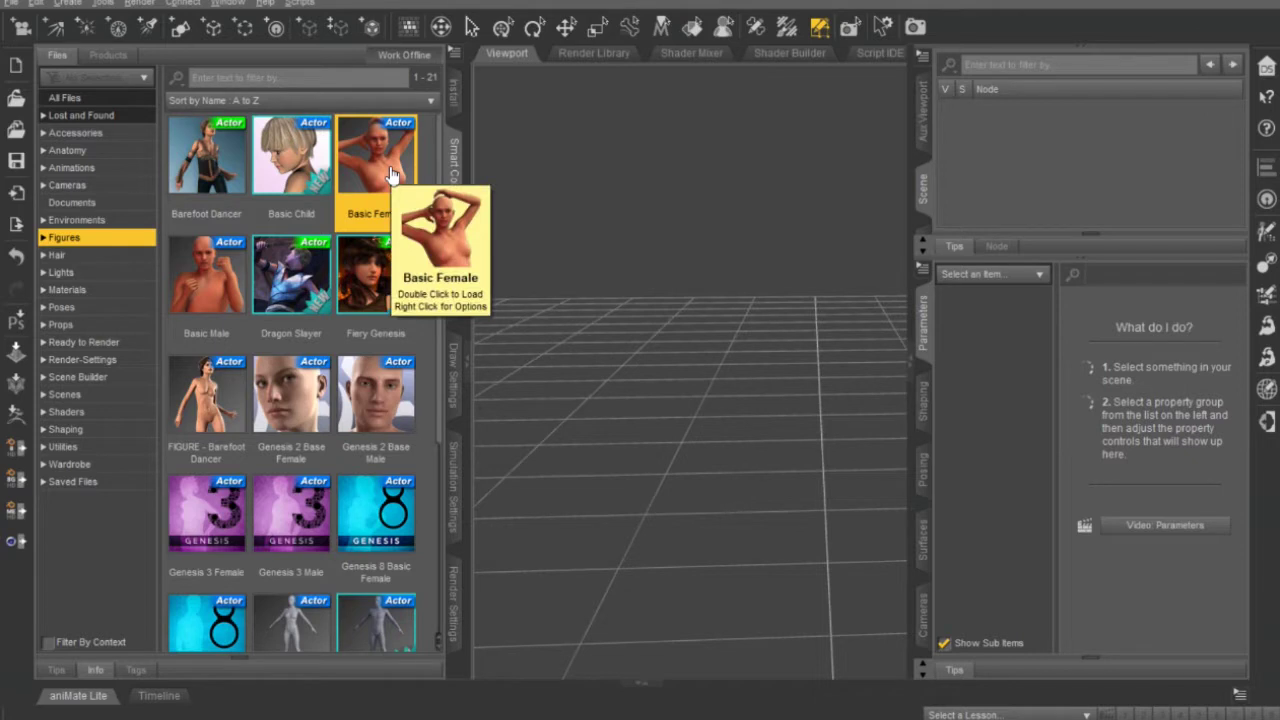
{"action": "double_click", "coordinate": [391, 176]}
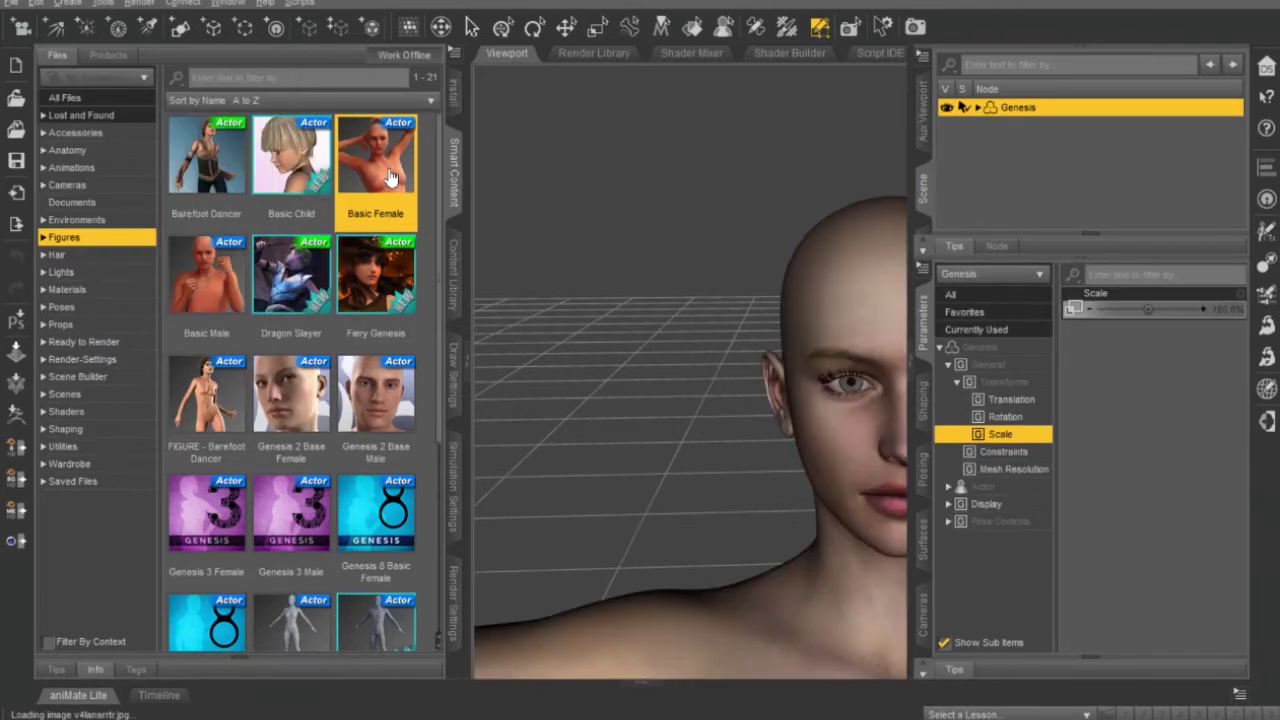
{"action": "left_click", "coordinate": [452, 186]}
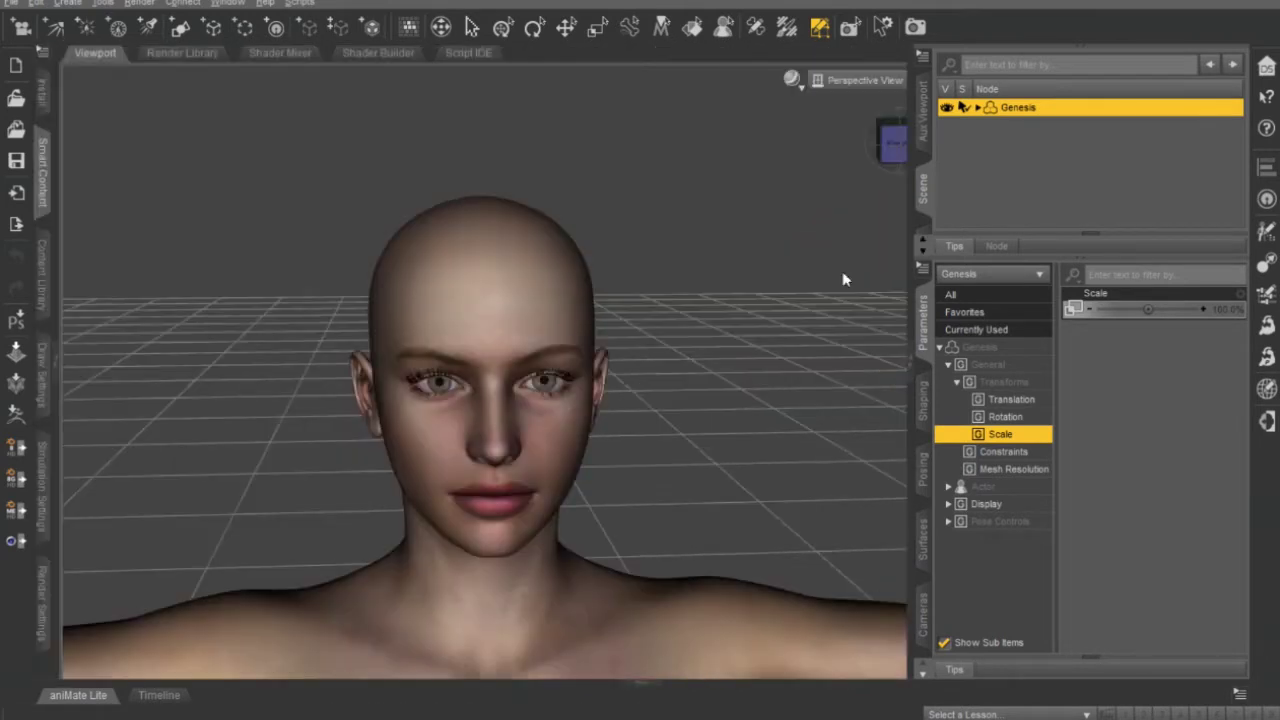
Activate the Geometry Editor on the Genesis figure and set its selection mode to Marquee Selection
{"action": "left_click", "coordinate": [1012, 107]}
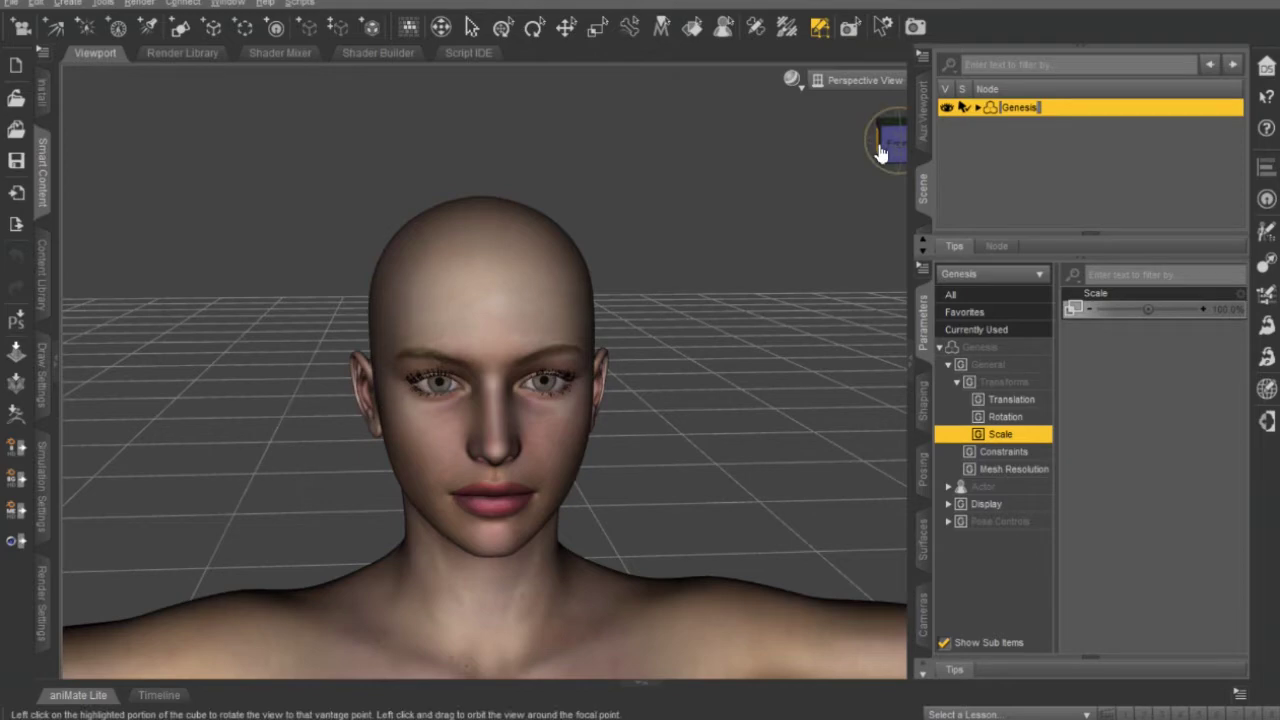
{"action": "mouse_move", "coordinate": [880, 154]}
{"action": "left_mouse_down"}
{"action": "mouse_move", "coordinate": [935, 178]}
{"action": "mouse_move", "coordinate": [985, 173]}
{"action": "mouse_move", "coordinate": [945, 192]}
{"action": "mouse_move", "coordinate": [907, 178]}
{"action": "mouse_move", "coordinate": [886, 147]}
{"action": "left_mouse_up"}
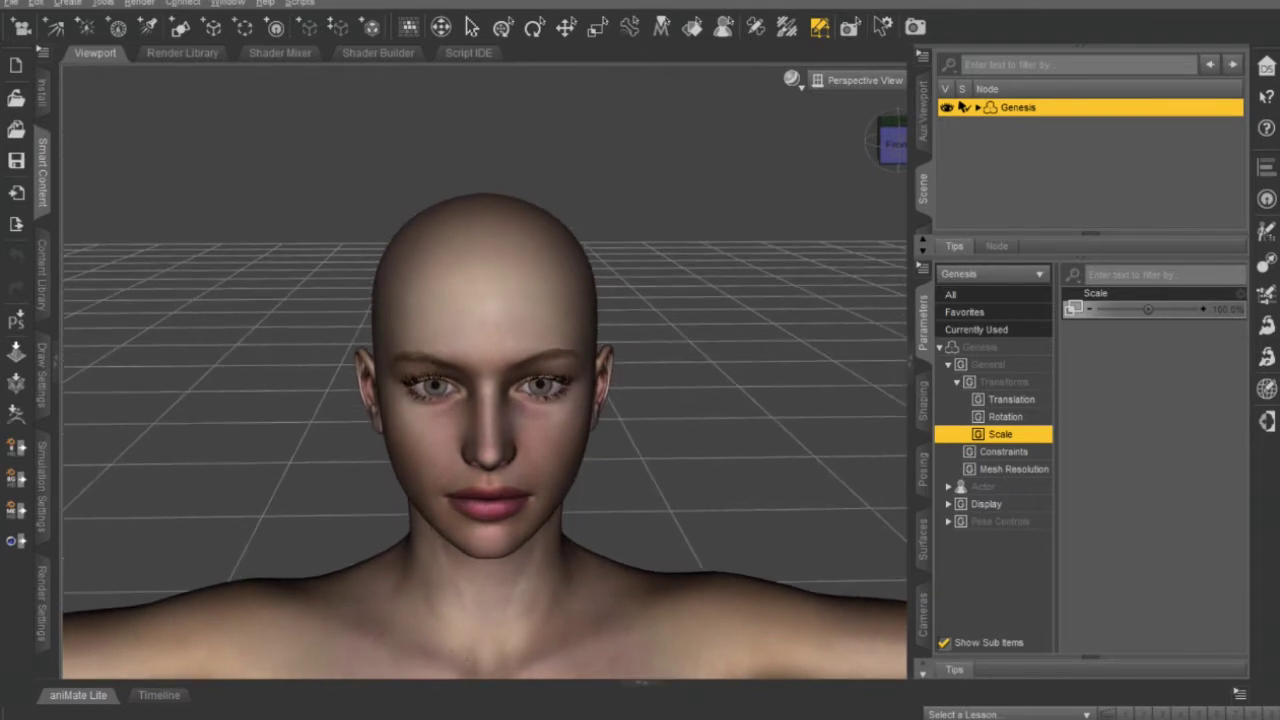
{"action": "left_click", "coordinate": [816, 30]}
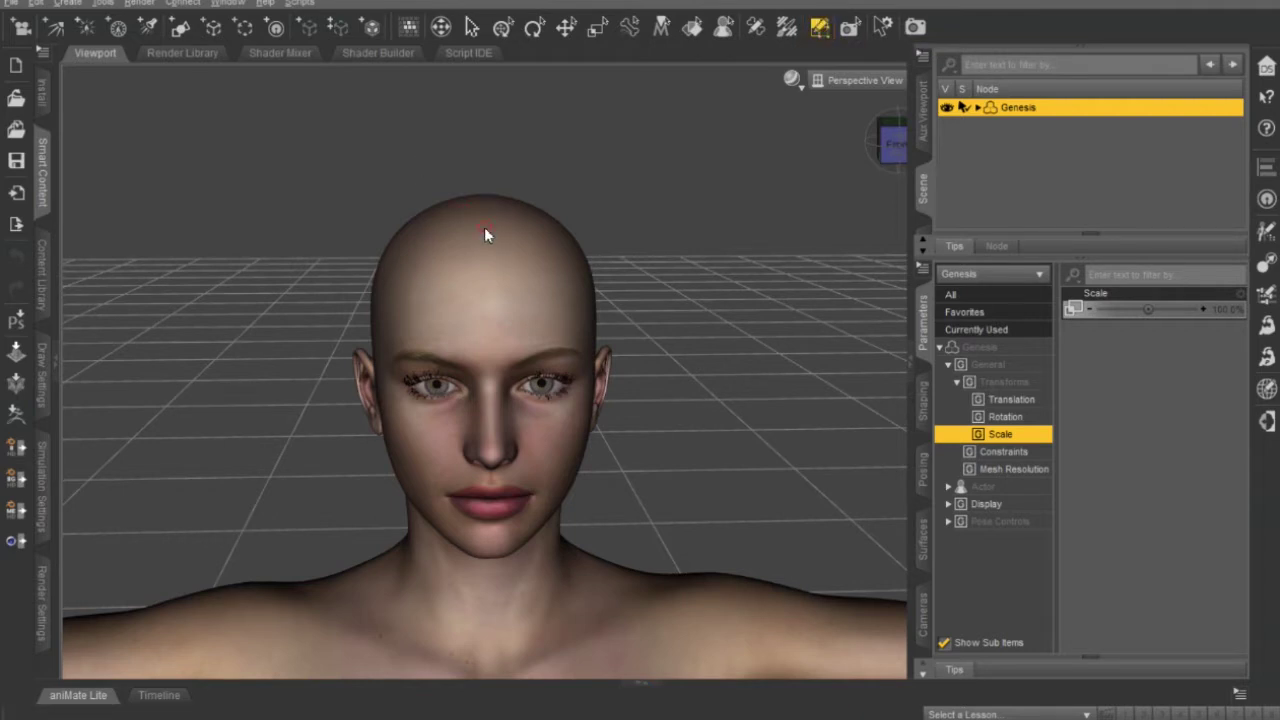
{"action": "right_click", "coordinate": [484, 227]}
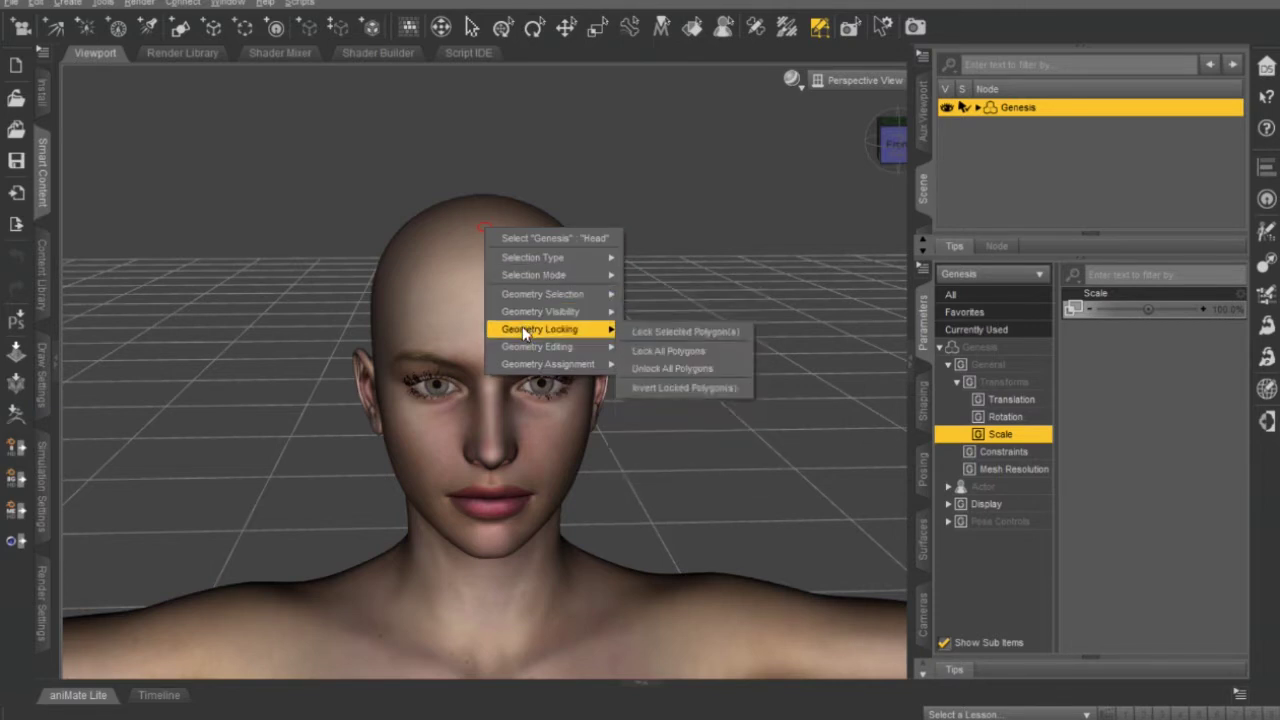
{"action": "mouse_move", "coordinate": [556, 294]}
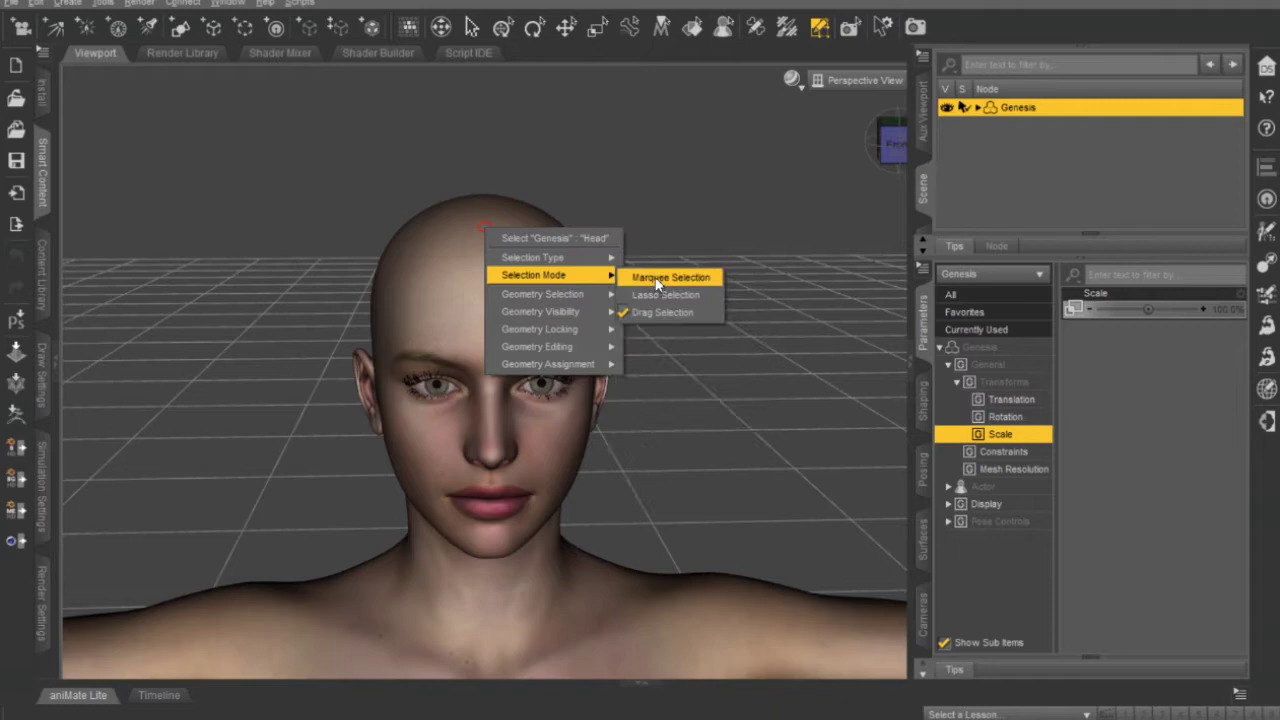
{"action": "left_click", "coordinate": [651, 277]}
Select the polygons on the crown of the head with a marquee from the figure's side
{"action": "left_click_drag", "start_coordinate": [888, 144], "coordinate": [1004, 144]}
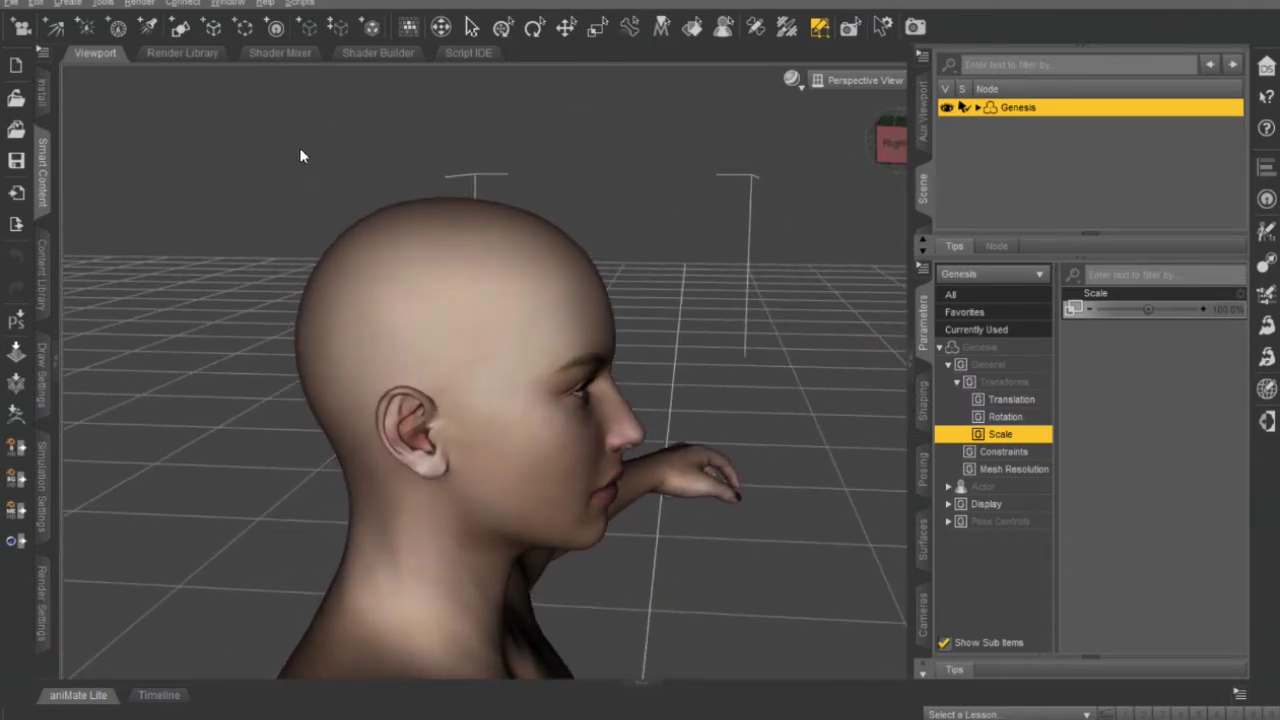
{"action": "left_click_drag", "start_coordinate": [568, 228], "coordinate": [614, 294]}
{"action": "left_click_drag", "start_coordinate": [888, 144], "coordinate": [820, 170]}
{"action": "left_click_drag", "start_coordinate": [192, 152], "coordinate": [497, 198]}
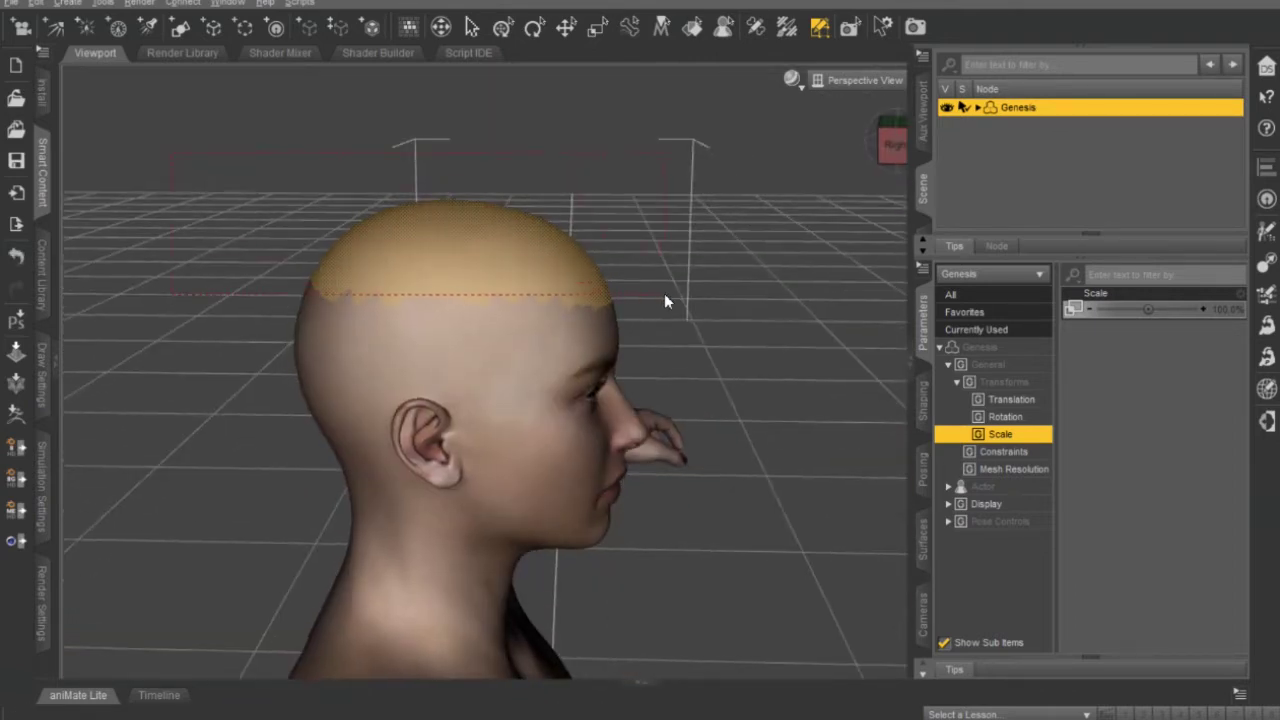
Switch to Drag Selection and add the polygons on the right side of the scalp, down to the front of the ear
{"action": "right_click", "coordinate": [572, 262]}
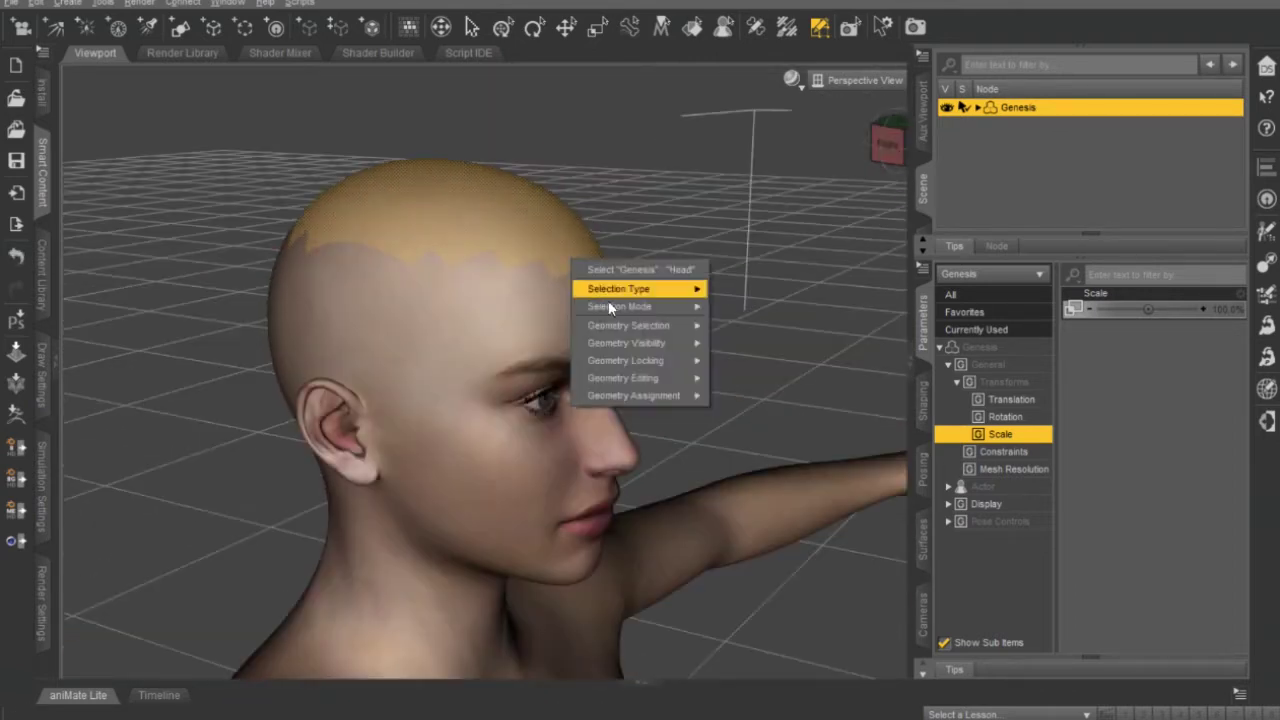
{"action": "mouse_move", "coordinate": [640, 306]}
{"action": "left_click", "coordinate": [748, 344]}
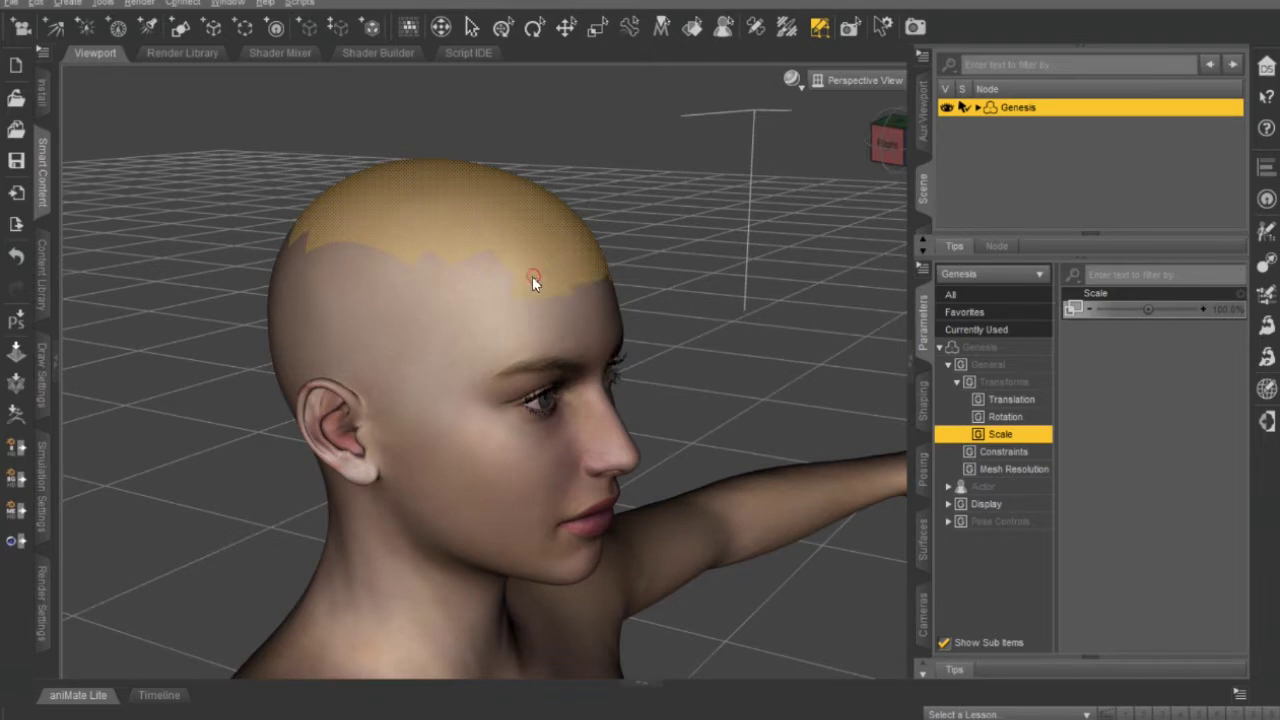
{"action": "mouse_move", "coordinate": [492, 266]}
{"action": "left_mouse_down"}
{"action": "mouse_move", "coordinate": [423, 337]}
{"action": "mouse_move", "coordinate": [477, 316]}
{"action": "mouse_move", "coordinate": [401, 384]}
{"action": "left_mouse_up"}
{"action": "mouse_move", "coordinate": [456, 274]}
{"action": "left_mouse_down"}
{"action": "mouse_move", "coordinate": [380, 297]}
{"action": "mouse_move", "coordinate": [363, 266]}
{"action": "mouse_move", "coordinate": [385, 375]}
{"action": "left_mouse_up"}
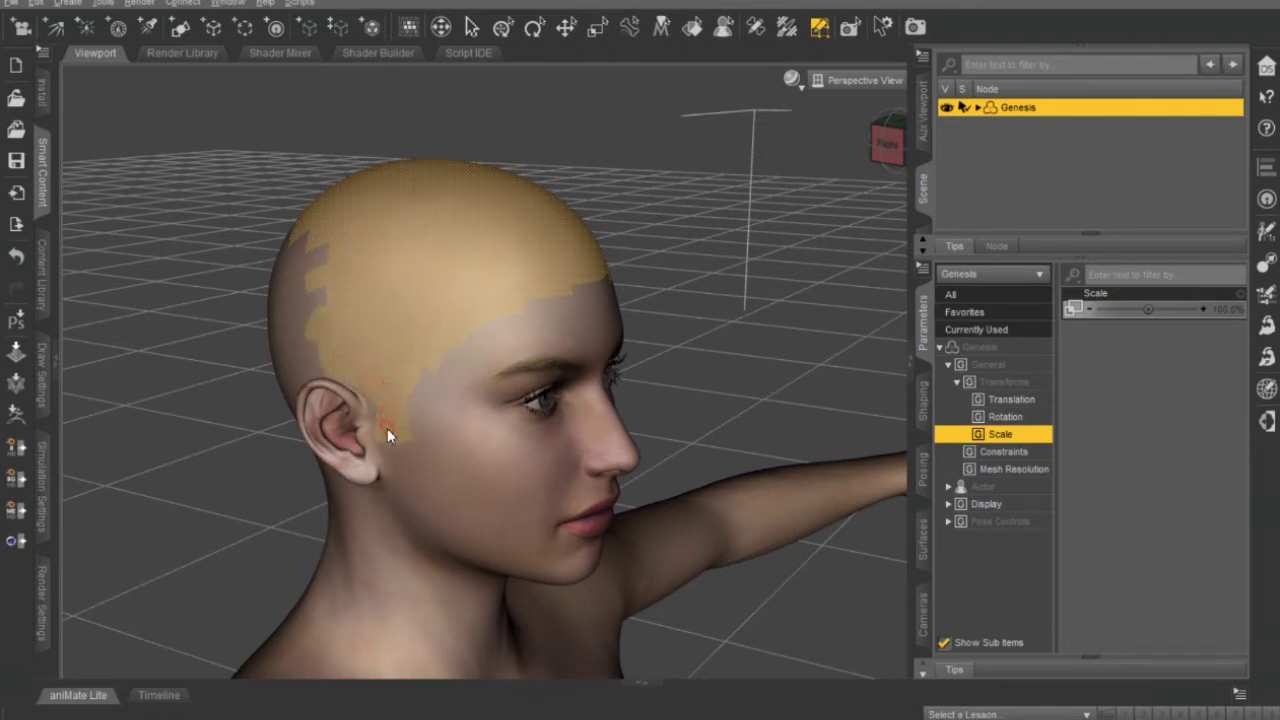
{"action": "left_click_drag", "start_coordinate": [387, 435], "coordinate": [475, 318]}
{"action": "mouse_move", "coordinate": [334, 283]}
{"action": "left_mouse_down"}
{"action": "mouse_move", "coordinate": [303, 286]}
{"action": "mouse_move", "coordinate": [333, 352]}
{"action": "left_mouse_up"}
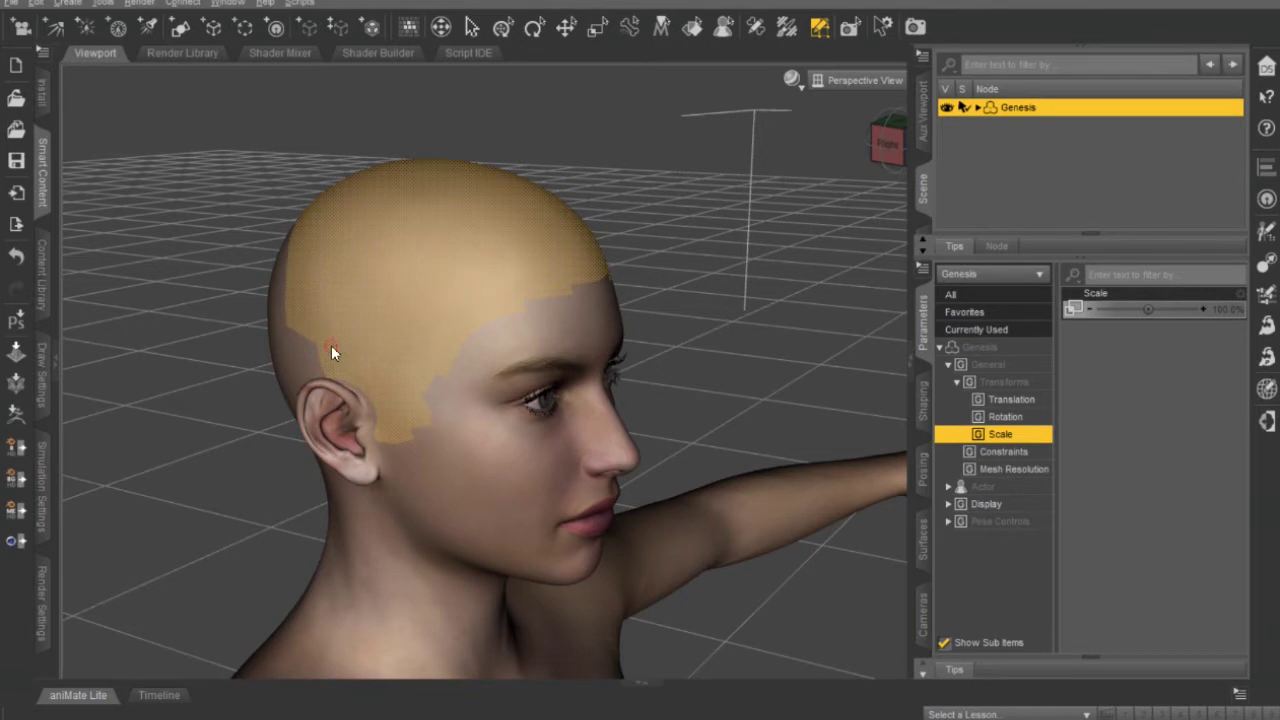
Extend the polygon selection over the back of the head to the nape and around the left side of the scalp
{"action": "left_click_drag", "start_coordinate": [871, 140], "coordinate": [300, 516]}
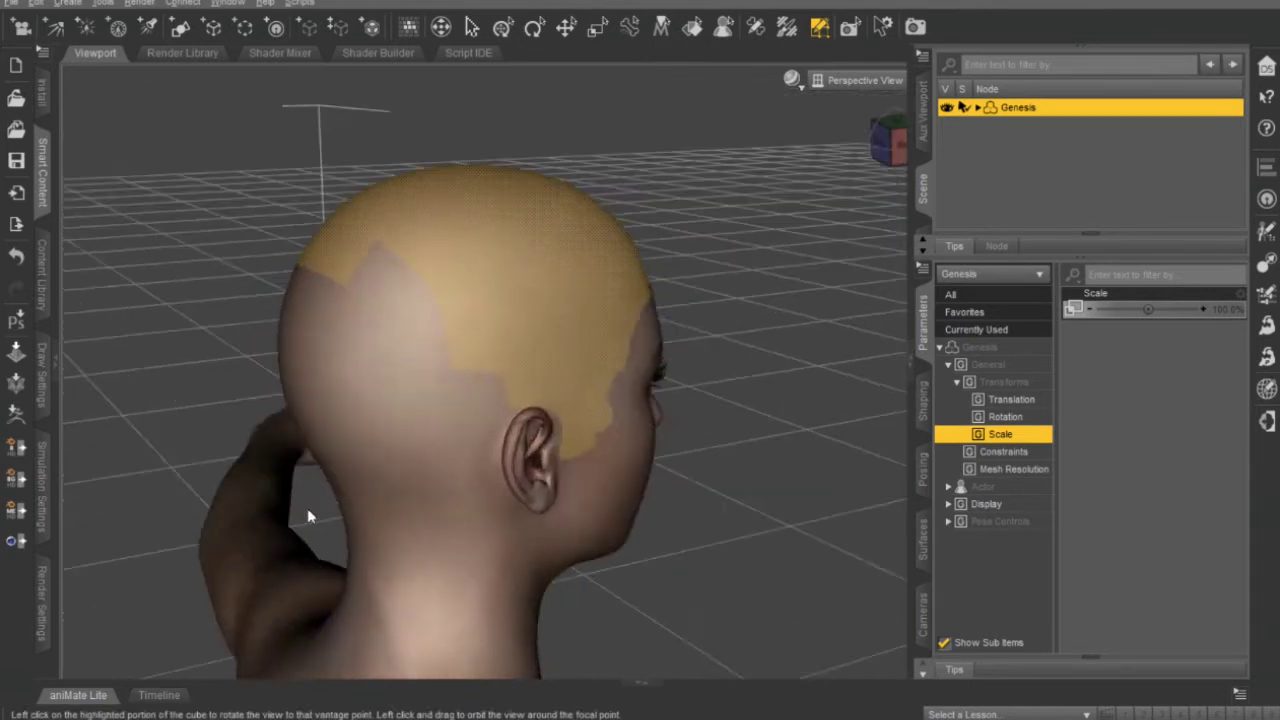
{"action": "mouse_move", "coordinate": [451, 491]}
{"action": "left_mouse_down"}
{"action": "mouse_move", "coordinate": [457, 391]}
{"action": "mouse_move", "coordinate": [446, 514]}
{"action": "mouse_move", "coordinate": [405, 488]}
{"action": "mouse_move", "coordinate": [326, 294]}
{"action": "mouse_move", "coordinate": [393, 321]}
{"action": "left_mouse_up"}
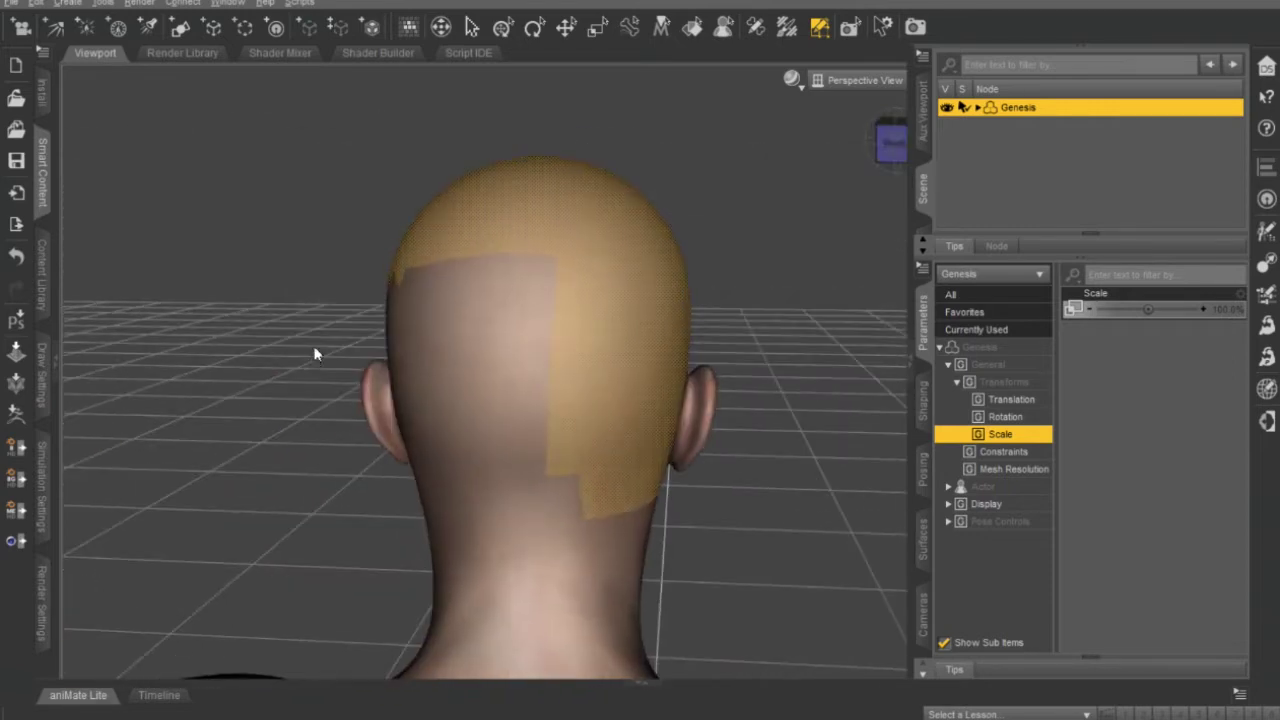
{"action": "mouse_move", "coordinate": [577, 505]}
{"action": "left_mouse_down"}
{"action": "mouse_move", "coordinate": [519, 372]}
{"action": "mouse_move", "coordinate": [500, 251]}
{"action": "mouse_move", "coordinate": [451, 457]}
{"action": "mouse_move", "coordinate": [426, 466]}
{"action": "mouse_move", "coordinate": [568, 500]}
{"action": "mouse_move", "coordinate": [523, 314]}
{"action": "mouse_move", "coordinate": [481, 334]}
{"action": "mouse_move", "coordinate": [562, 432]}
{"action": "mouse_move", "coordinate": [611, 369]}
{"action": "mouse_move", "coordinate": [537, 339]}
{"action": "left_mouse_up"}
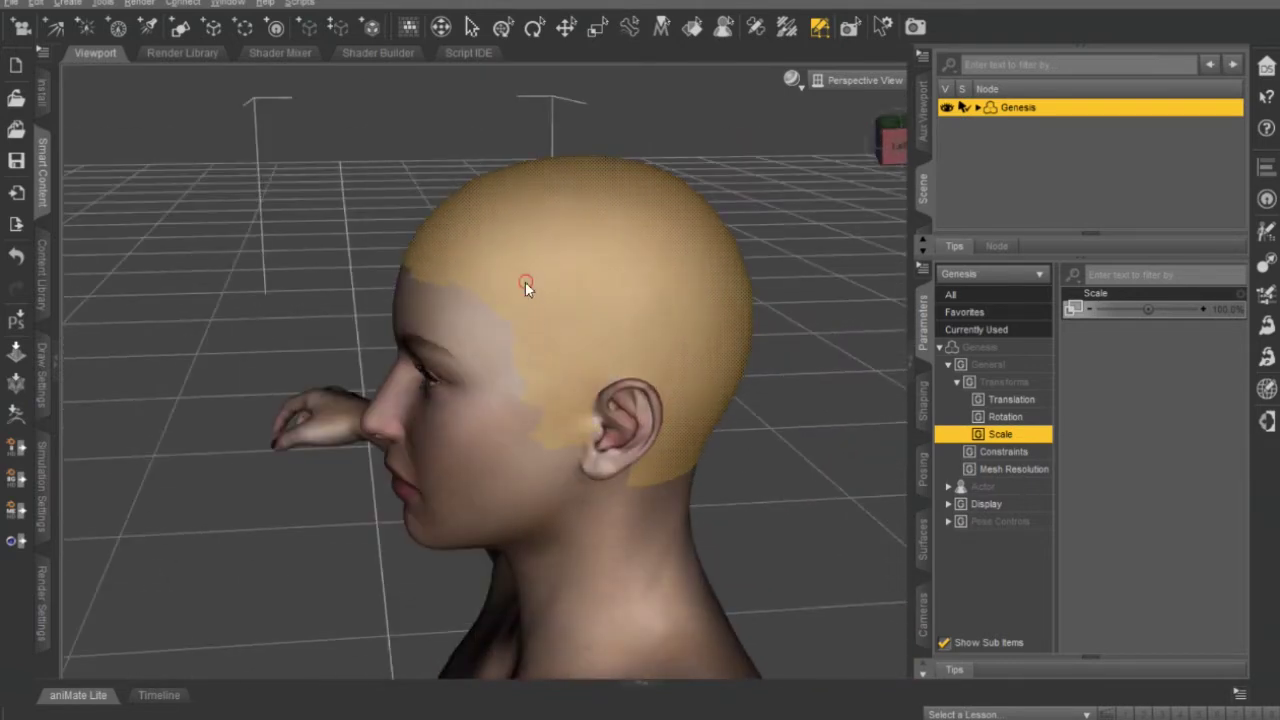
Clean up the selected hairline across the forehead and both temples by adding missing polygons and removing stray ones
{"action": "left_click_drag", "start_coordinate": [525, 281], "coordinate": [528, 294], "text": "alt"}
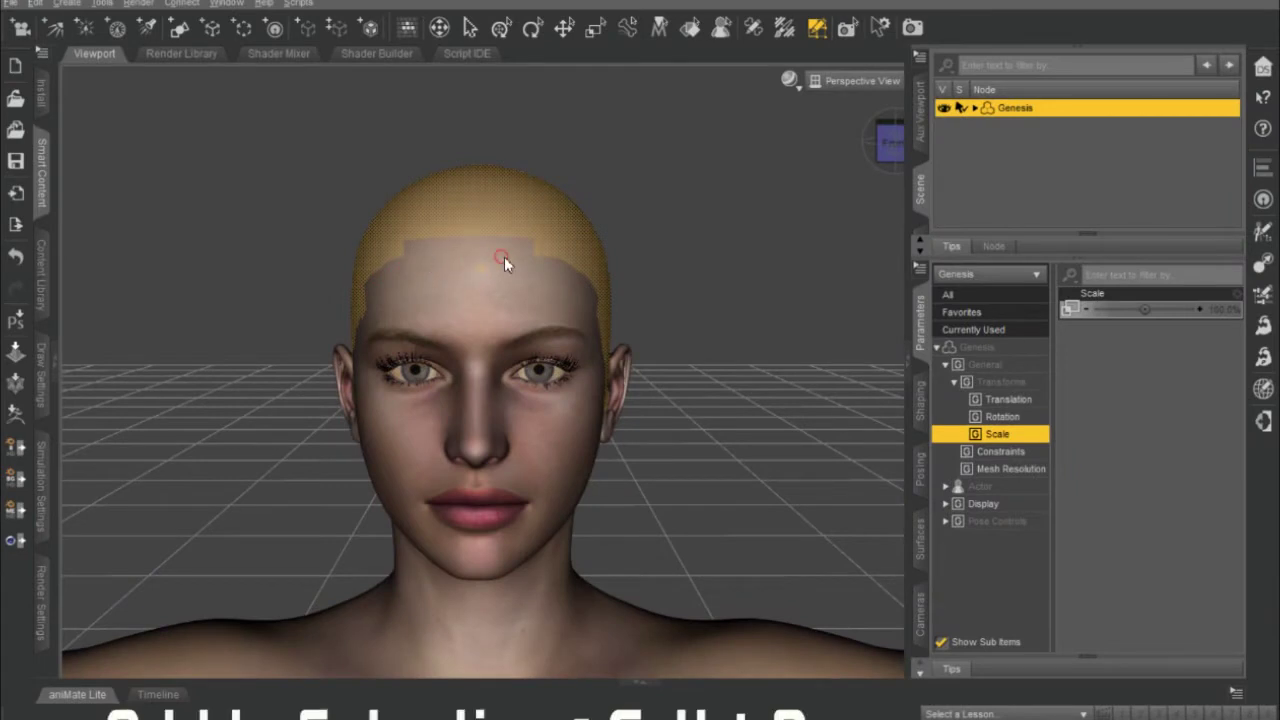
{"action": "left_click_drag", "start_coordinate": [530, 256], "coordinate": [594, 285], "text": "alt"}
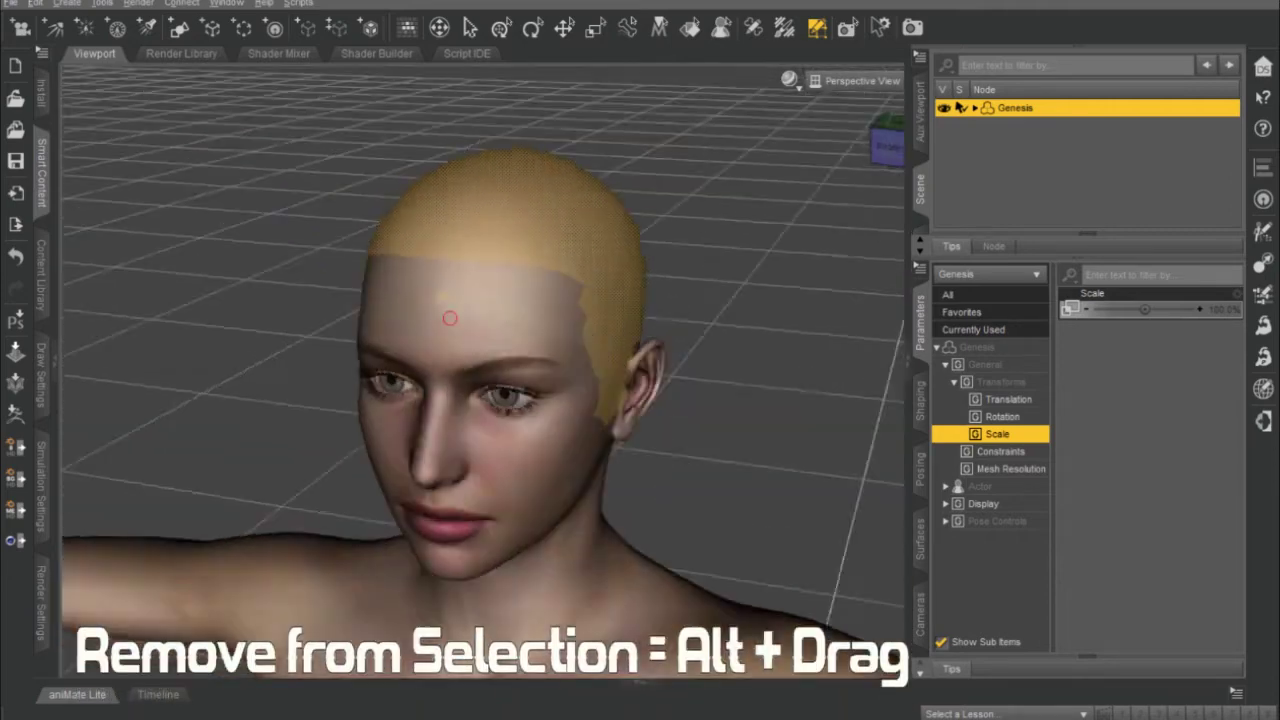
{"action": "left_click_drag", "start_coordinate": [450, 318], "coordinate": [491, 290], "text": "ctrl+alt"}
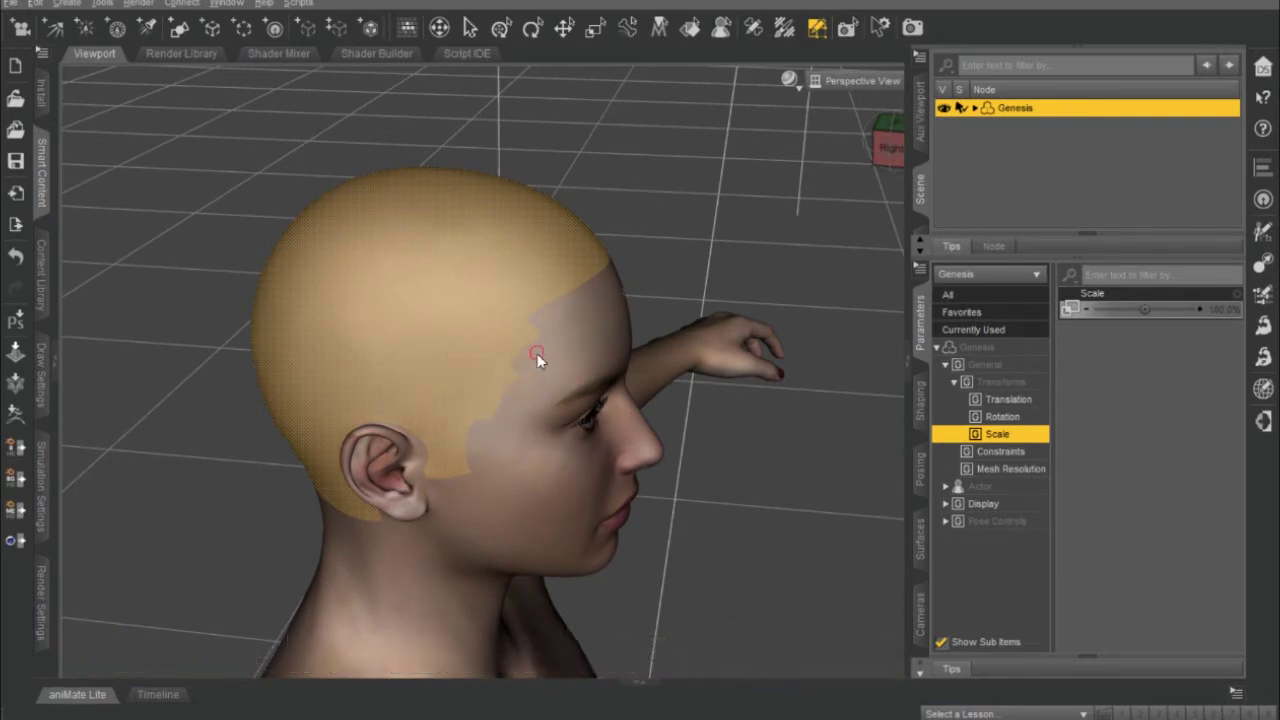
{"action": "left_click_drag", "start_coordinate": [481, 445], "coordinate": [465, 320]}
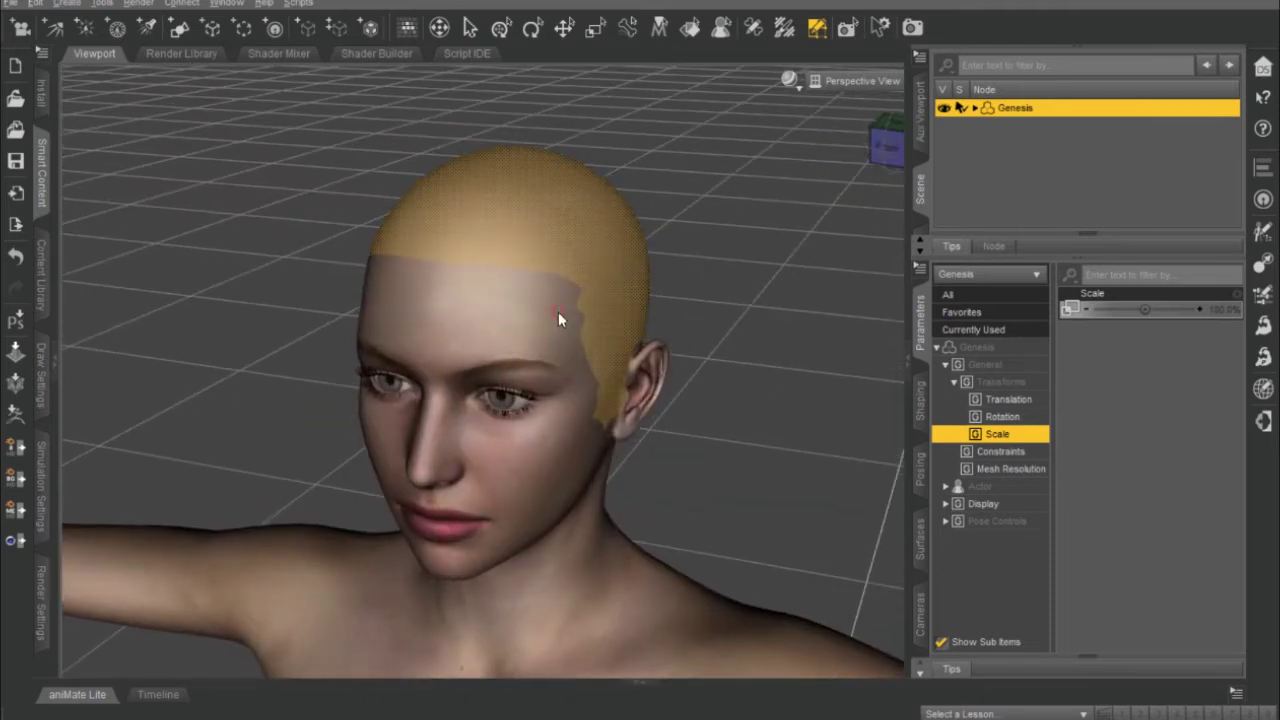
{"action": "left_click_drag", "start_coordinate": [585, 348], "coordinate": [588, 397]}
{"action": "middle_click_drag", "start_coordinate": [654, 335], "coordinate": [478, 300]}
{"action": "left_click_drag", "start_coordinate": [478, 300], "coordinate": [612, 318], "text": "alt"}
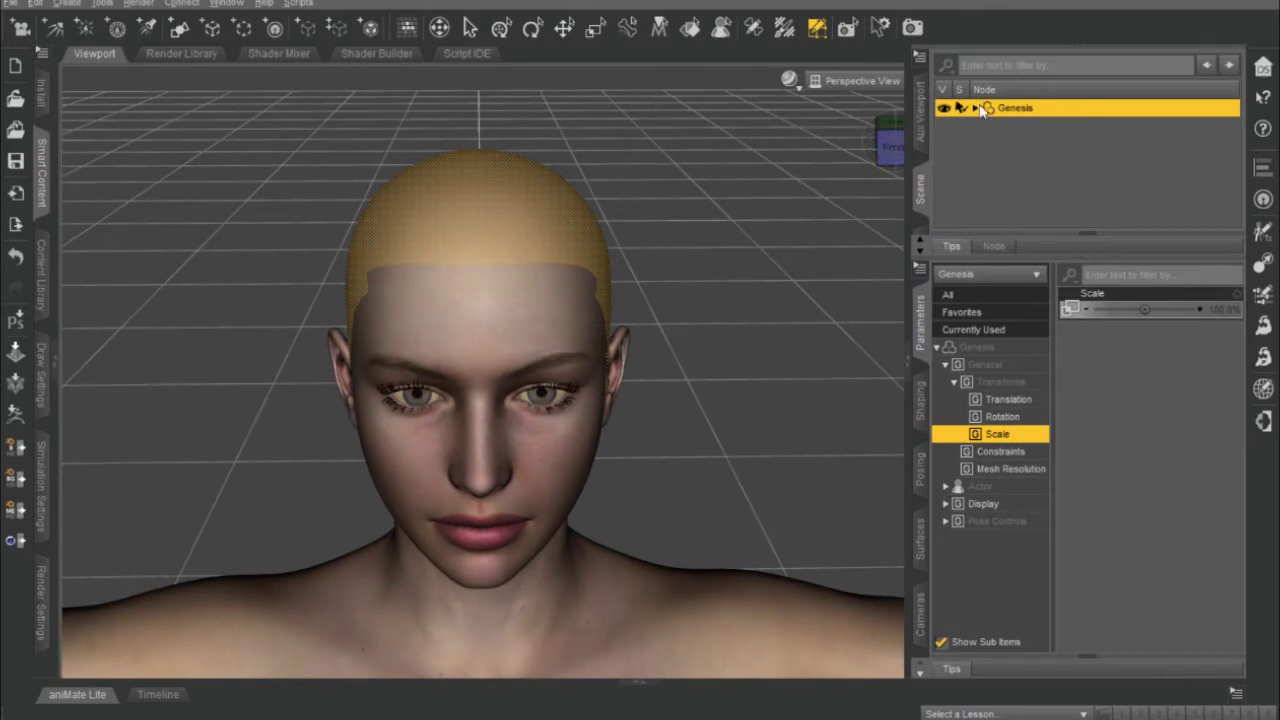
Invert the polygon selection so that everything except the scalp area is selected
{"action": "right_click", "coordinate": [466, 258]}
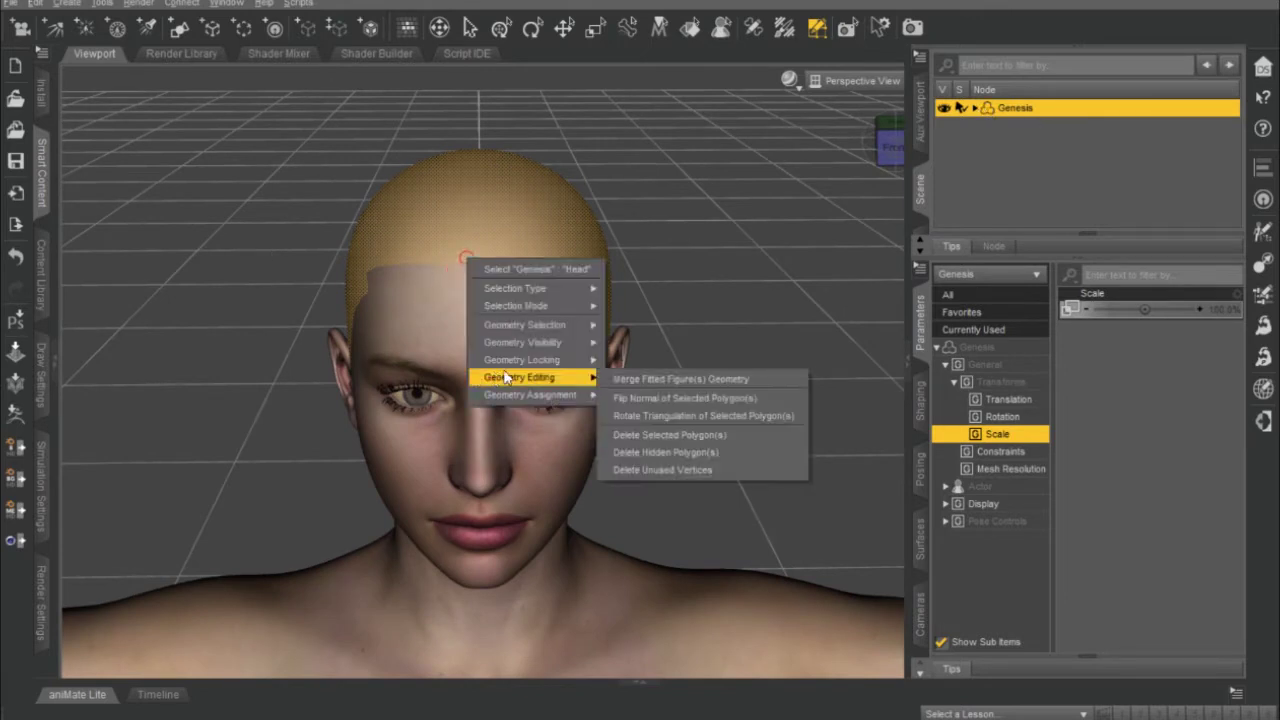
{"action": "mouse_move", "coordinate": [532, 346]}
{"action": "mouse_move", "coordinate": [545, 325]}
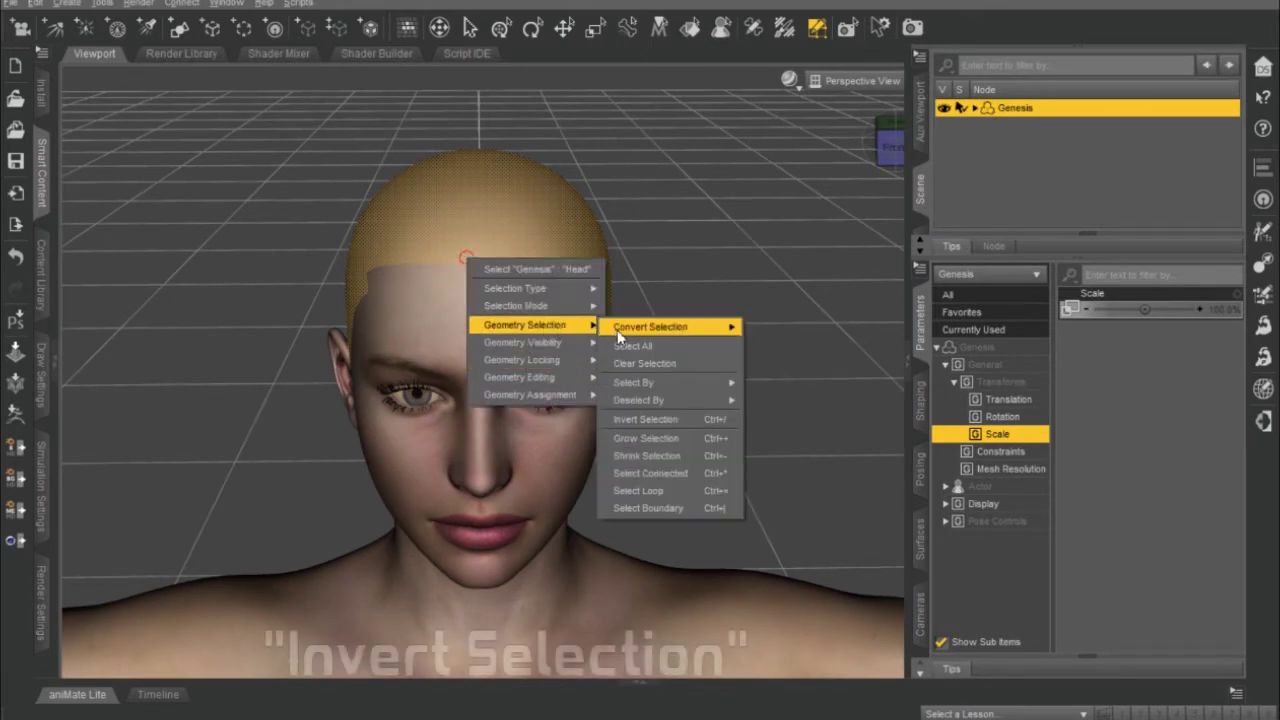
{"action": "left_click", "coordinate": [635, 421]}
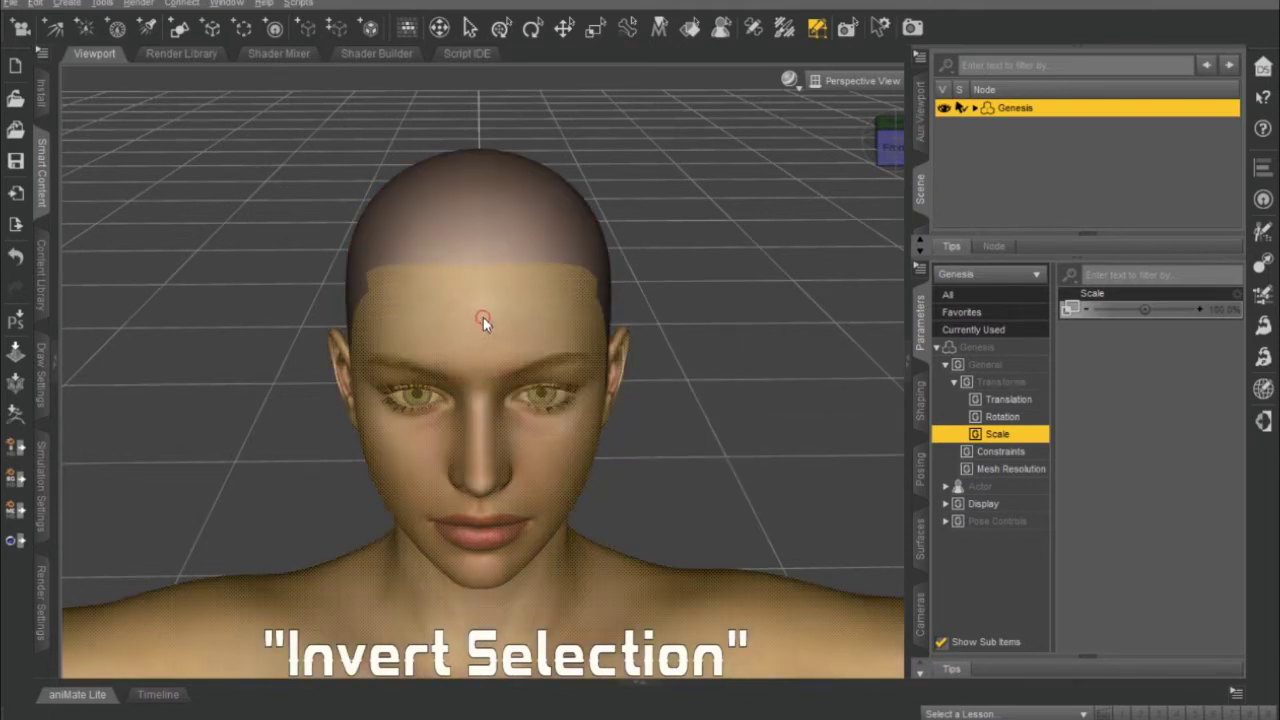
Delete the selected face and body polygons from the figure, leaving only the skull cap
{"action": "right_click", "coordinate": [483, 317]}
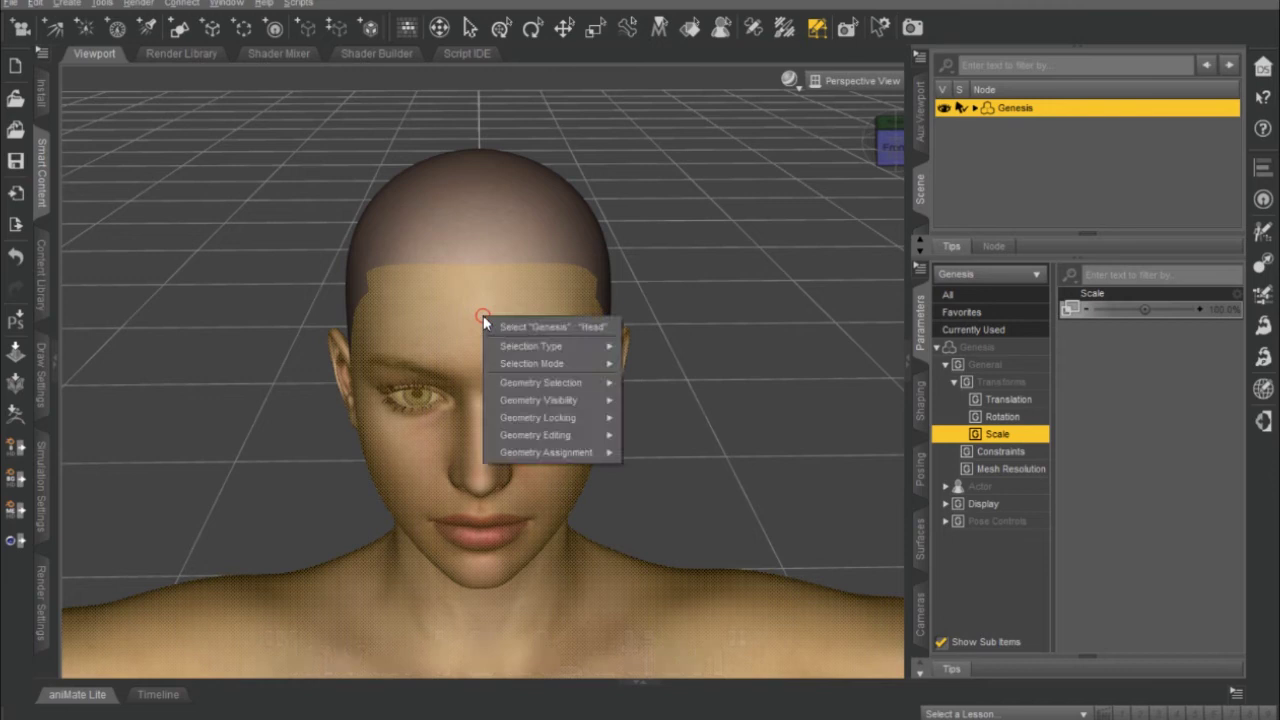
{"action": "mouse_move", "coordinate": [553, 436]}
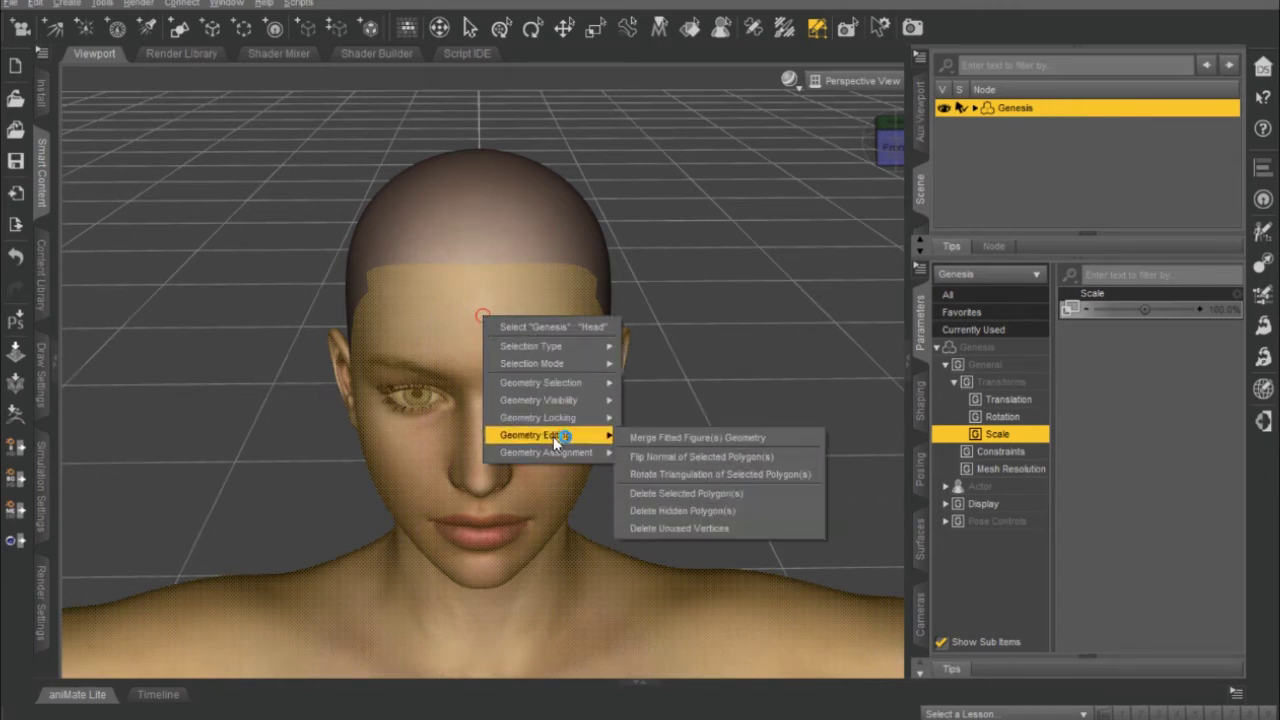
{"action": "left_click", "coordinate": [672, 495]}
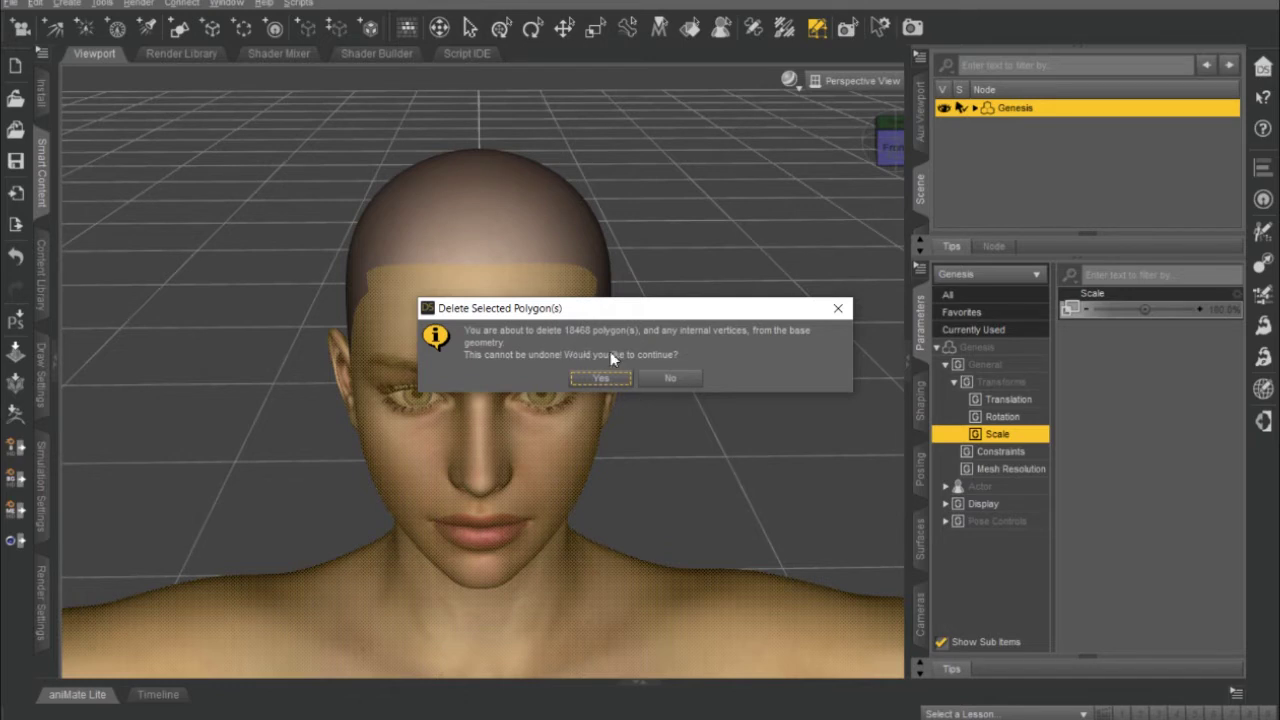
{"action": "left_click", "coordinate": [603, 379]}
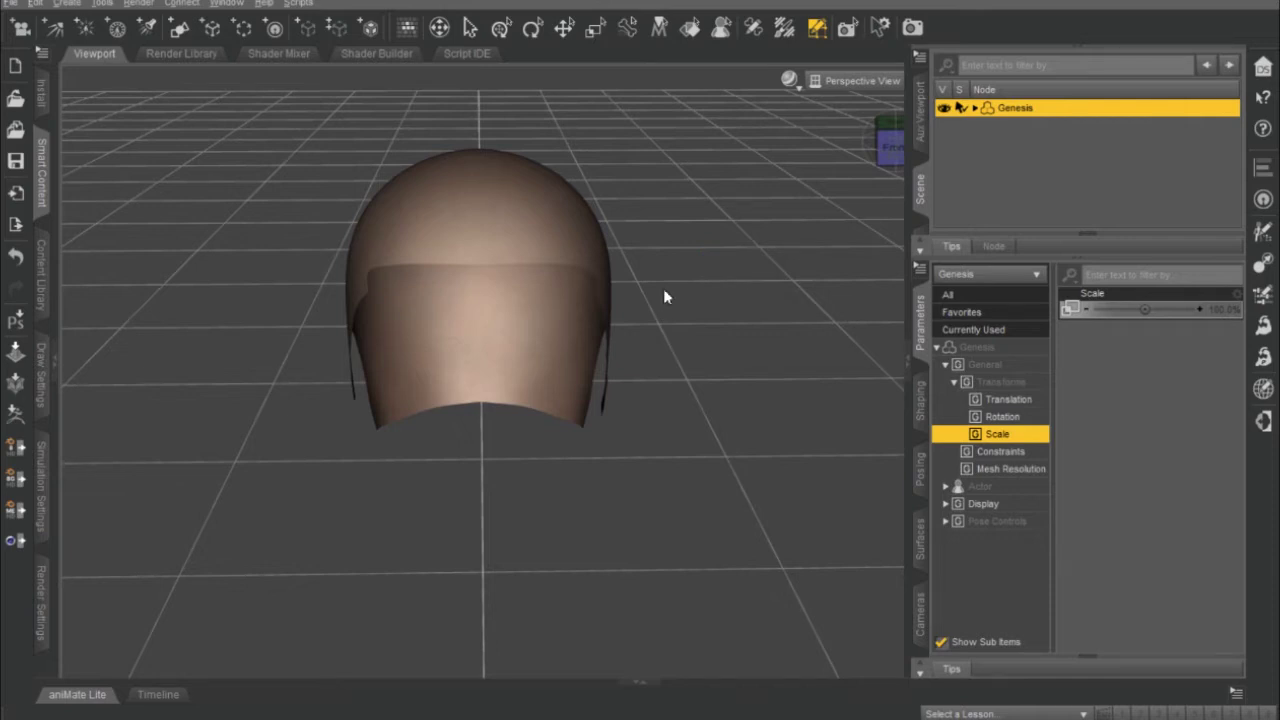
{"action": "mouse_move", "coordinate": [664, 291]}
{"action": "middle_mouse_down"}
{"action": "mouse_move", "coordinate": [450, 295]}
{"action": "mouse_move", "coordinate": [660, 298]}
{"action": "middle_mouse_up"}
{"action": "left_click_drag", "start_coordinate": [390, 300], "coordinate": [275, 304], "text": "alt"}
{"action": "middle_click_drag", "start_coordinate": [500, 300], "coordinate": [340, 345]}
{"action": "mouse_move", "coordinate": [480, 340]}
{"action": "middle_mouse_down"}
{"action": "mouse_move", "coordinate": [370, 350]}
{"action": "mouse_move", "coordinate": [340, 315]}
{"action": "mouse_move", "coordinate": [370, 350]}
{"action": "mouse_move", "coordinate": [500, 310]}
{"action": "mouse_move", "coordinate": [640, 330]}
{"action": "mouse_move", "coordinate": [590, 315]}
{"action": "mouse_move", "coordinate": [475, 315]}
{"action": "middle_mouse_up"}
{"action": "left_click_drag", "start_coordinate": [640, 298], "coordinate": [663, 297], "text": "alt"}
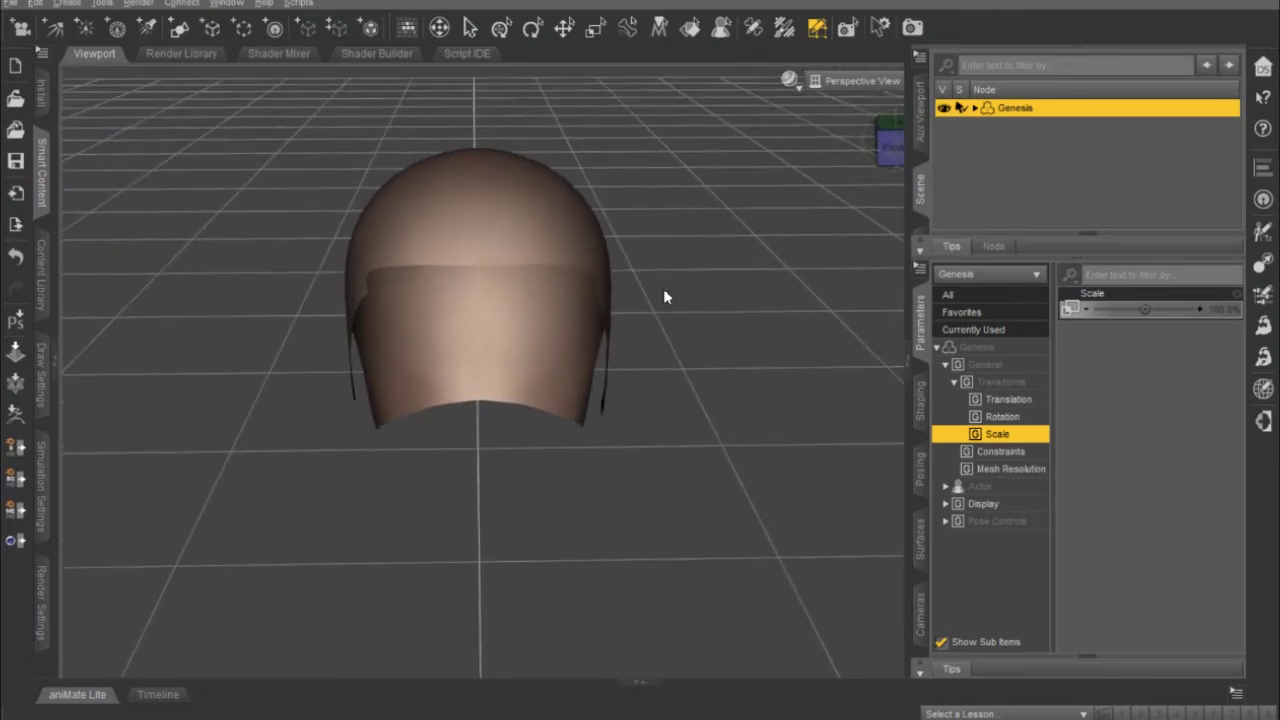
Export the skull cap as a Wavefront OBJ named Genesis Female Hair Cap in the Hair Caps for Genesis 8 or 3 folder
{"action": "left_click", "coordinate": [12, 3]}
{"action": "left_click", "coordinate": [37, 214]}
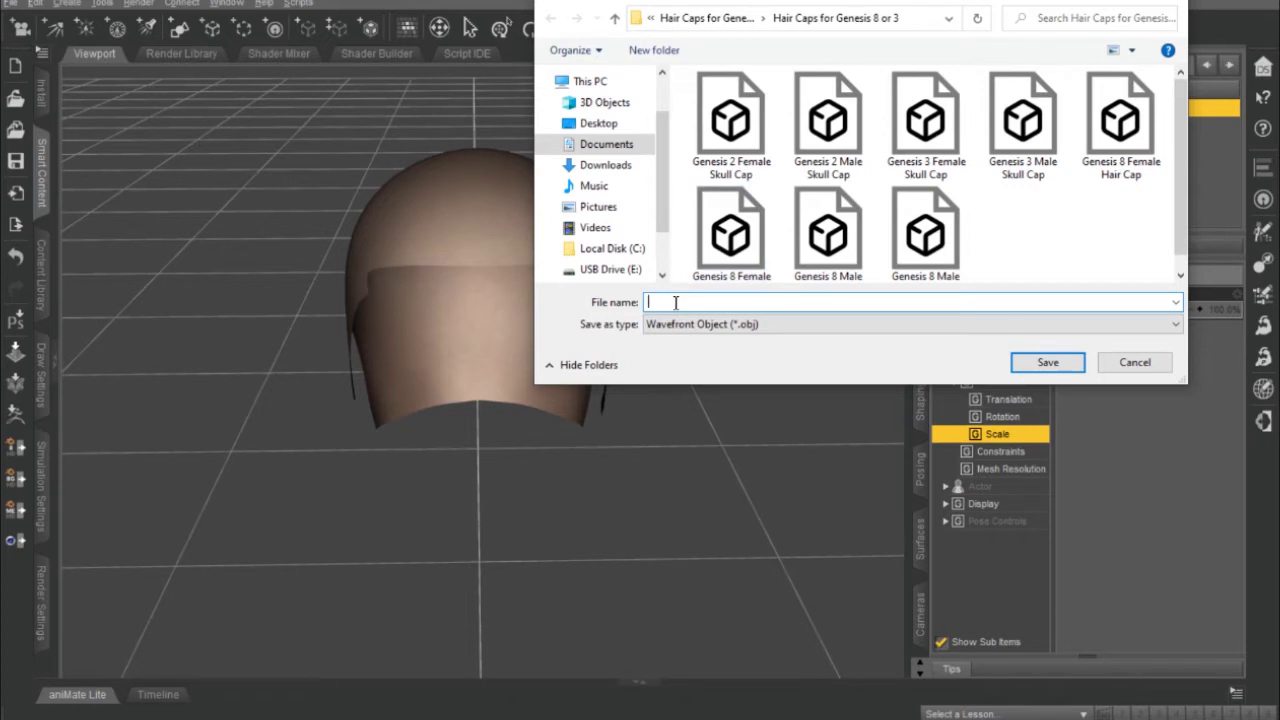
{"action": "type", "text": "Ge"}
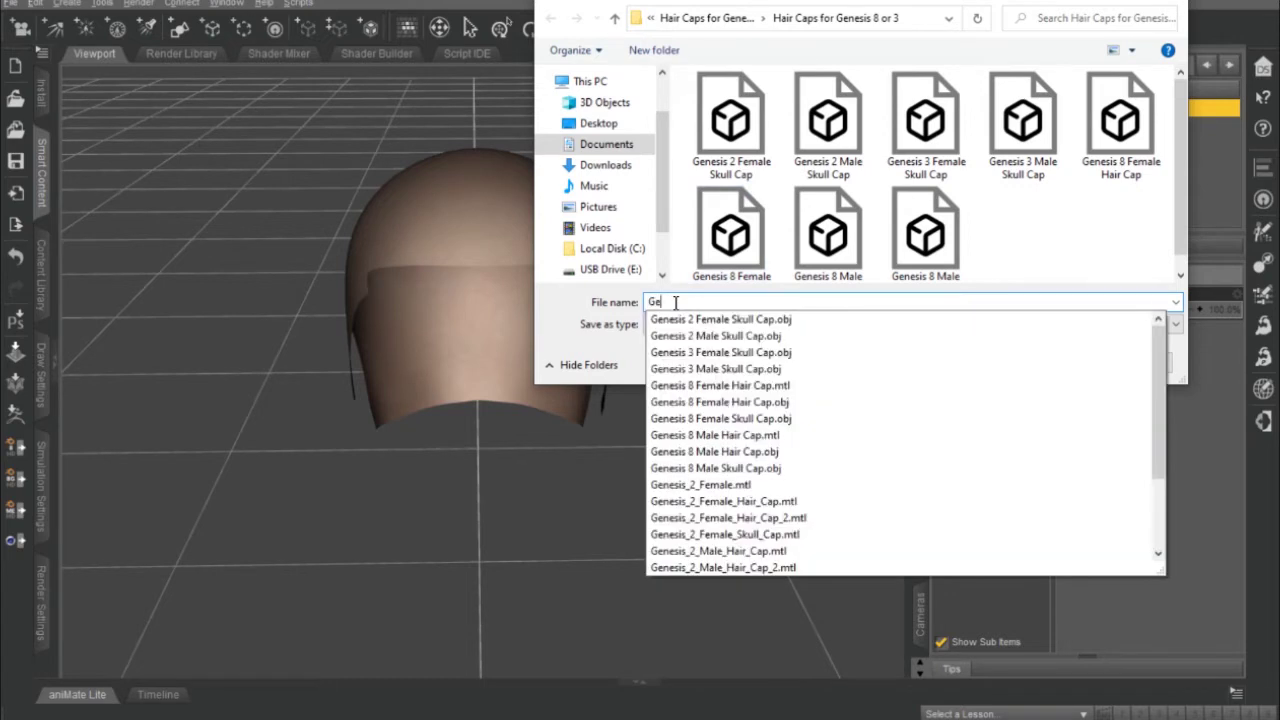
{"action": "type", "text": "nesis Female Hair"}
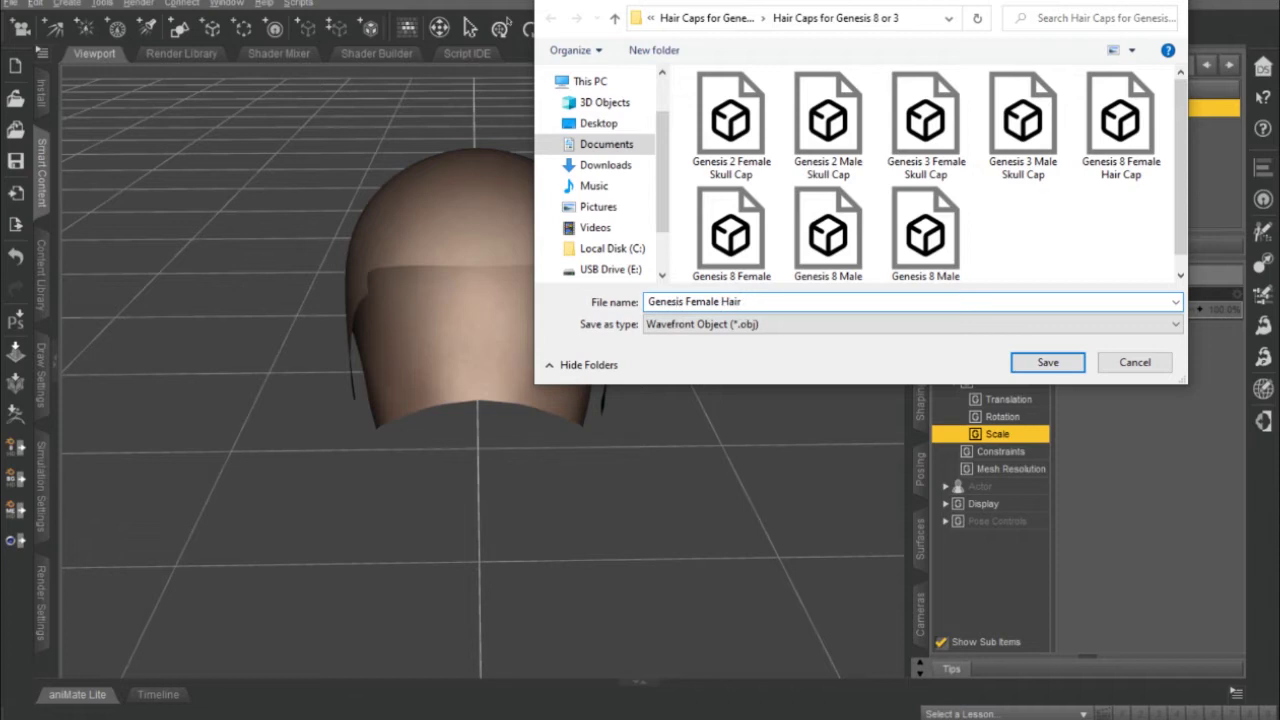
{"action": "key", "text": "Return"}
{"action": "type", "text": "Cap"}
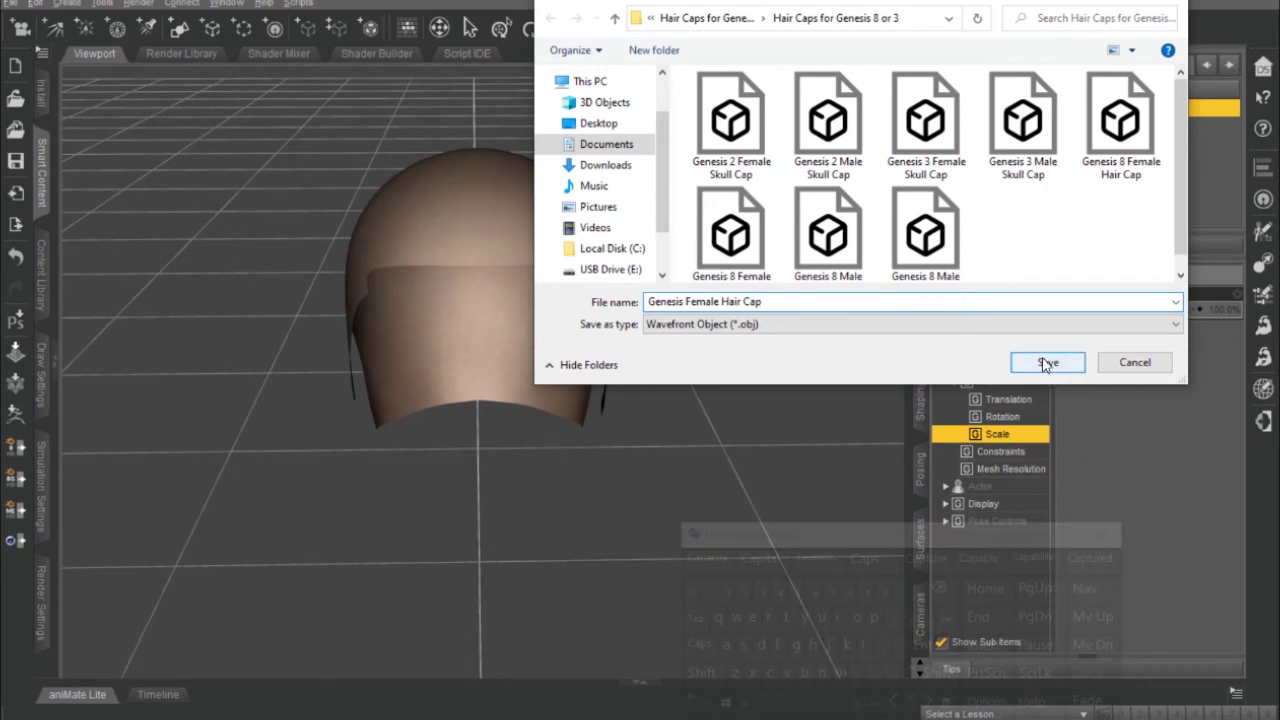
{"action": "left_click", "coordinate": [1048, 360]}
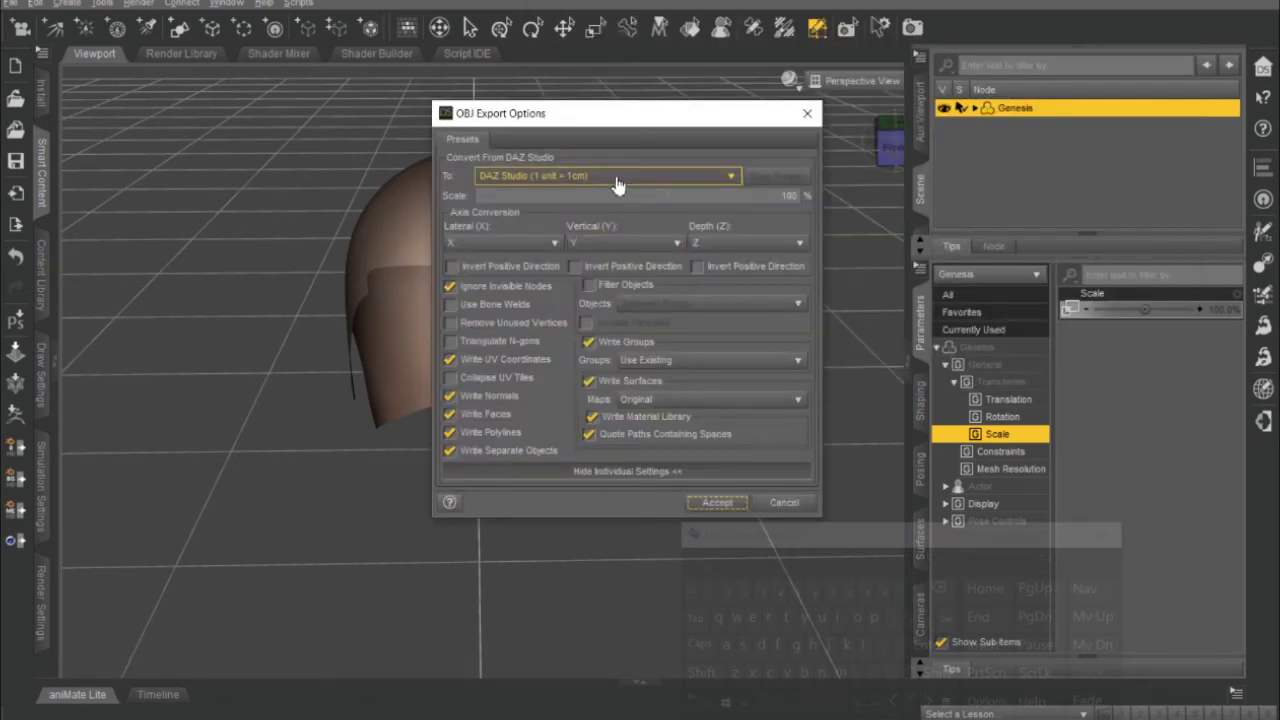
Accept the OBJ export options using the DAZ Studio (1 unit = 1cm) preset at 100% scale
{"action": "left_click", "coordinate": [617, 185]}
{"action": "left_click", "coordinate": [546, 305]}
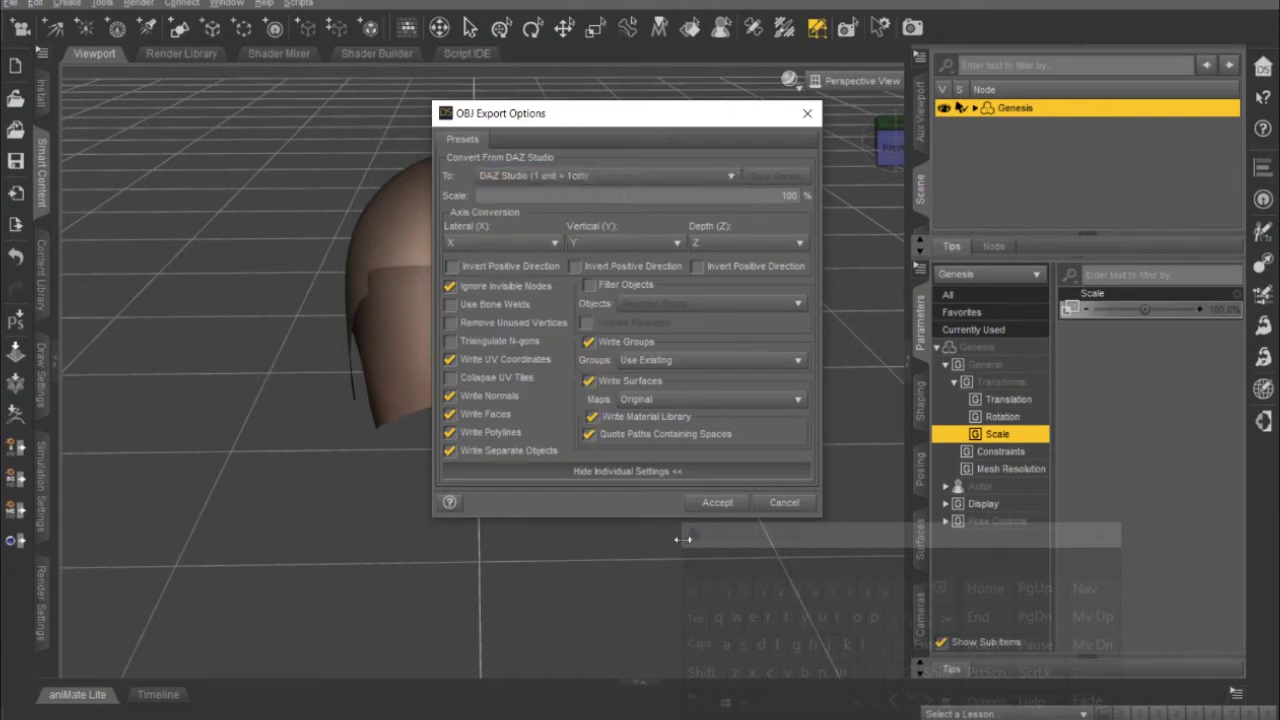
{"action": "left_click", "coordinate": [717, 502]}
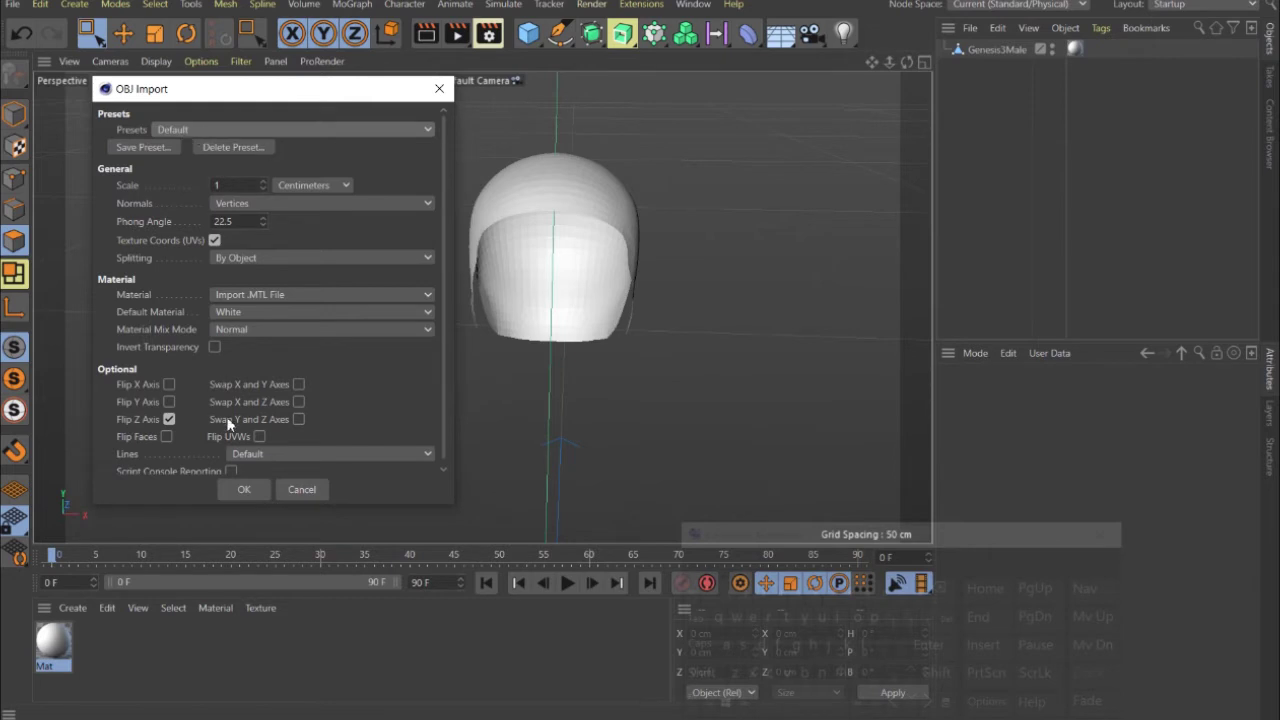
Switch to Cinema 4D, import the skull cap OBJ with Flip Z Axis enabled, and delete its two skin materials and all its tags
{"action": "left_click", "coordinate": [247, 489]}
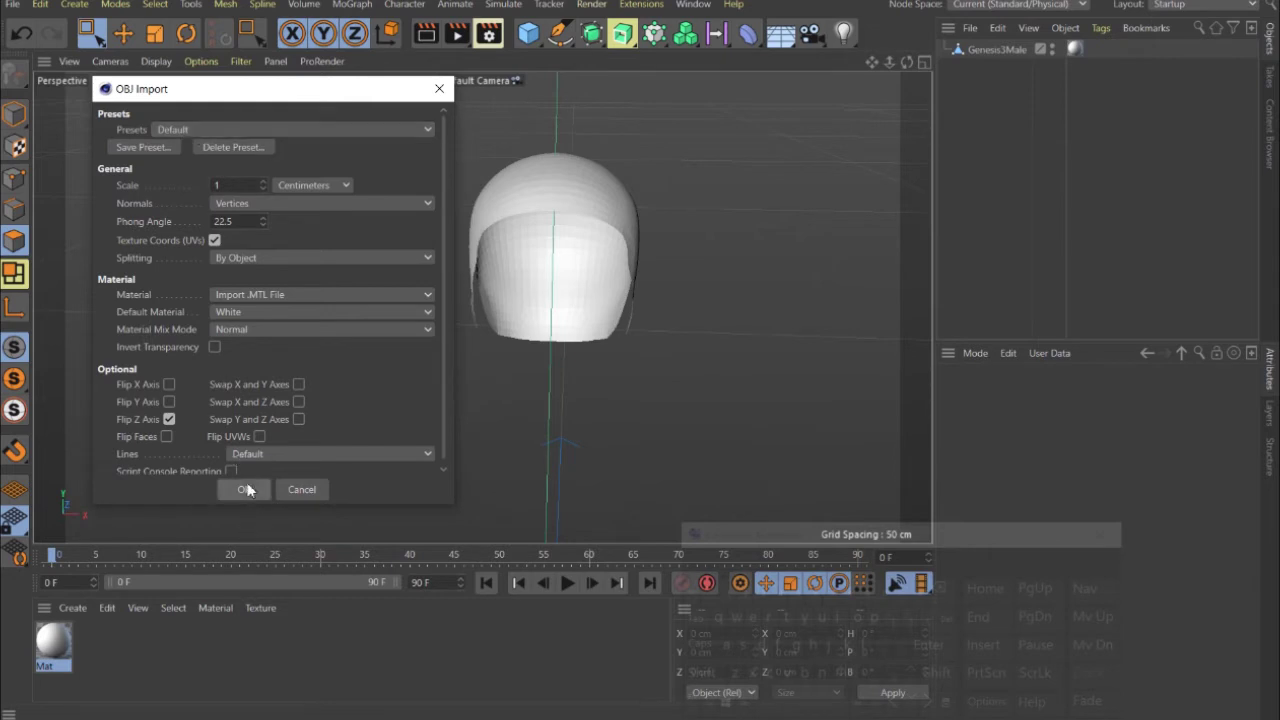
{"action": "left_click_drag", "start_coordinate": [177, 696], "coordinate": [50, 640]}
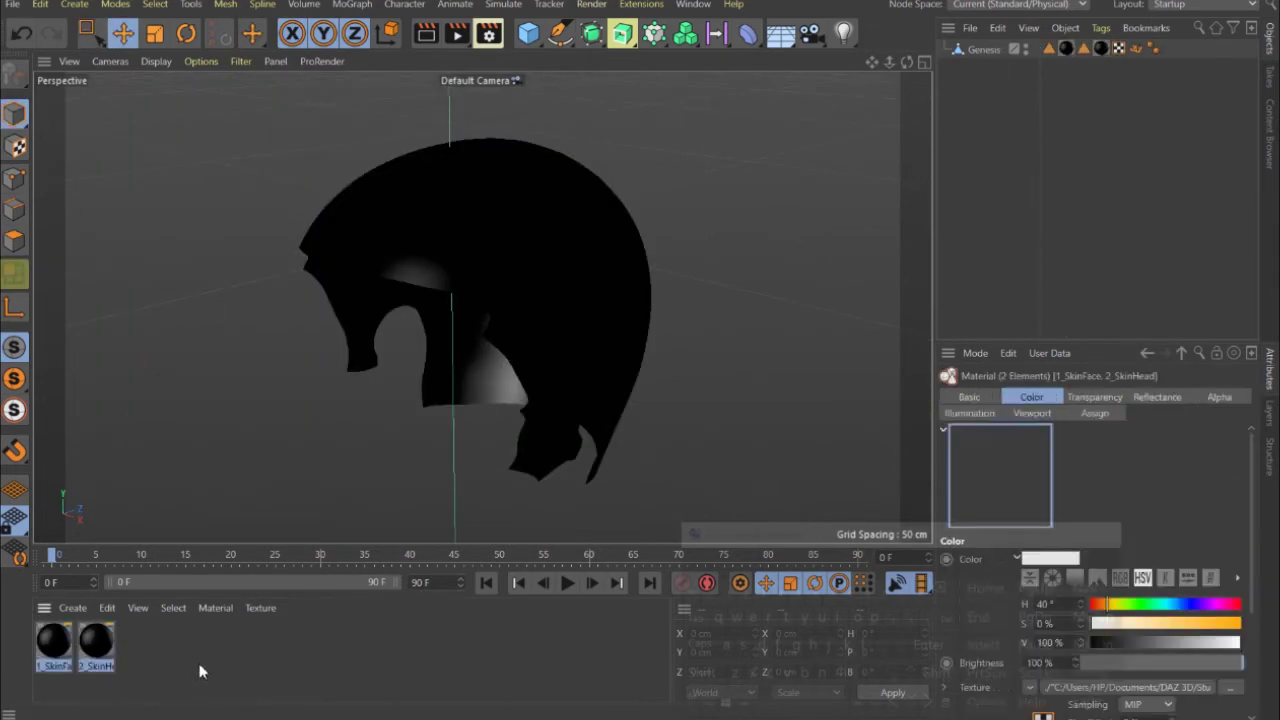
{"action": "key", "text": "Delete"}
{"action": "left_click_drag", "start_coordinate": [1204, 106], "coordinate": [1042, 42]}
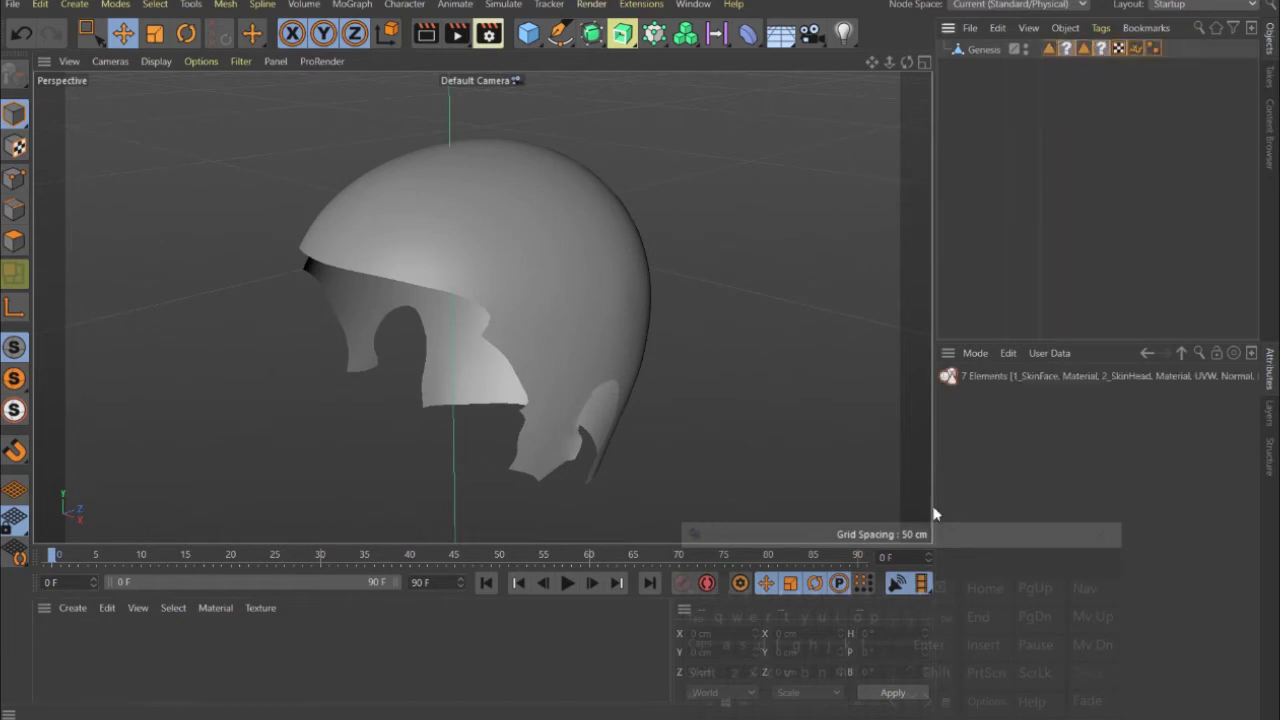
{"action": "key", "text": "Delete"}
Create a new default material and apply it to the Genesis skull cap mesh
{"action": "double_click", "coordinate": [151, 634]}
{"action": "double_click", "coordinate": [53, 640]}
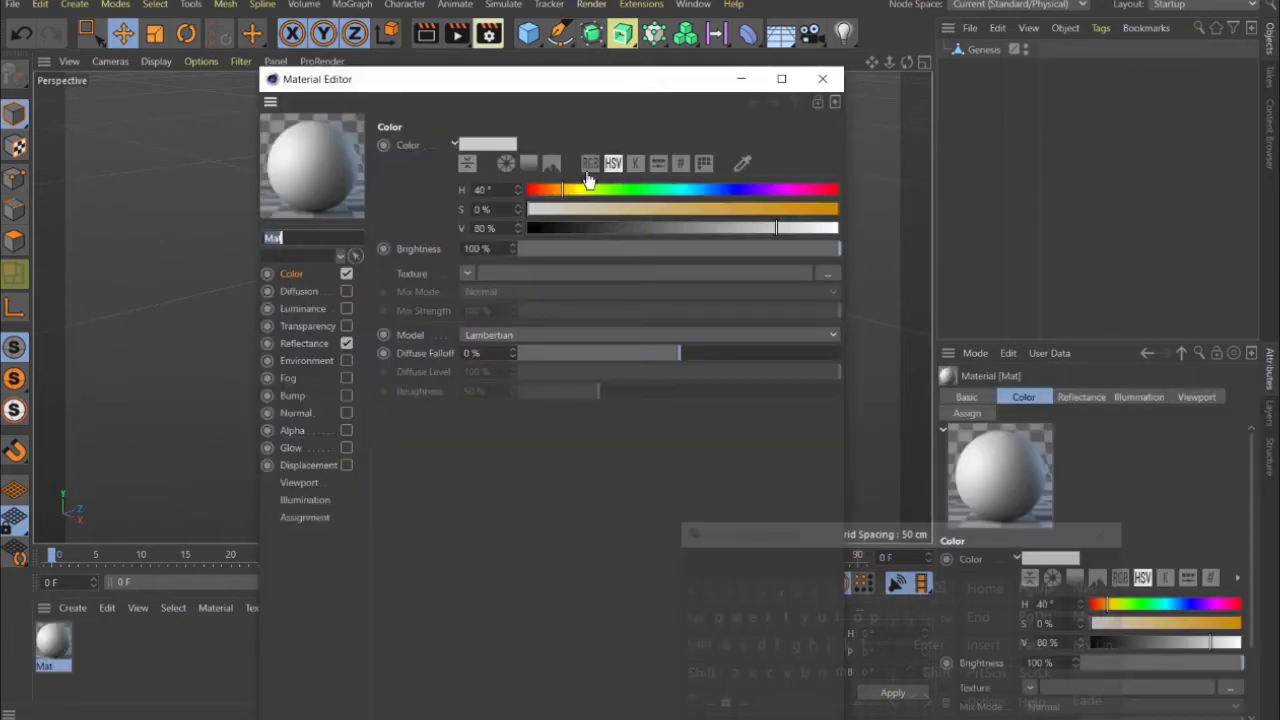
{"action": "left_click", "coordinate": [822, 79]}
{"action": "left_click_drag", "start_coordinate": [53, 641], "coordinate": [997, 50]}
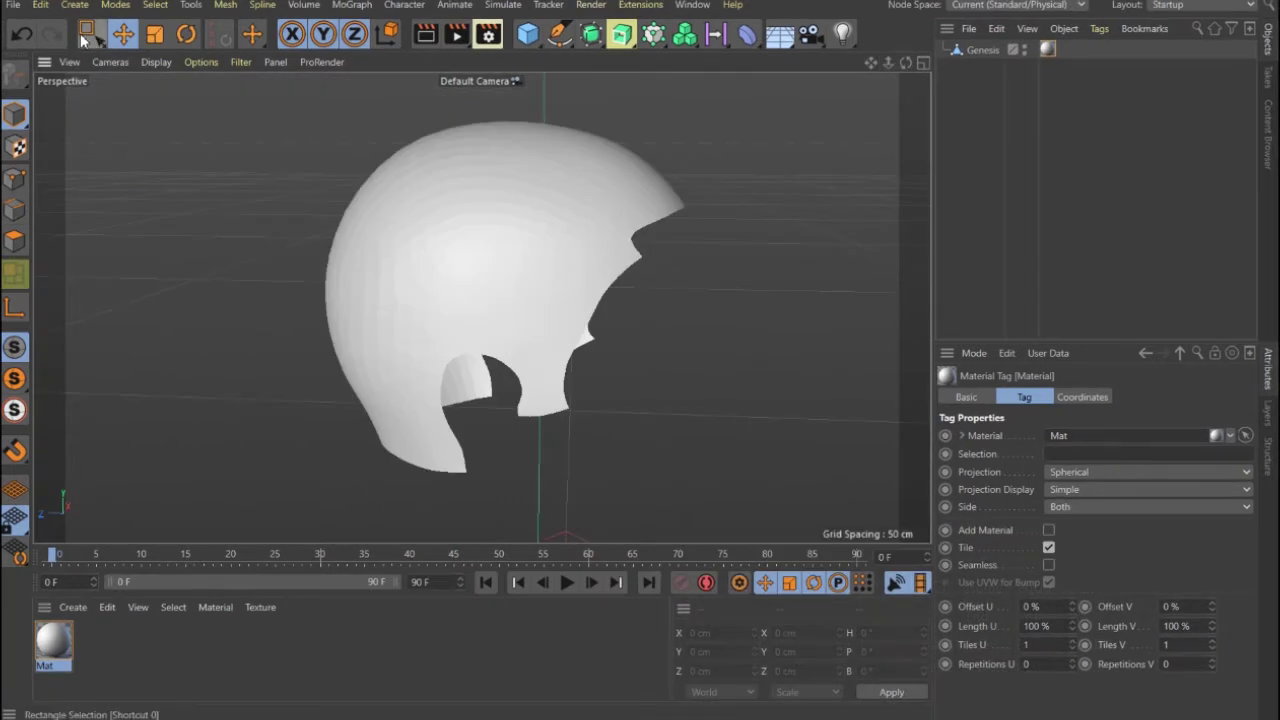
Select the polygons around the jagged notch in the temple hairline of the Genesis mesh using Live Selection
{"action": "left_click", "coordinate": [89, 38]}
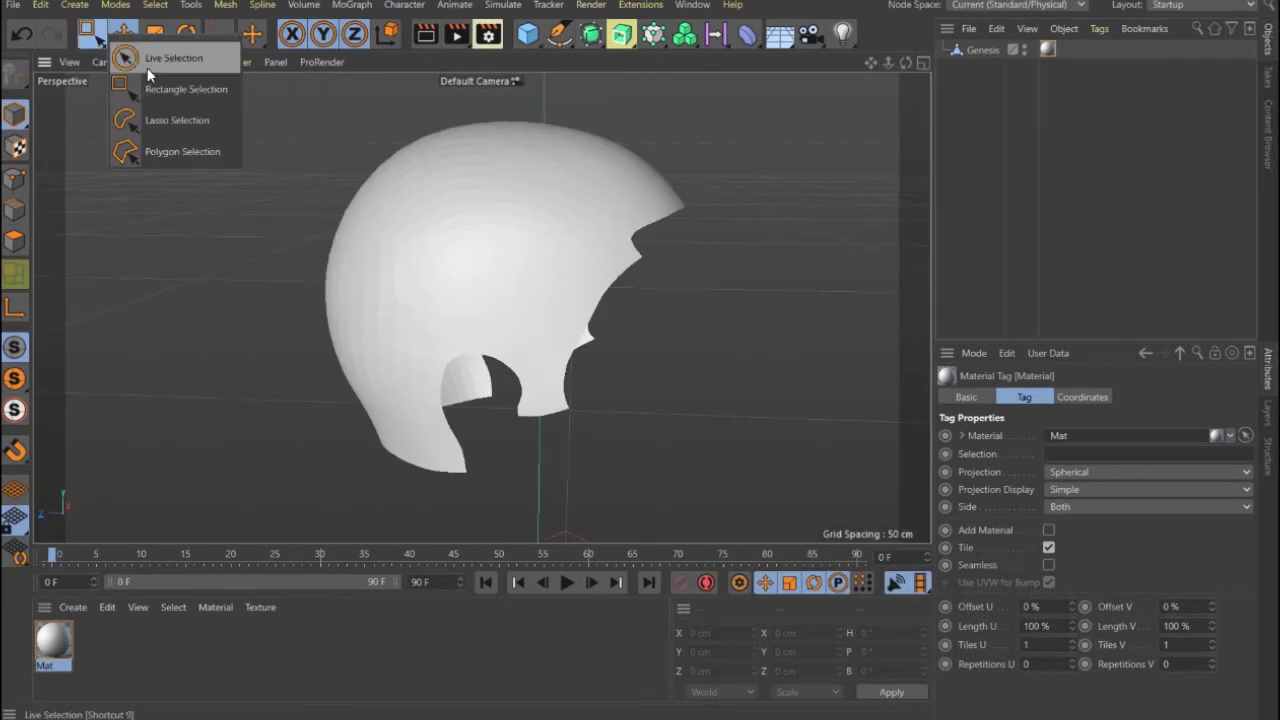
{"action": "left_click", "coordinate": [147, 68]}
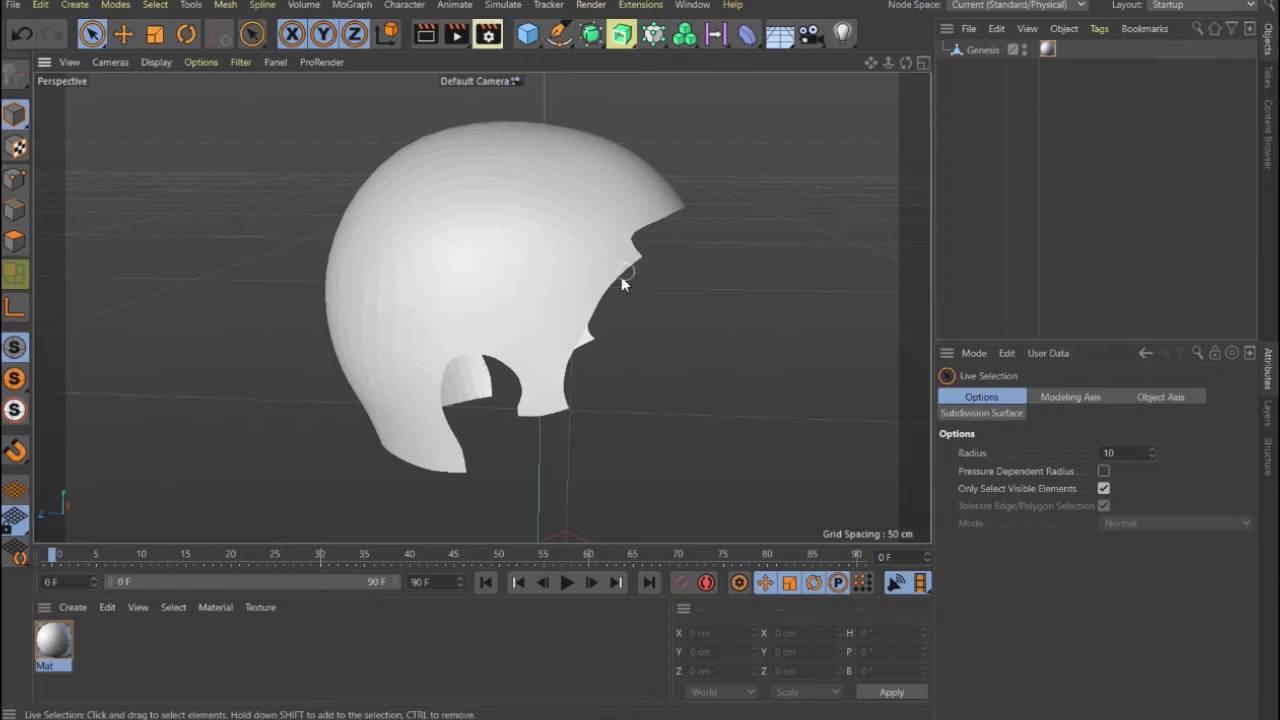
{"action": "left_click", "coordinate": [990, 50]}
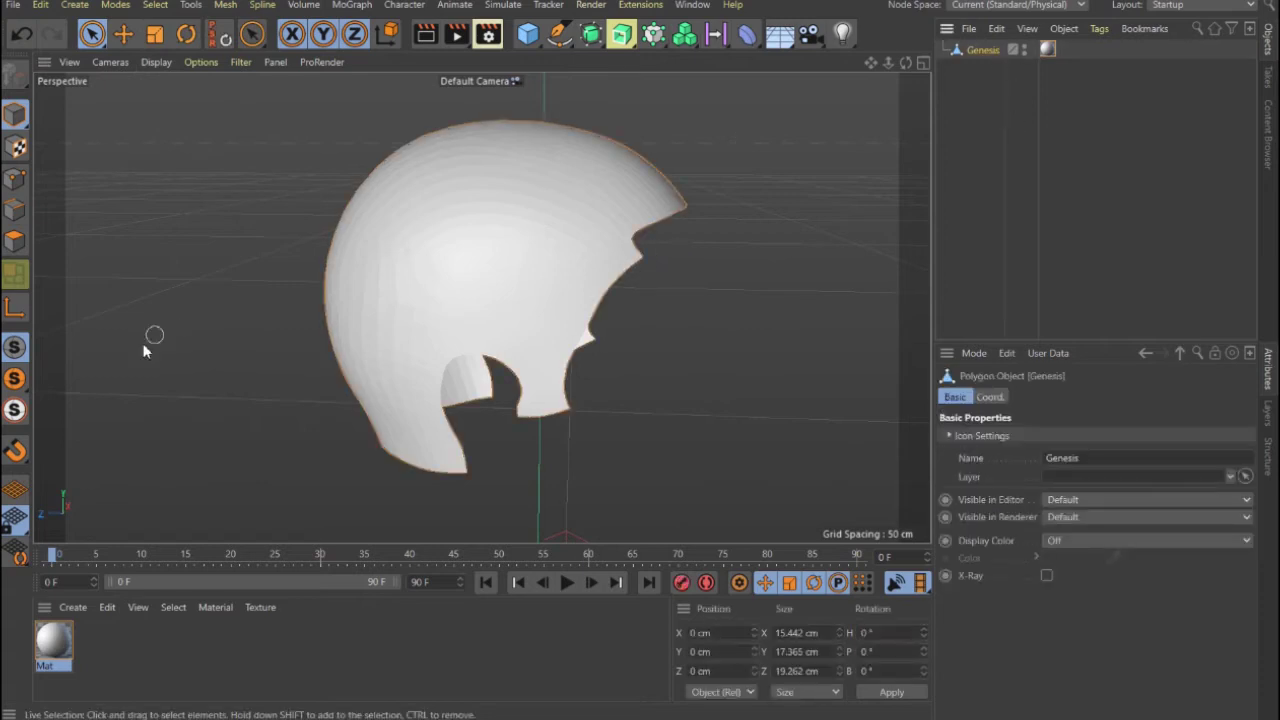
{"action": "left_click", "coordinate": [15, 240]}
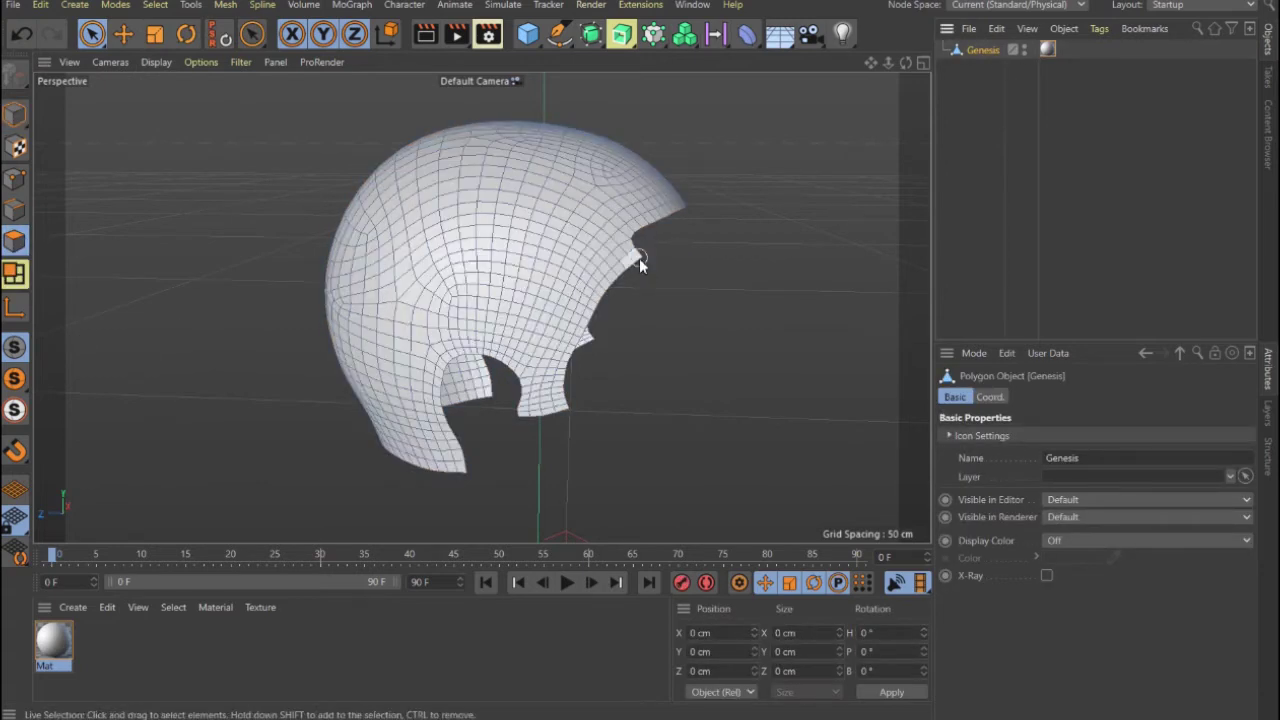
{"action": "left_click", "coordinate": [626, 251]}
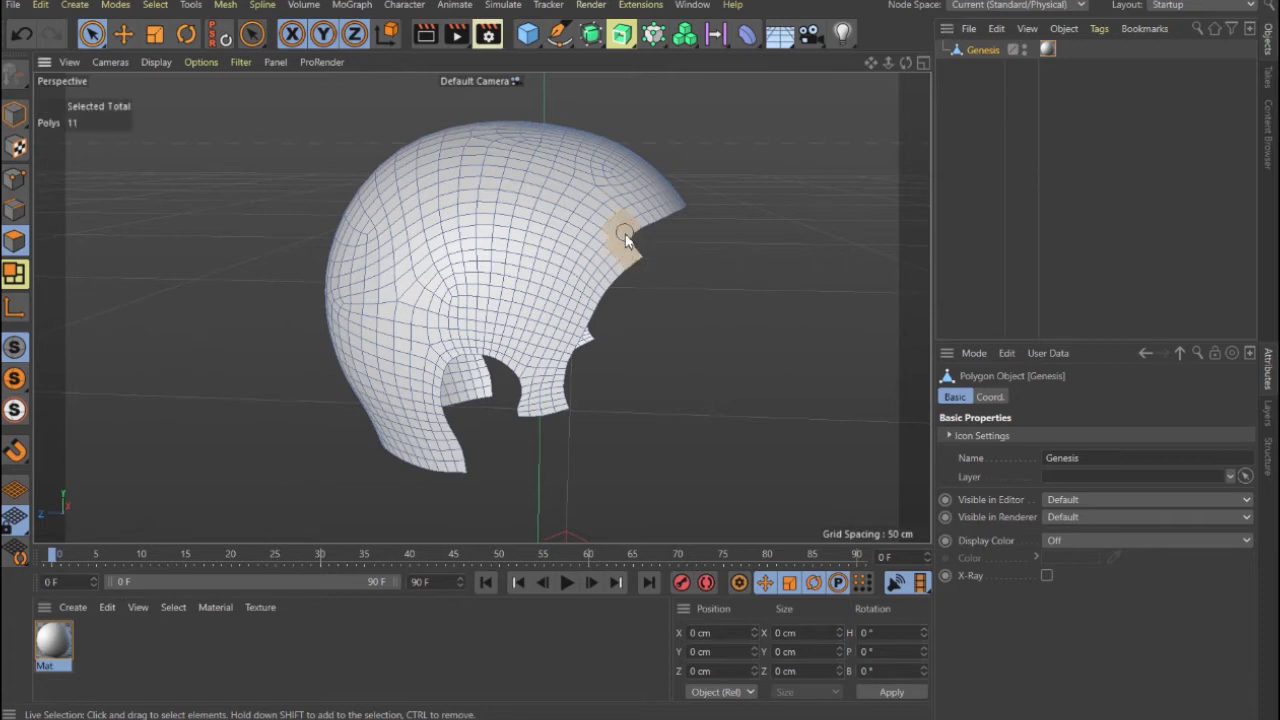
{"action": "left_click_drag", "start_coordinate": [622, 257], "coordinate": [606, 281]}
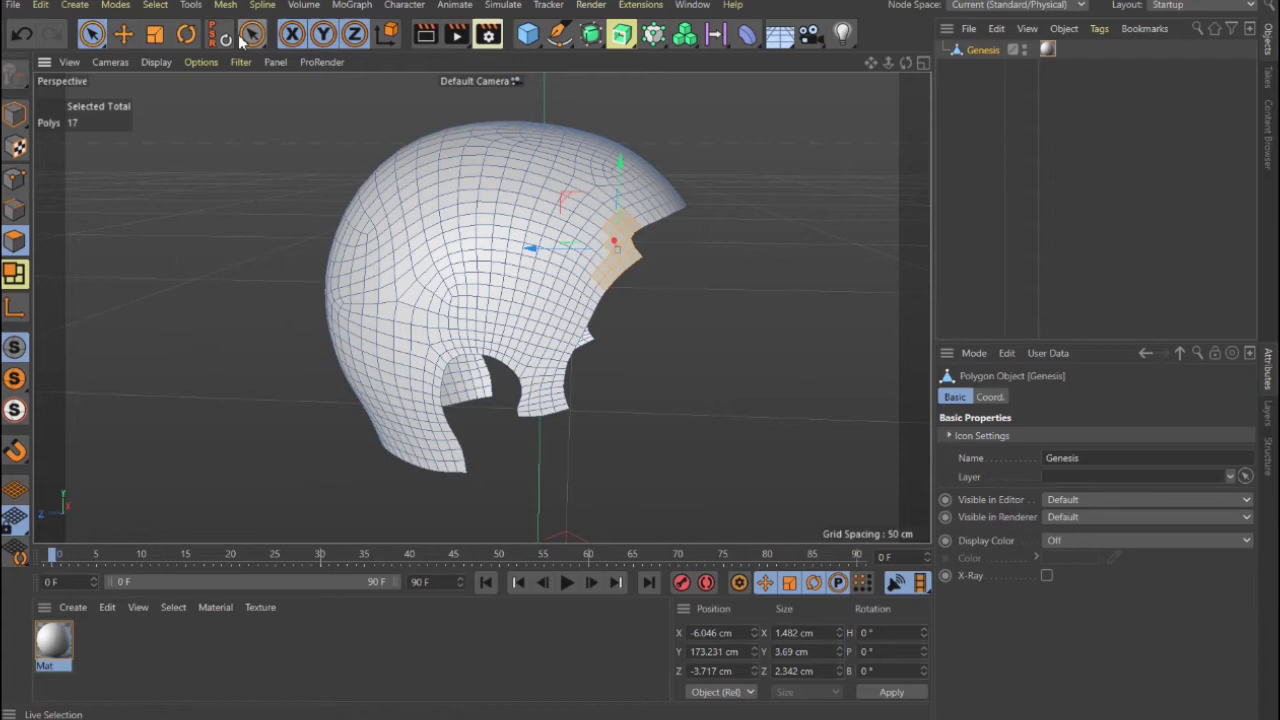
Smooth the selected temple hairline with the Brush tool in Smooth mode
{"action": "right_click", "coordinate": [593, 268]}
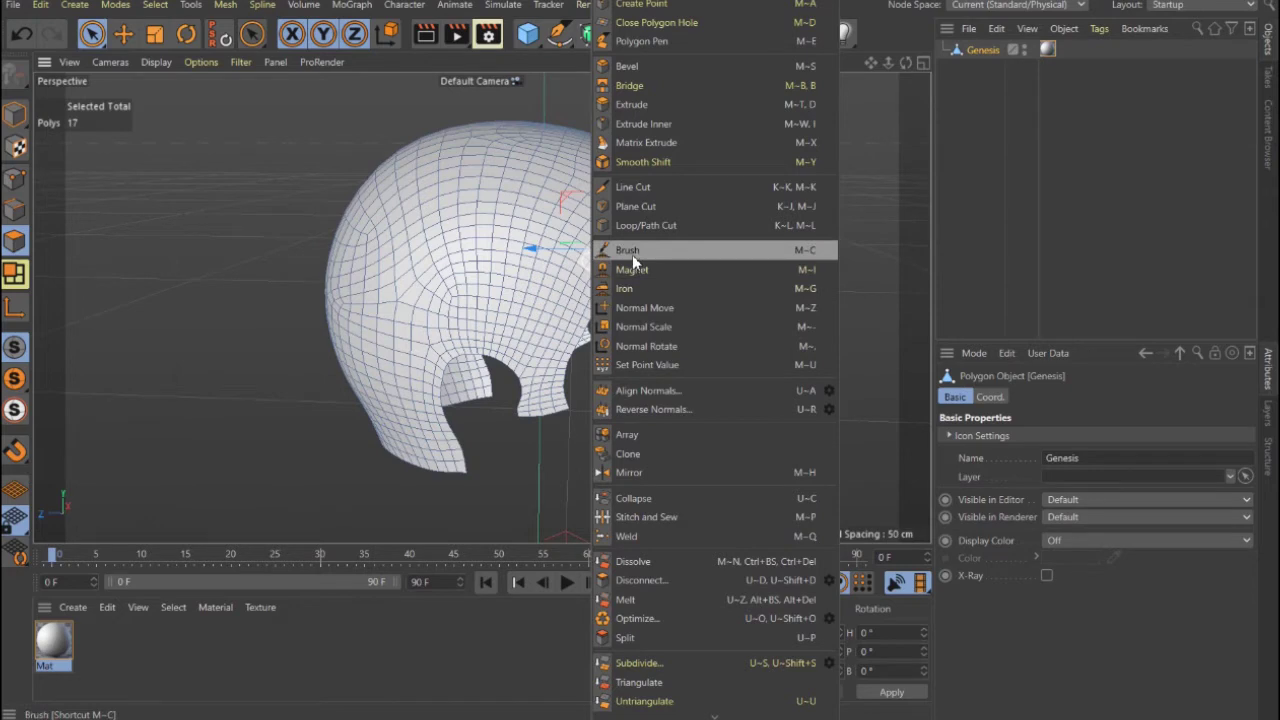
{"action": "left_click", "coordinate": [690, 256]}
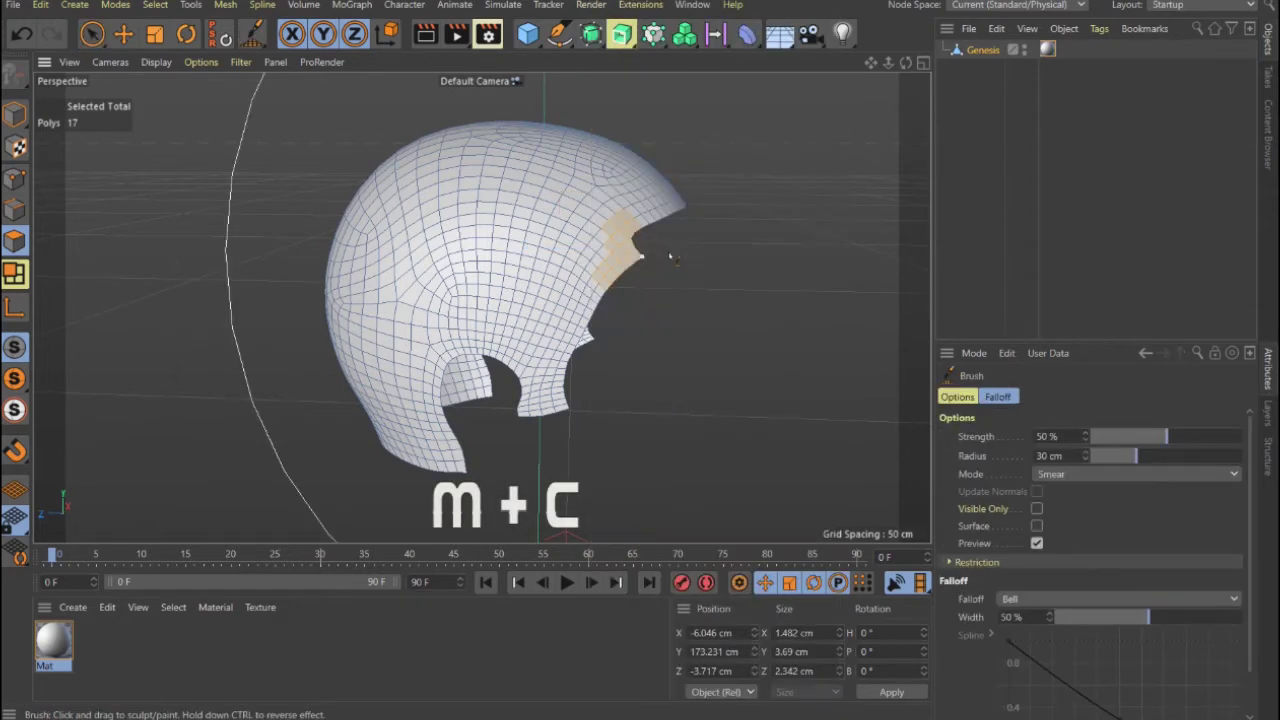
{"action": "left_click", "coordinate": [1110, 473]}
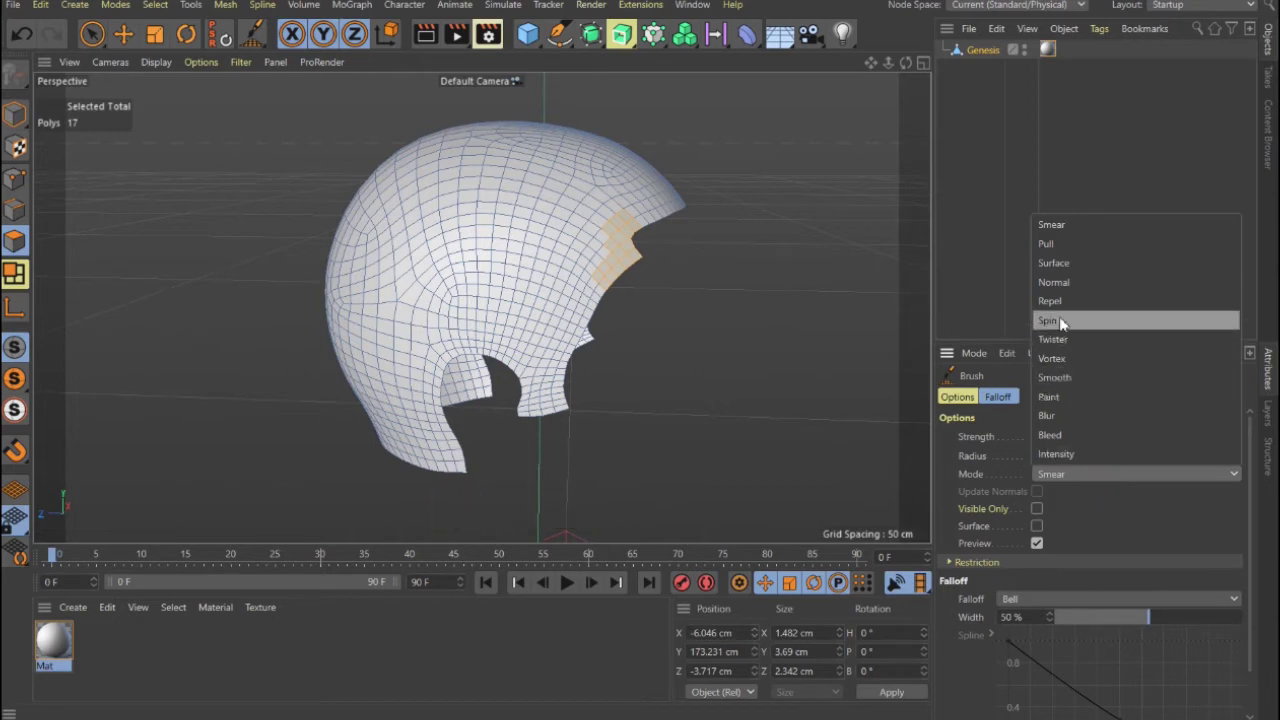
{"action": "left_click", "coordinate": [1061, 377]}
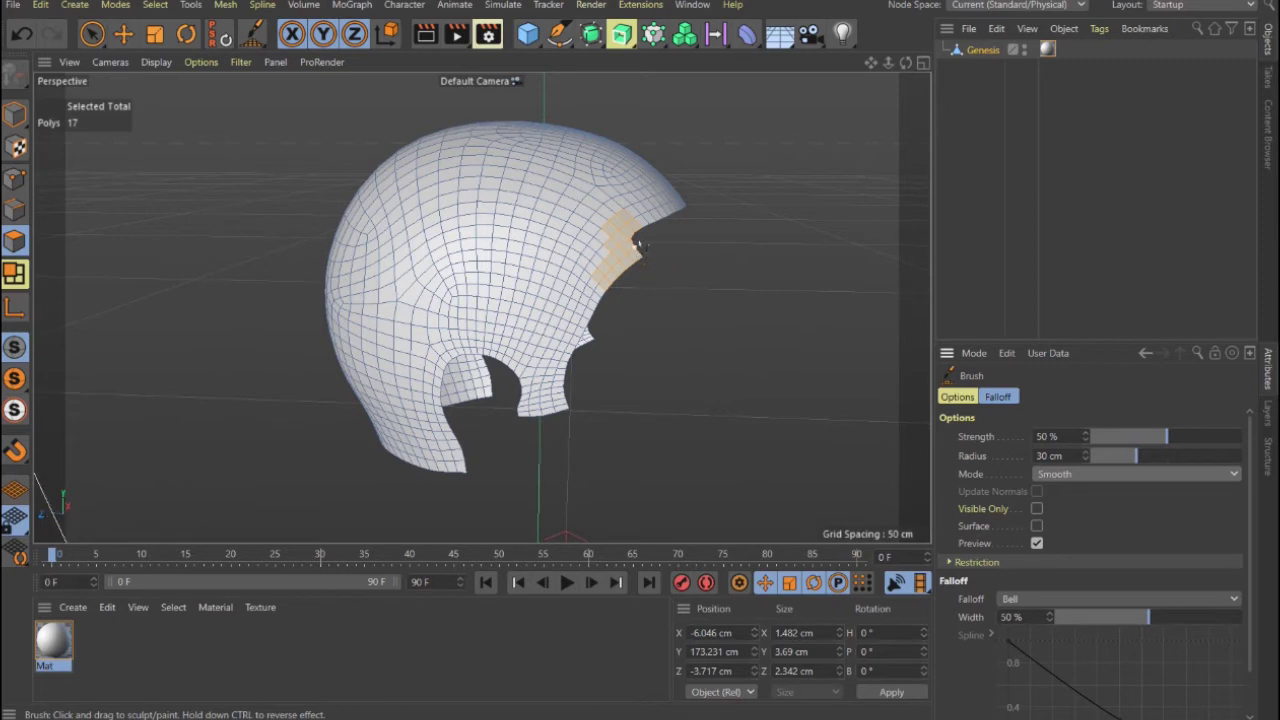
{"action": "left_click_drag", "start_coordinate": [636, 240], "coordinate": [640, 263]}
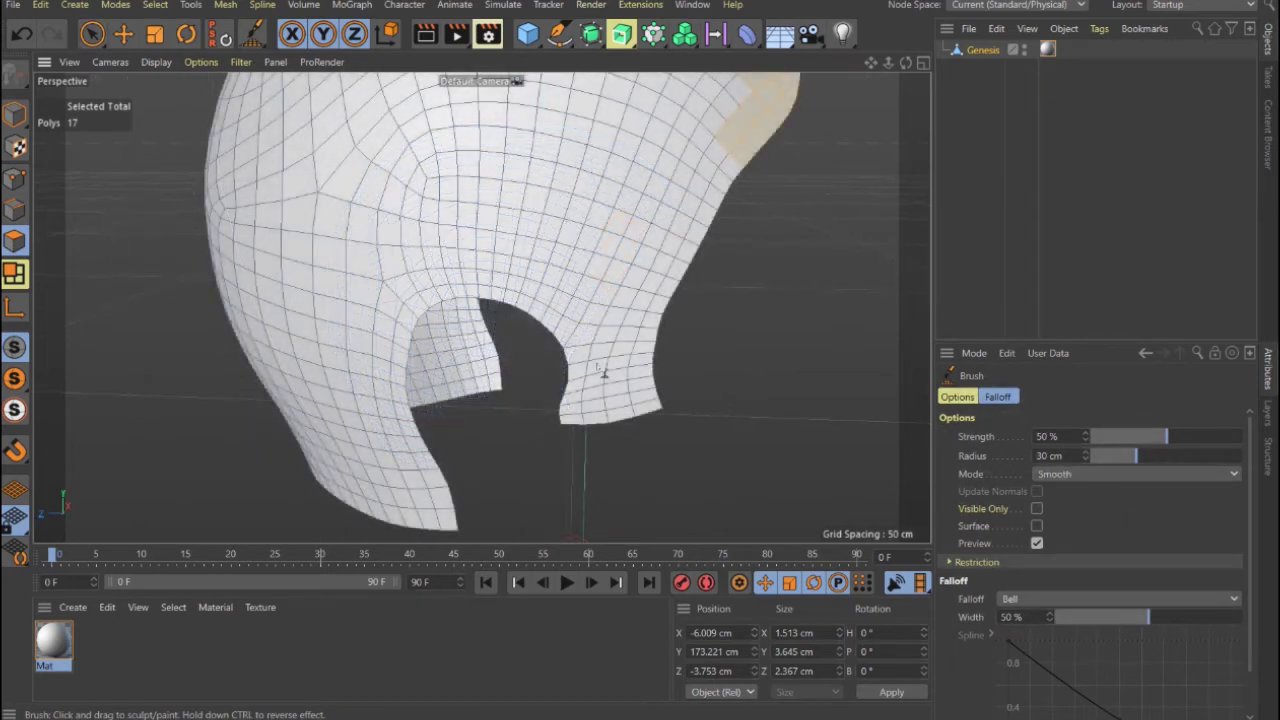
Select the polygons along the front edge of the sideburn and smooth its lower corner with the Brush
{"action": "key", "text": "space"}
{"action": "mouse_move", "coordinate": [636, 344]}
{"action": "left_mouse_down"}
{"action": "mouse_move", "coordinate": [639, 402]}
{"action": "mouse_move", "coordinate": [618, 345]}
{"action": "left_mouse_up"}
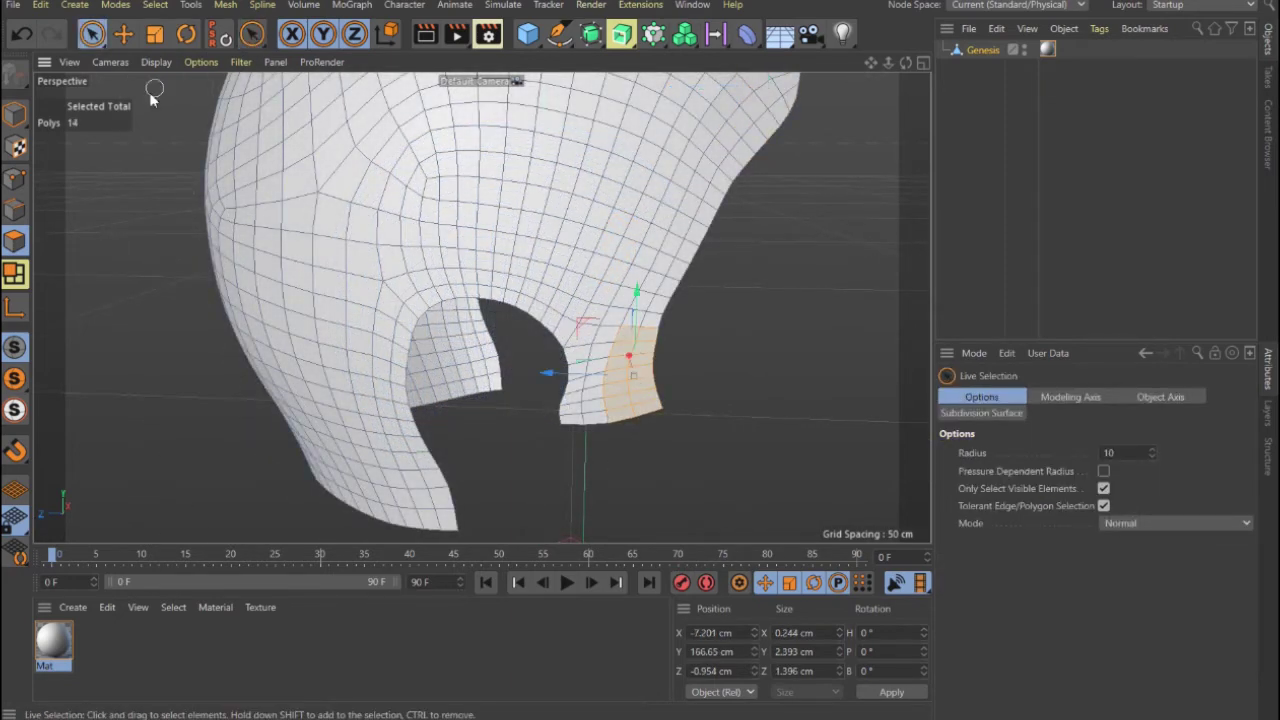
{"action": "left_click_drag", "start_coordinate": [252, 35], "coordinate": [305, 88]}
{"action": "mouse_move", "coordinate": [657, 385]}
{"action": "left_mouse_down"}
{"action": "mouse_move", "coordinate": [657, 403]}
{"action": "mouse_move", "coordinate": [658, 370]}
{"action": "mouse_move", "coordinate": [648, 398]}
{"action": "left_mouse_up"}
{"action": "left_click_drag", "start_coordinate": [449, 302], "coordinate": [596, 392], "text": "alt"}
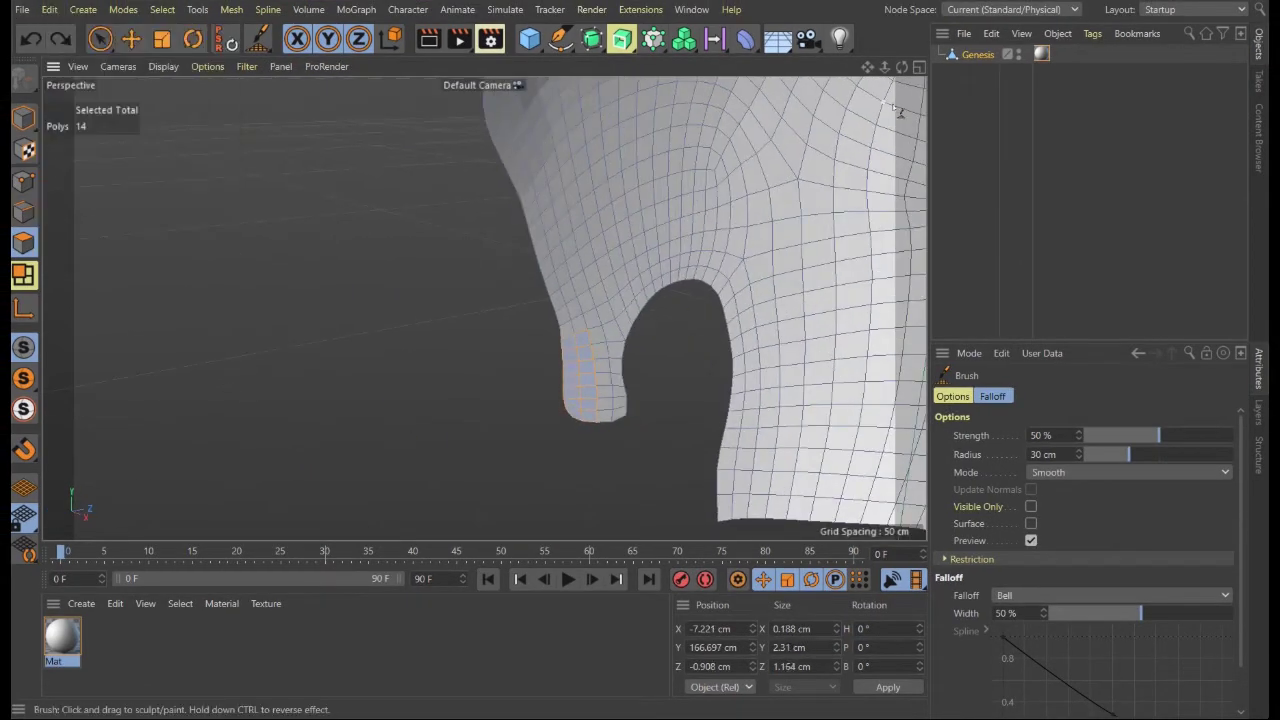
Select the polygons along the ear side of the same sideburn and smooth that corner with the Brush
{"action": "left_click_drag", "start_coordinate": [885, 102], "coordinate": [786, 223], "text": "alt"}
{"action": "key", "text": "space"}
{"action": "mouse_move", "coordinate": [671, 390]}
{"action": "left_mouse_down"}
{"action": "mouse_move", "coordinate": [682, 358]}
{"action": "mouse_move", "coordinate": [681, 378]}
{"action": "left_mouse_up"}
{"action": "mouse_move", "coordinate": [732, 275]}
{"action": "left_mouse_down", "text": "alt"}
{"action": "mouse_move", "coordinate": [690, 290]}
{"action": "mouse_move", "coordinate": [420, 270]}
{"action": "left_mouse_up", "text": "alt"}
{"action": "left_click_drag", "start_coordinate": [258, 38], "coordinate": [300, 91]}
{"action": "left_click_drag", "start_coordinate": [752, 362], "coordinate": [740, 372]}
Select the polygons at the lower corner of the nape behind the ear and round it off with the smoothing Brush
{"action": "key", "text": "space"}
{"action": "mouse_move", "coordinate": [483, 308]}
{"action": "left_mouse_down", "text": "alt"}
{"action": "mouse_move", "coordinate": [753, 403]}
{"action": "mouse_move", "coordinate": [646, 310]}
{"action": "left_mouse_up", "text": "alt"}
{"action": "mouse_move", "coordinate": [486, 332]}
{"action": "left_mouse_down"}
{"action": "mouse_move", "coordinate": [496, 390]}
{"action": "mouse_move", "coordinate": [434, 428]}
{"action": "left_mouse_up"}
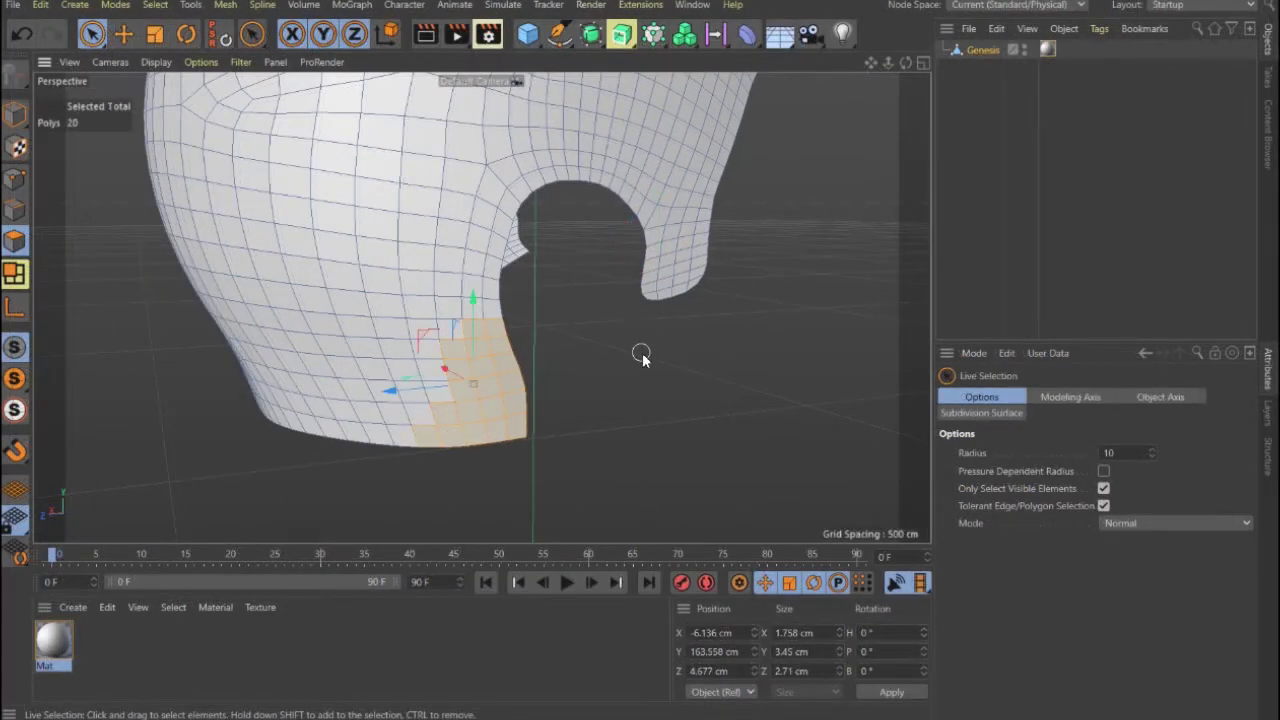
{"action": "left_click_drag", "start_coordinate": [256, 36], "coordinate": [296, 89]}
{"action": "mouse_move", "coordinate": [530, 408]}
{"action": "left_mouse_down"}
{"action": "mouse_move", "coordinate": [534, 374]}
{"action": "mouse_move", "coordinate": [355, 389]}
{"action": "mouse_move", "coordinate": [520, 376]}
{"action": "left_mouse_up"}
{"action": "mouse_move", "coordinate": [466, 398]}
{"action": "left_mouse_down"}
{"action": "mouse_move", "coordinate": [468, 362]}
{"action": "mouse_move", "coordinate": [479, 393]}
{"action": "mouse_move", "coordinate": [454, 355]}
{"action": "mouse_move", "coordinate": [490, 370]}
{"action": "left_mouse_up"}
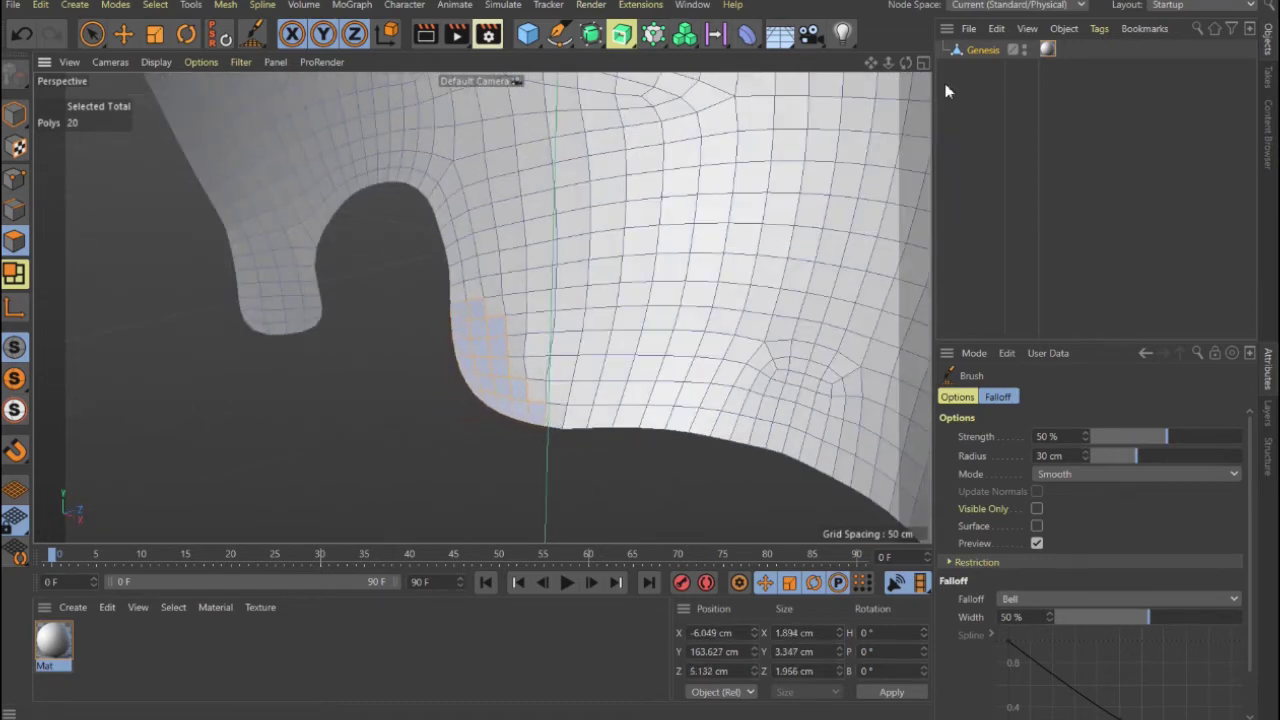
Extend the nape corner selection along the lower edge and up behind the ear, and smooth the enlarged area
{"action": "mouse_move", "coordinate": [609, 352]}
{"action": "left_mouse_down", "text": "alt"}
{"action": "mouse_move", "coordinate": [585, 310]}
{"action": "mouse_move", "coordinate": [566, 349]}
{"action": "mouse_move", "coordinate": [545, 357]}
{"action": "mouse_move", "coordinate": [503, 328]}
{"action": "mouse_move", "coordinate": [466, 349]}
{"action": "mouse_move", "coordinate": [525, 365]}
{"action": "left_mouse_up", "text": "alt"}
{"action": "key", "text": "9"}
{"action": "left_click_drag", "start_coordinate": [256, 36], "coordinate": [291, 88]}
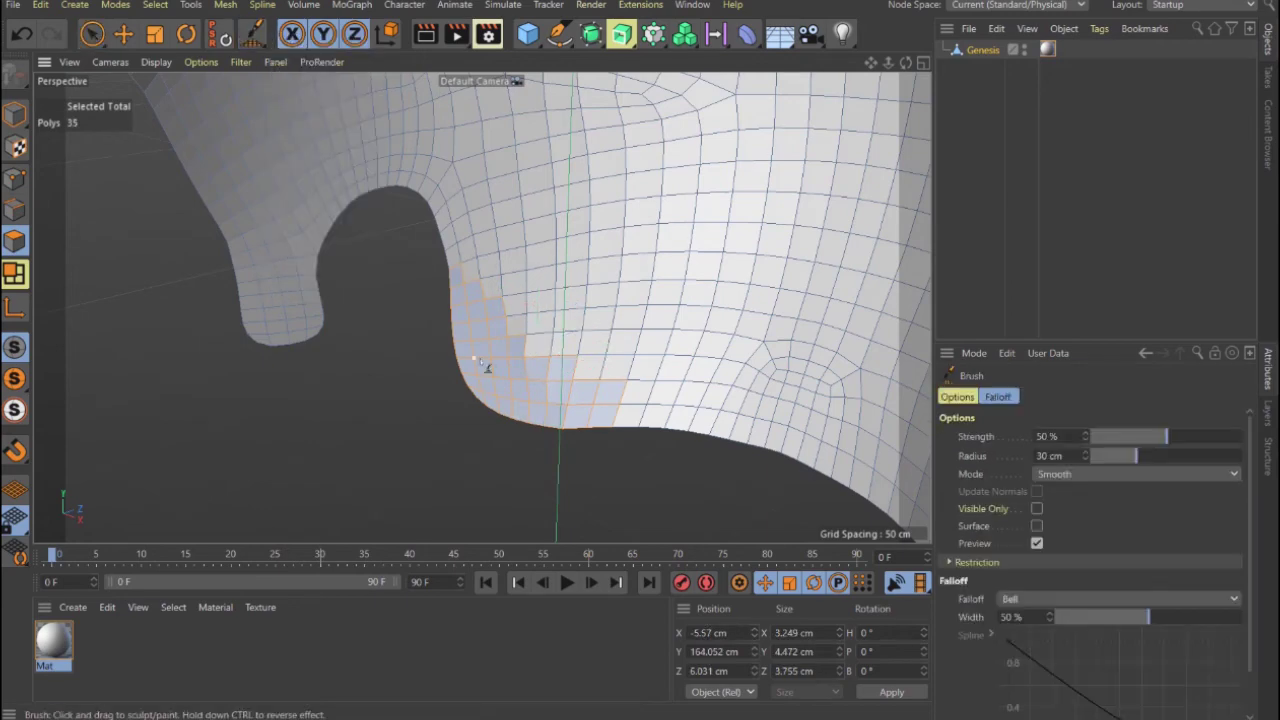
{"action": "mouse_move", "coordinate": [487, 367]}
{"action": "left_mouse_down"}
{"action": "mouse_move", "coordinate": [457, 349]}
{"action": "mouse_move", "coordinate": [511, 266]}
{"action": "mouse_move", "coordinate": [703, 268]}
{"action": "mouse_move", "coordinate": [566, 294]}
{"action": "left_mouse_up"}
{"action": "right_click_drag", "start_coordinate": [566, 294], "coordinate": [413, 193], "text": "alt"}
In the Front view, rectangle-select the unsmoothed positive-X half of the cap through to its back and delete it
{"action": "left_click", "coordinate": [123, 34]}
{"action": "left_click_drag", "start_coordinate": [557, 217], "coordinate": [828, 110], "text": "alt"}
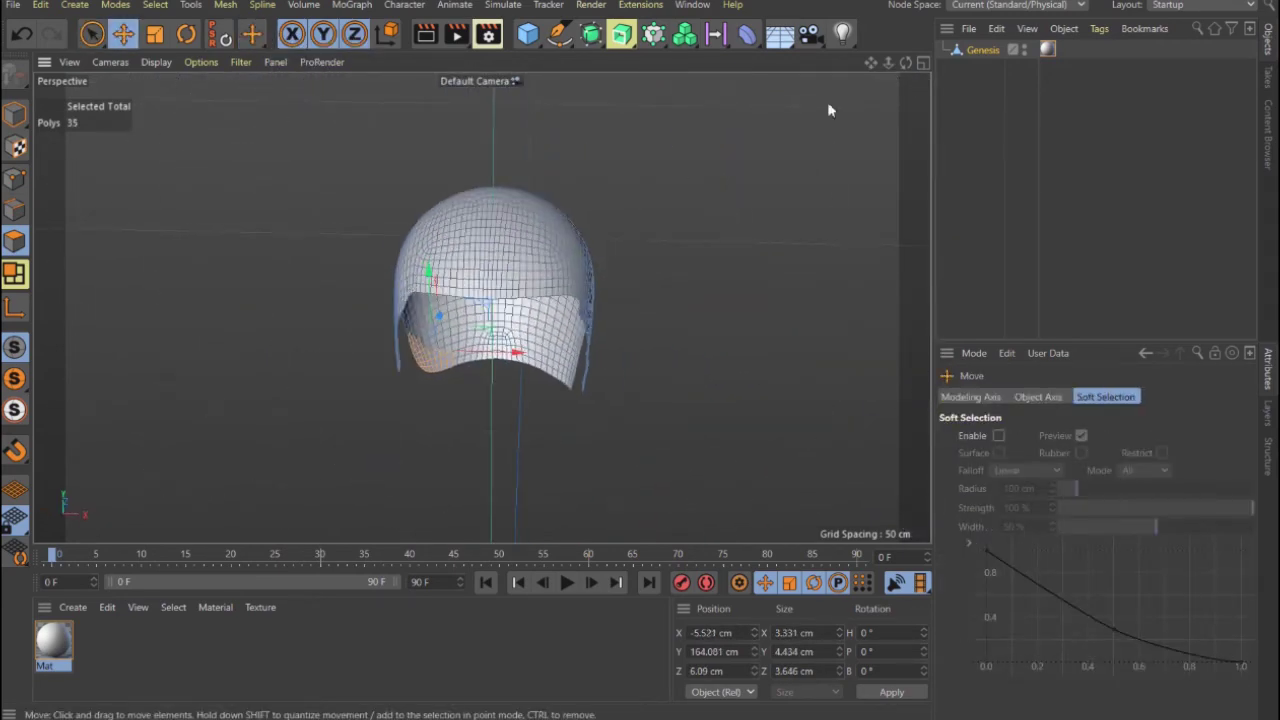
{"action": "left_click", "coordinate": [923, 62]}
{"action": "left_click", "coordinate": [923, 309]}
{"action": "scroll", "coordinate": [871, 266], "scroll_direction": "up", "scroll_amount": 4}
{"action": "scroll", "coordinate": [871, 266], "scroll_direction": "down", "scroll_amount": 8}
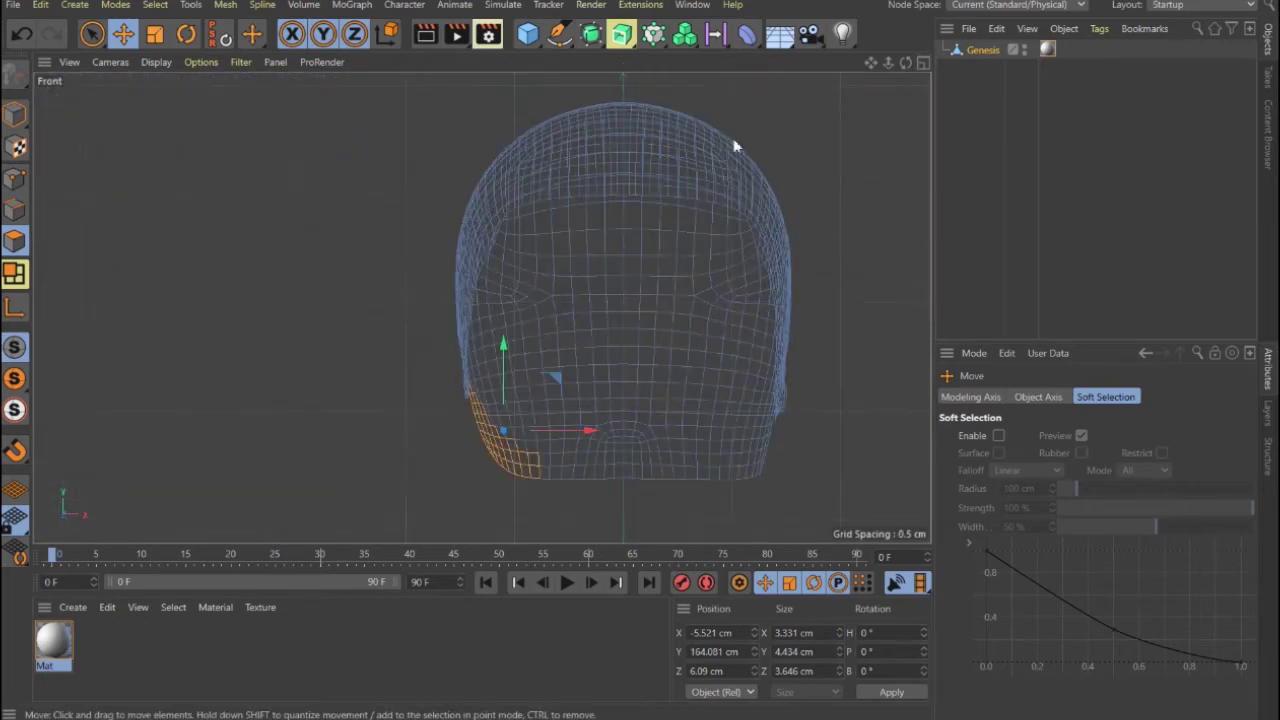
{"action": "middle_click_drag", "start_coordinate": [714, 276], "coordinate": [591, 283], "text": "alt"}
{"action": "left_click_drag", "start_coordinate": [92, 34], "coordinate": [163, 92]}
{"action": "left_click_drag", "start_coordinate": [795, 87], "coordinate": [501, 528]}
{"action": "key", "text": "Delete"}
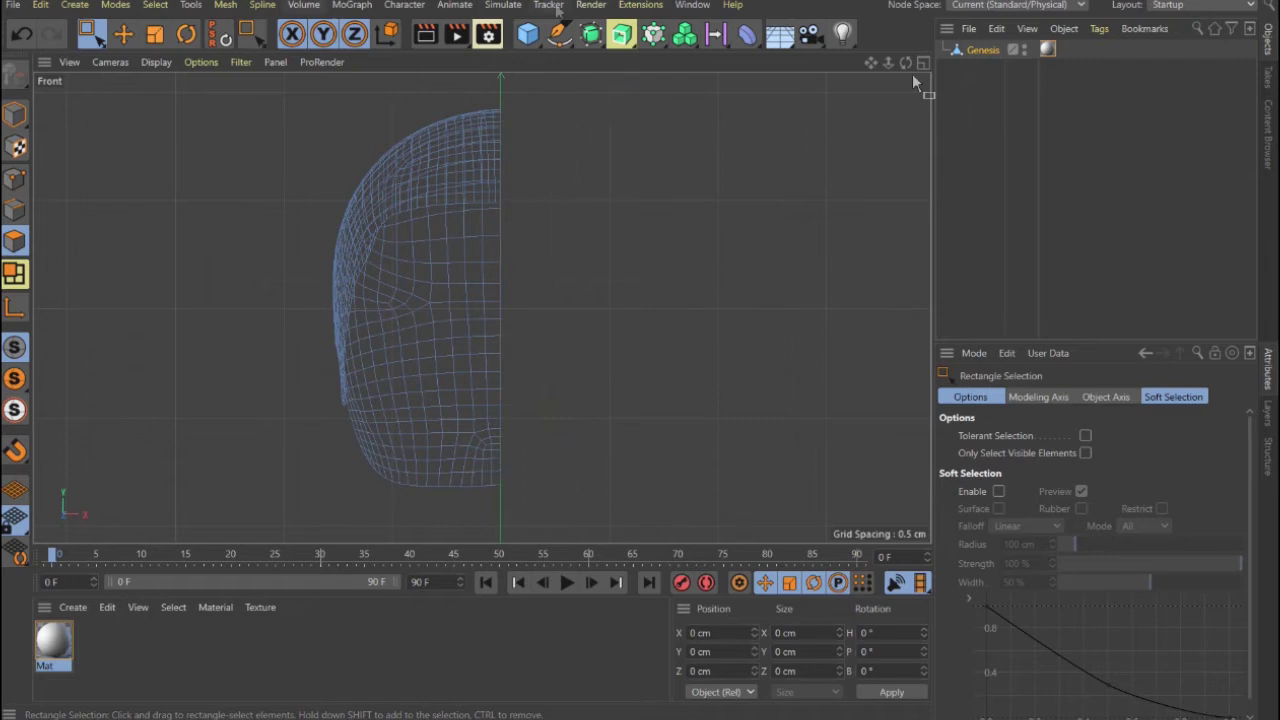
Add a Symmetry object mirroring across the ZY plane and make the Genesis half cap its child in the Perspective view
{"action": "left_click", "coordinate": [923, 62]}
{"action": "left_click", "coordinate": [473, 62]}
{"action": "mouse_move", "coordinate": [726, 177]}
{"action": "left_mouse_down", "text": "alt"}
{"action": "mouse_move", "coordinate": [704, 281]}
{"action": "mouse_move", "coordinate": [716, 200]}
{"action": "left_mouse_up", "text": "alt"}
{"action": "left_click_drag", "start_coordinate": [594, 36], "coordinate": [910, 92]}
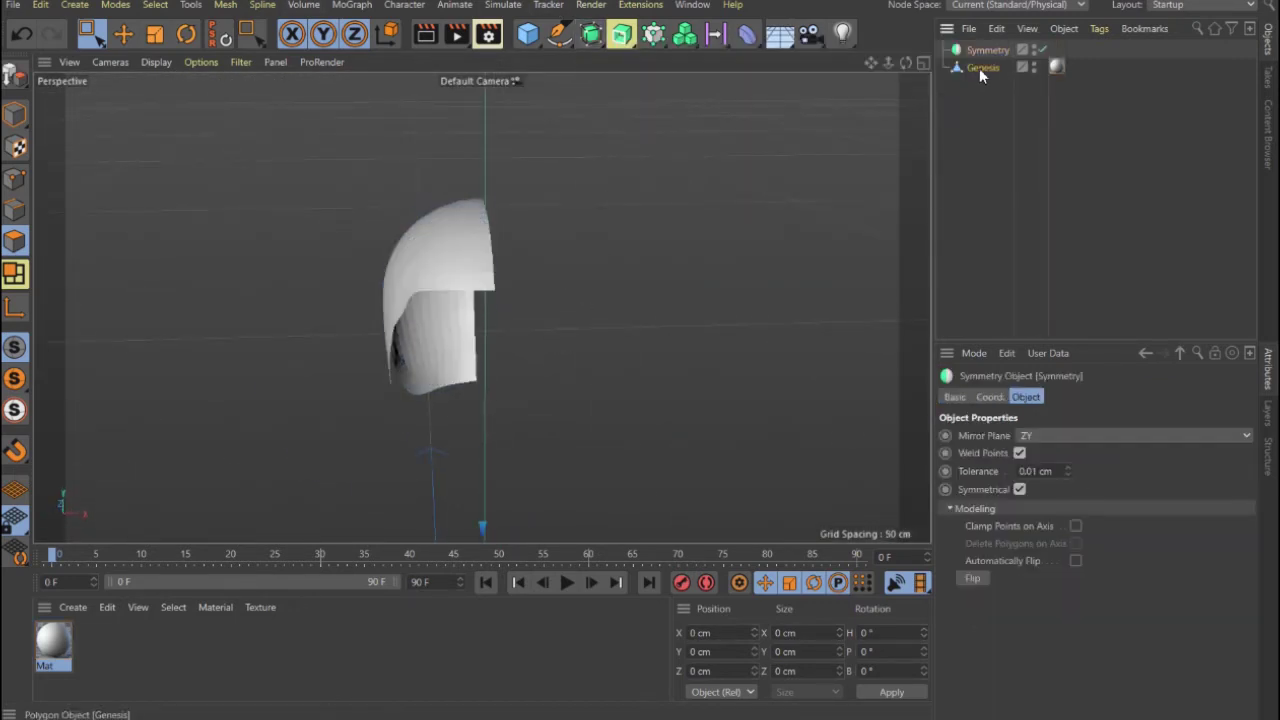
{"action": "left_click_drag", "start_coordinate": [988, 52], "coordinate": [988, 53]}
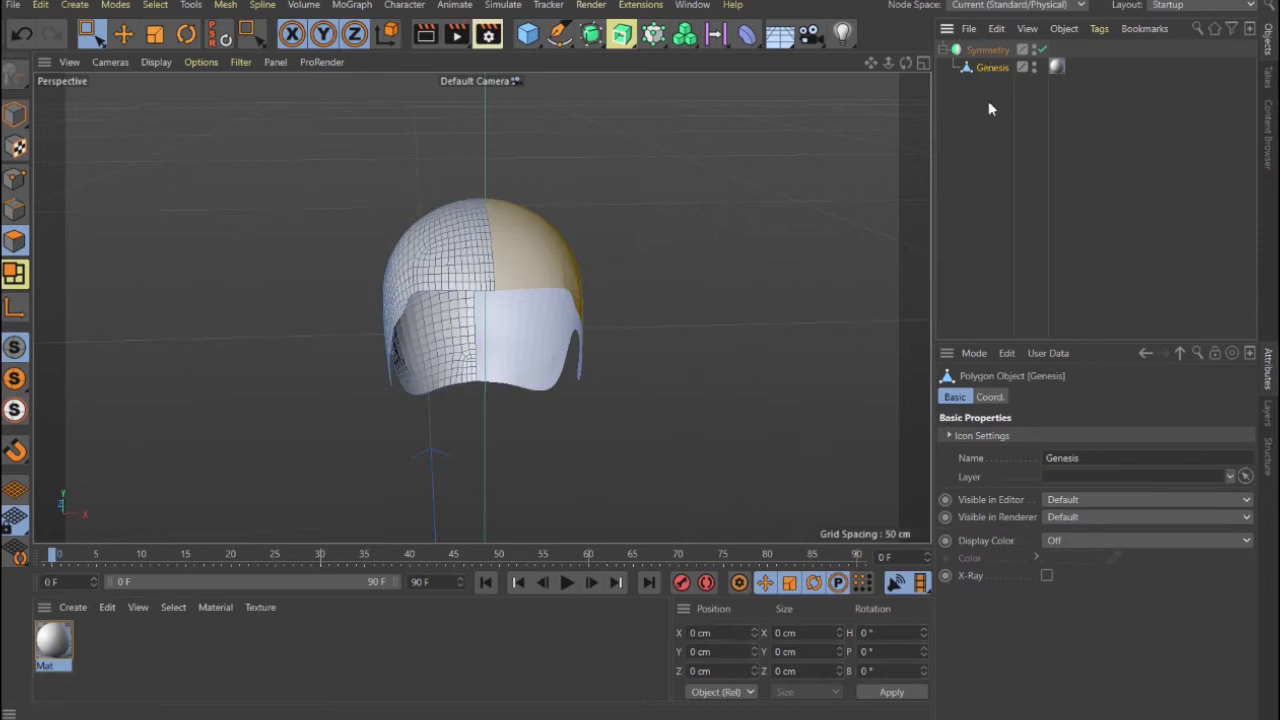
Select the Symmetry object with its child Genesis half cap and merge them into one mesh with Connect Objects + Delete
{"action": "left_click_drag", "start_coordinate": [905, 63], "coordinate": [481, 307]}
{"action": "left_click", "coordinate": [983, 79]}
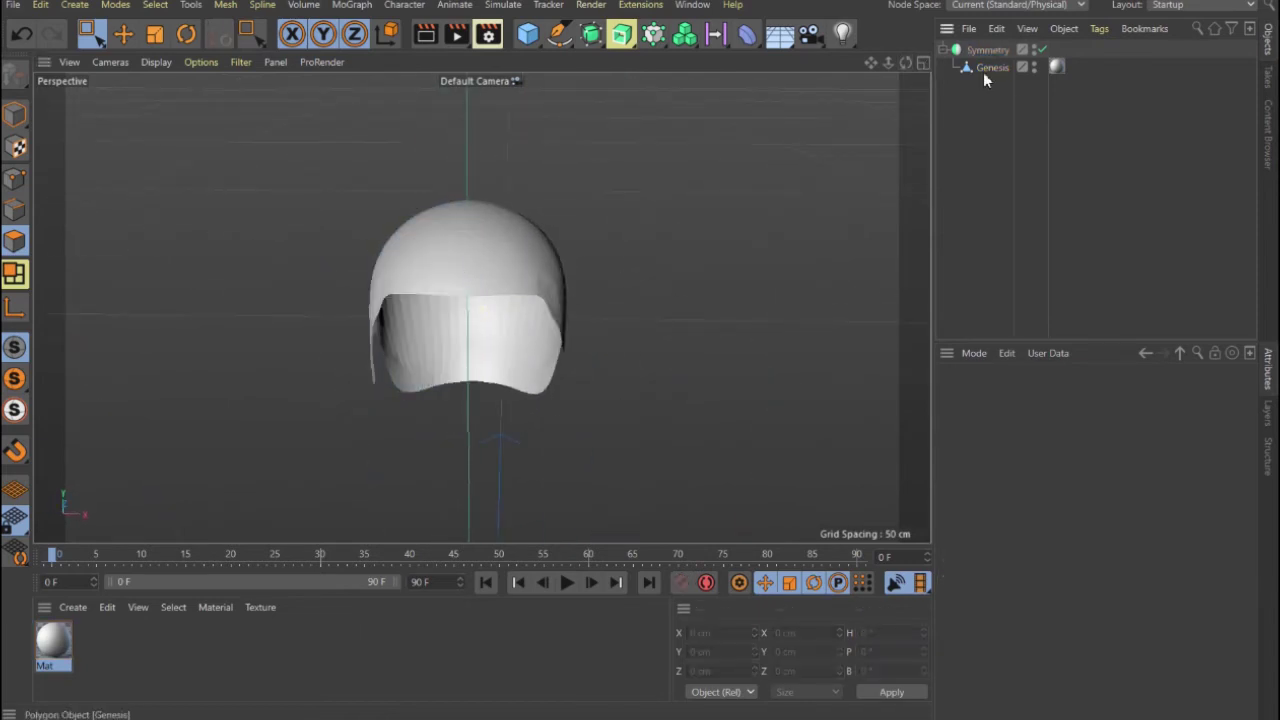
{"action": "right_click", "coordinate": [993, 56]}
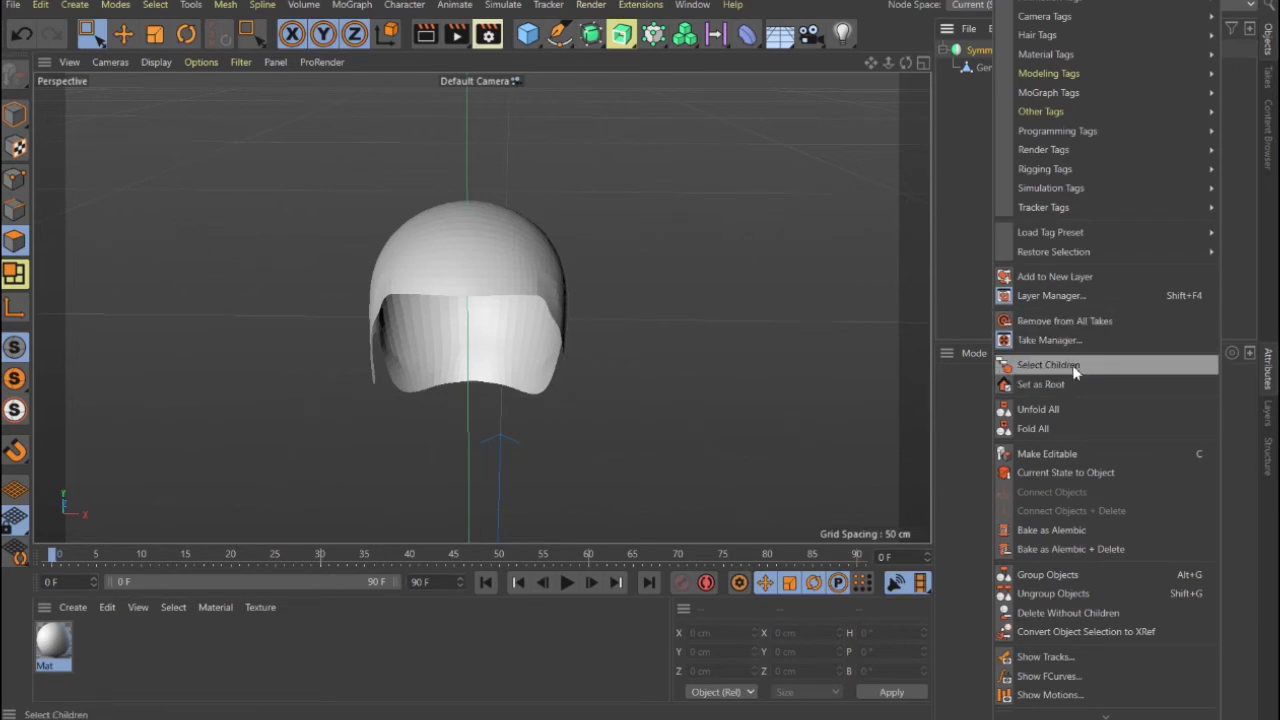
{"action": "left_click", "coordinate": [1048, 365]}
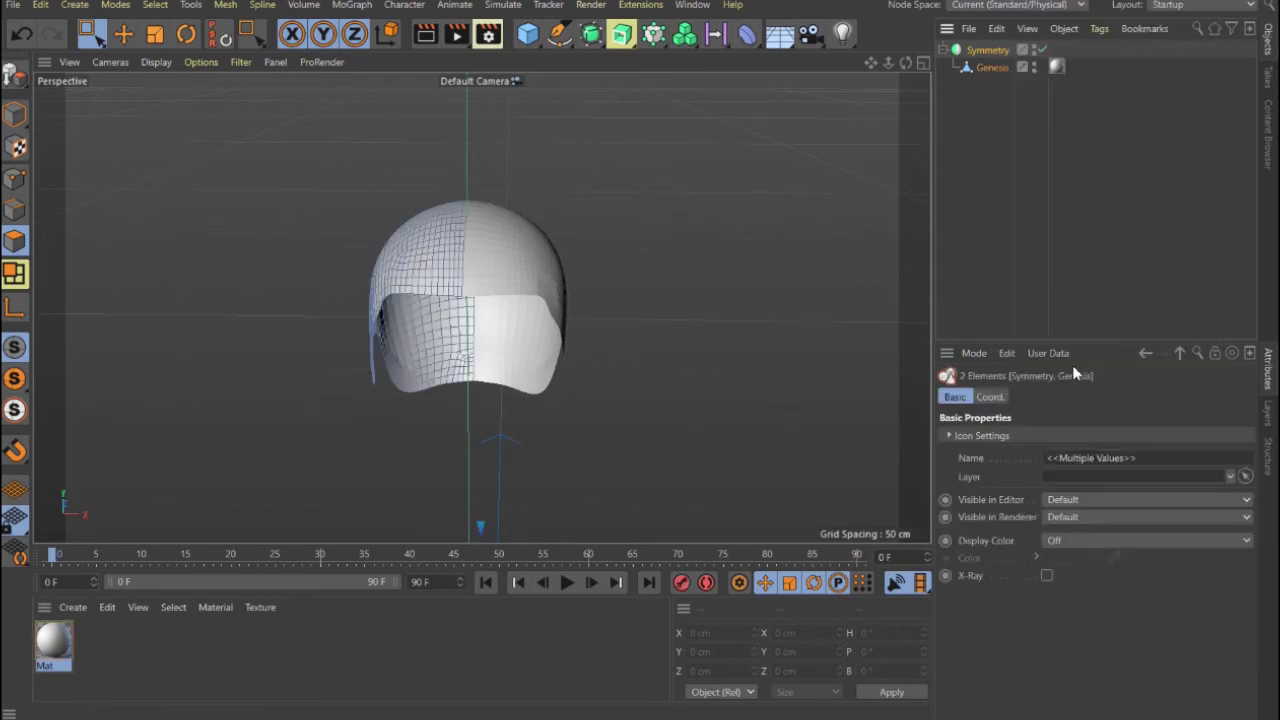
{"action": "right_click", "coordinate": [982, 51]}
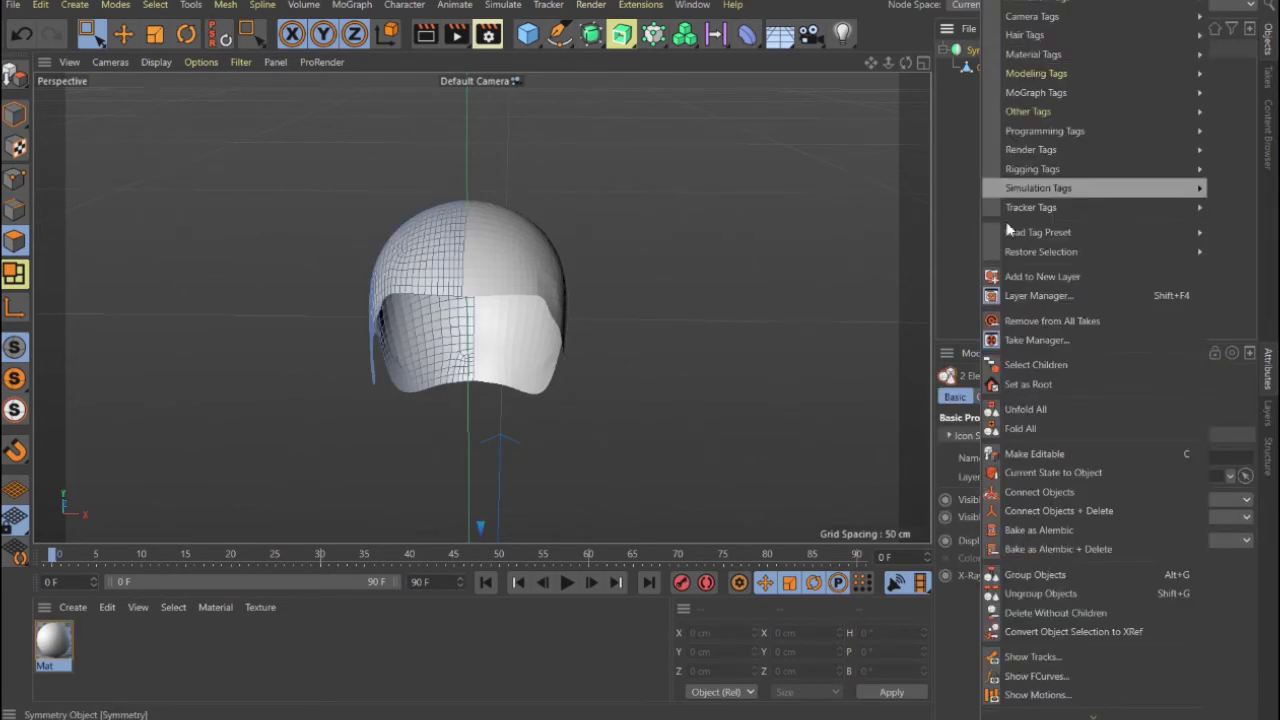
{"action": "left_click", "coordinate": [1025, 509]}
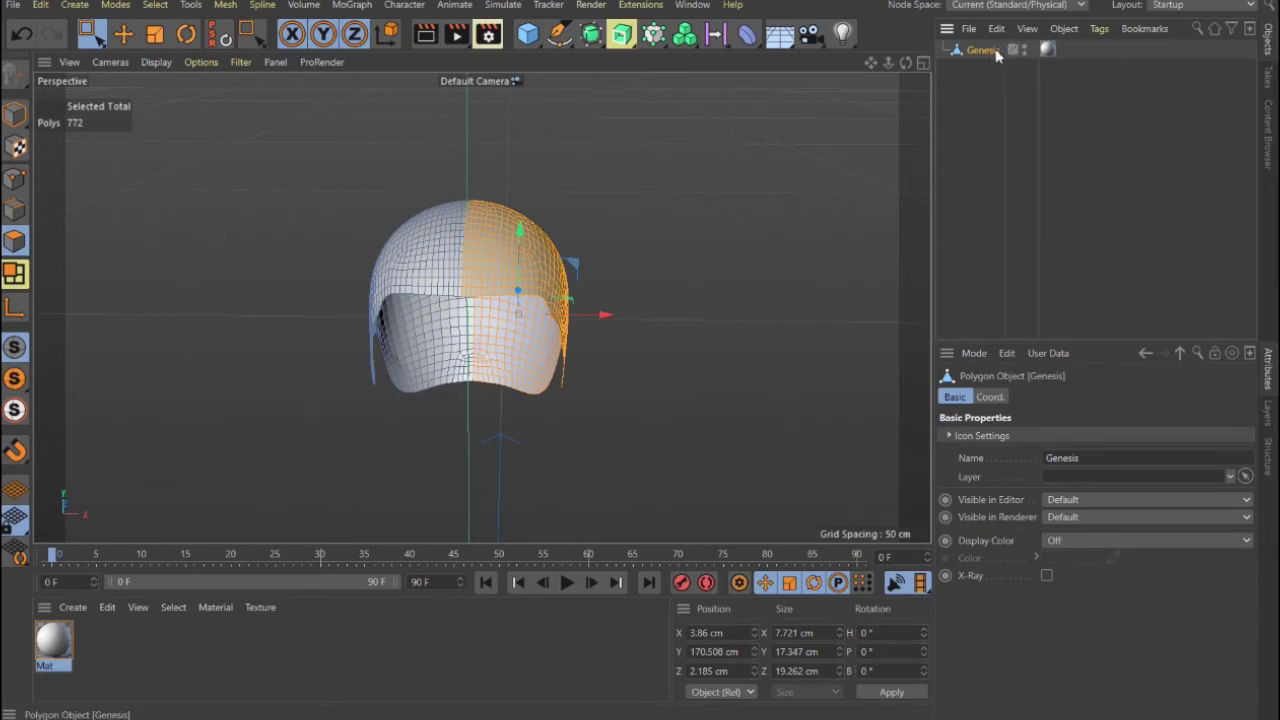
{"action": "left_click", "coordinate": [968, 76]}
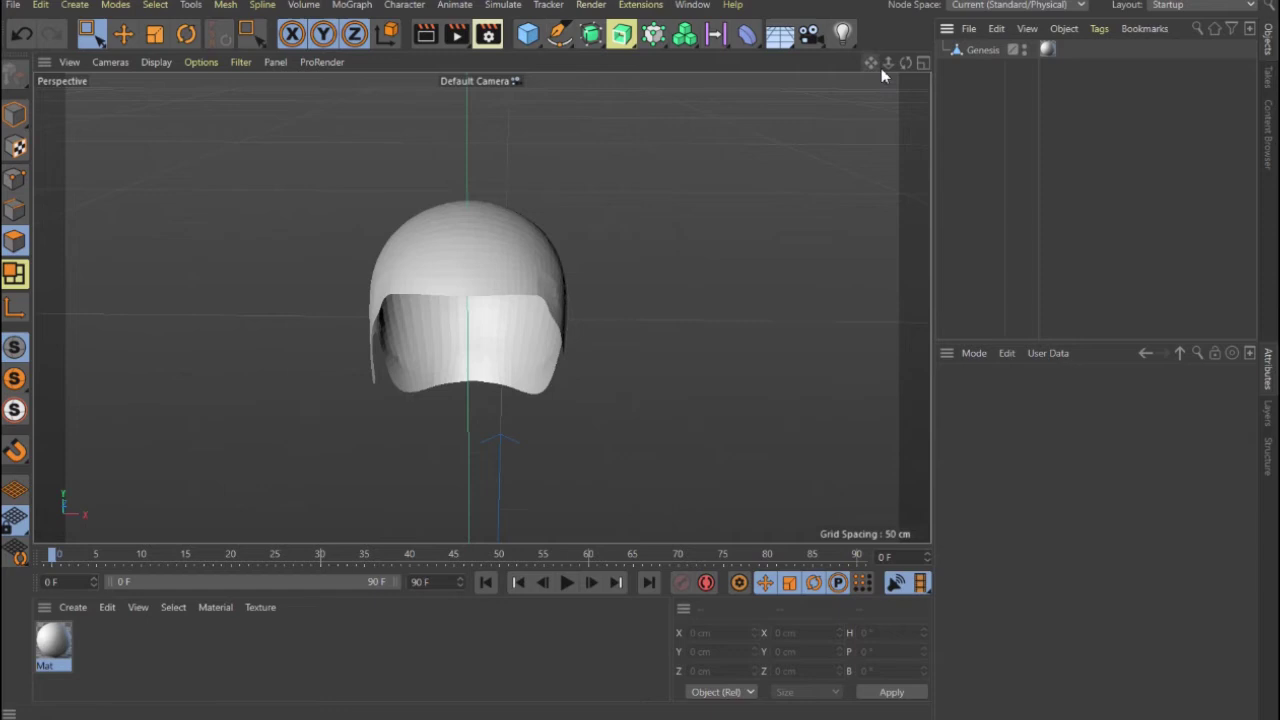
Export the merged cap as Wavefront OBJ with the default settings, overwriting Genesis Female Hair Cap.obj
{"action": "left_click_drag", "start_coordinate": [899, 66], "coordinate": [600, 100]}
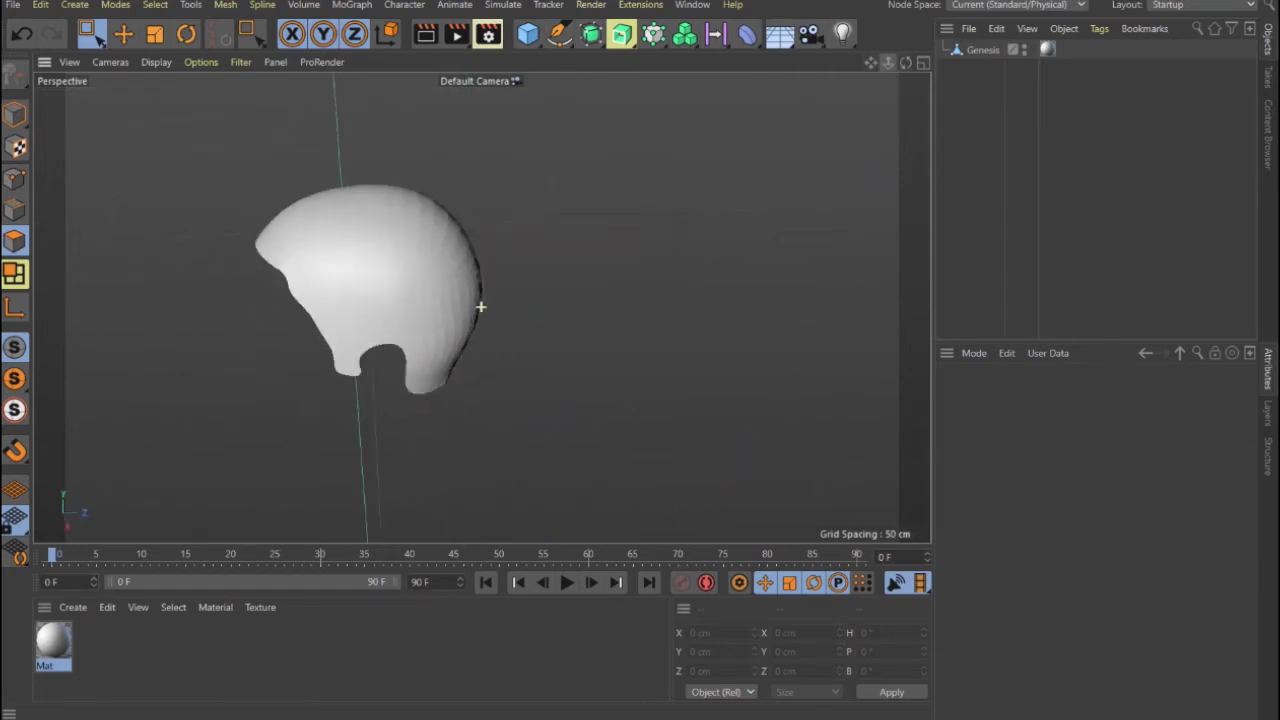
{"action": "left_click_drag", "start_coordinate": [481, 307], "coordinate": [481, 307]}
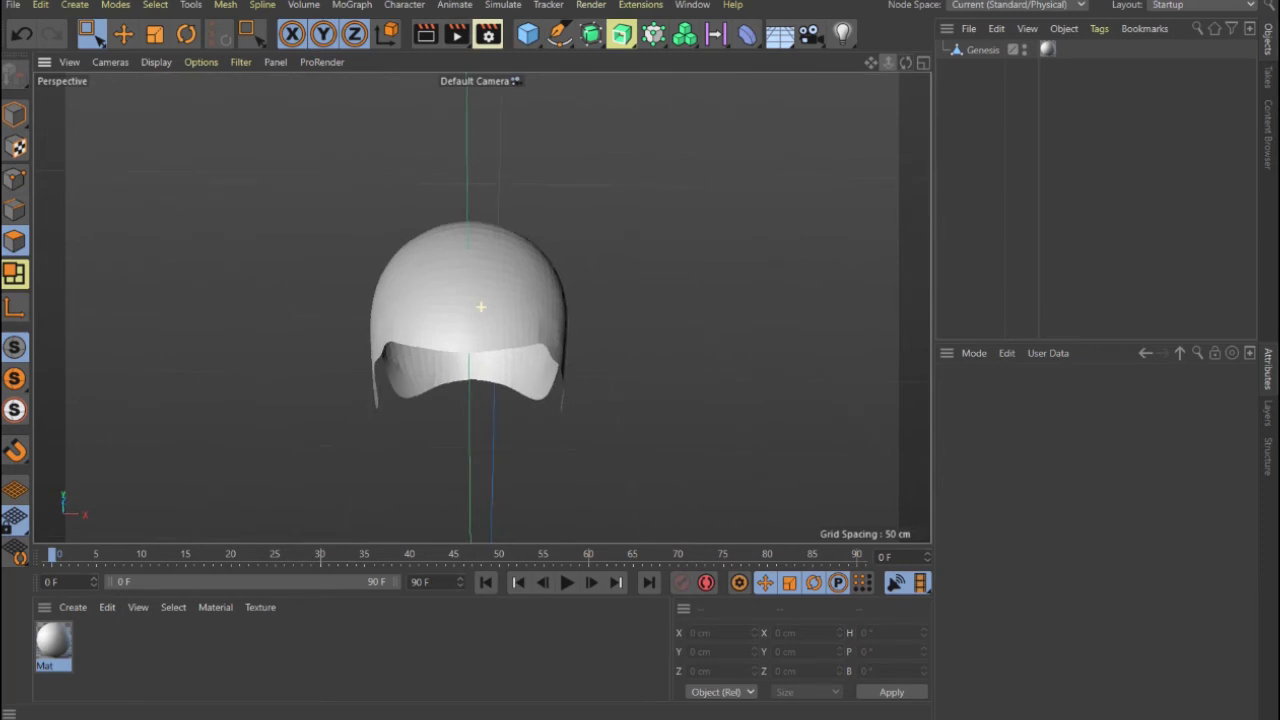
{"action": "left_click", "coordinate": [13, 5]}
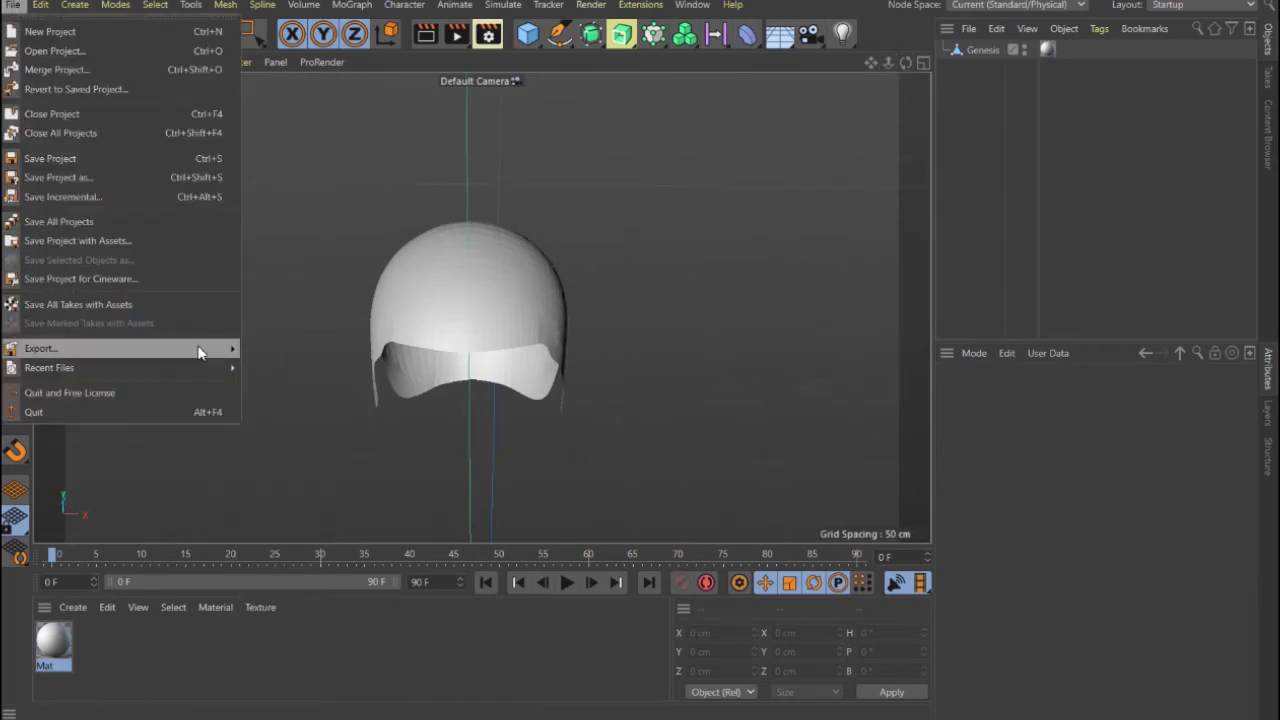
{"action": "mouse_move", "coordinate": [237, 352]}
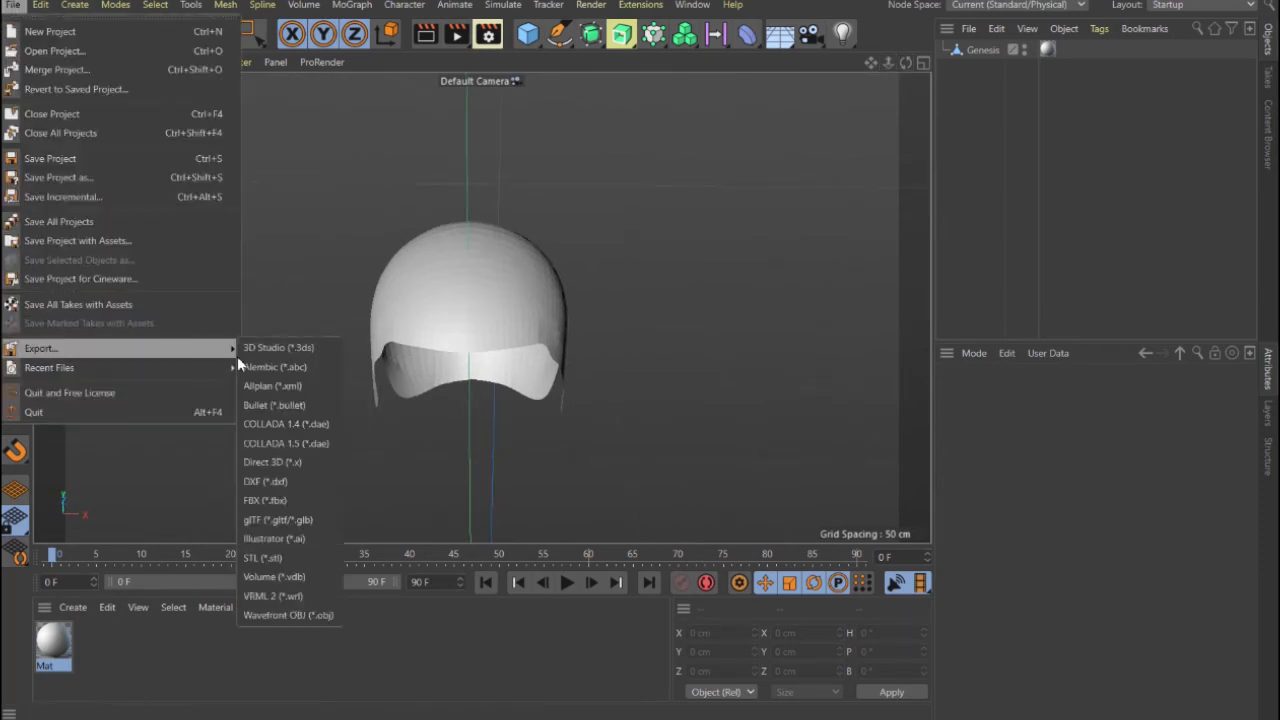
{"action": "left_click", "coordinate": [264, 615]}
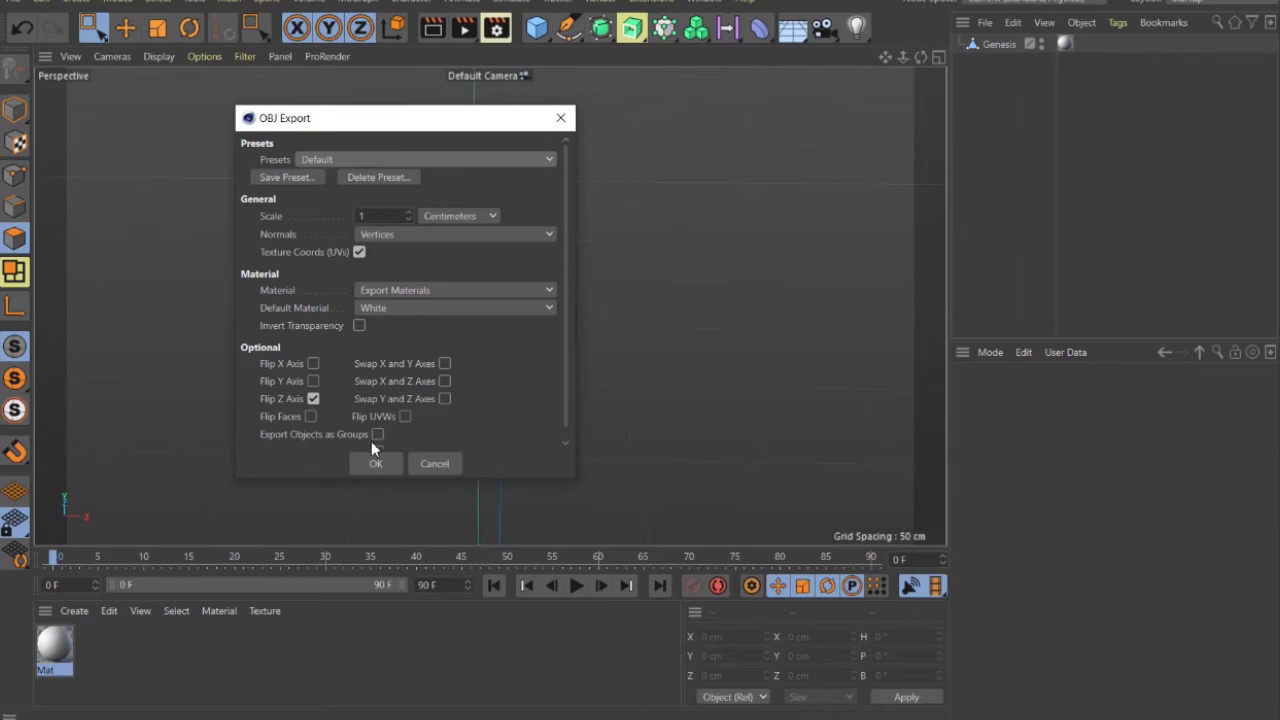
{"action": "left_click", "coordinate": [375, 463]}
{"action": "left_click", "coordinate": [526, 386]}
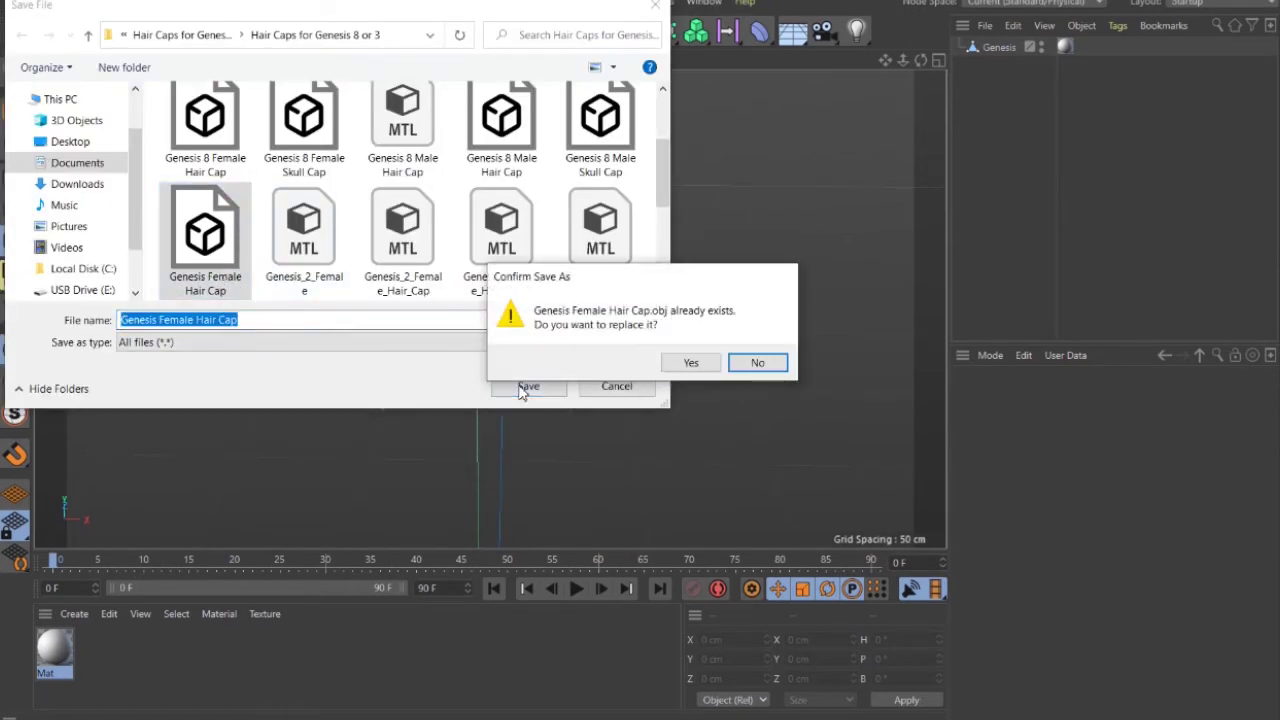
{"action": "left_click", "coordinate": [690, 363]}
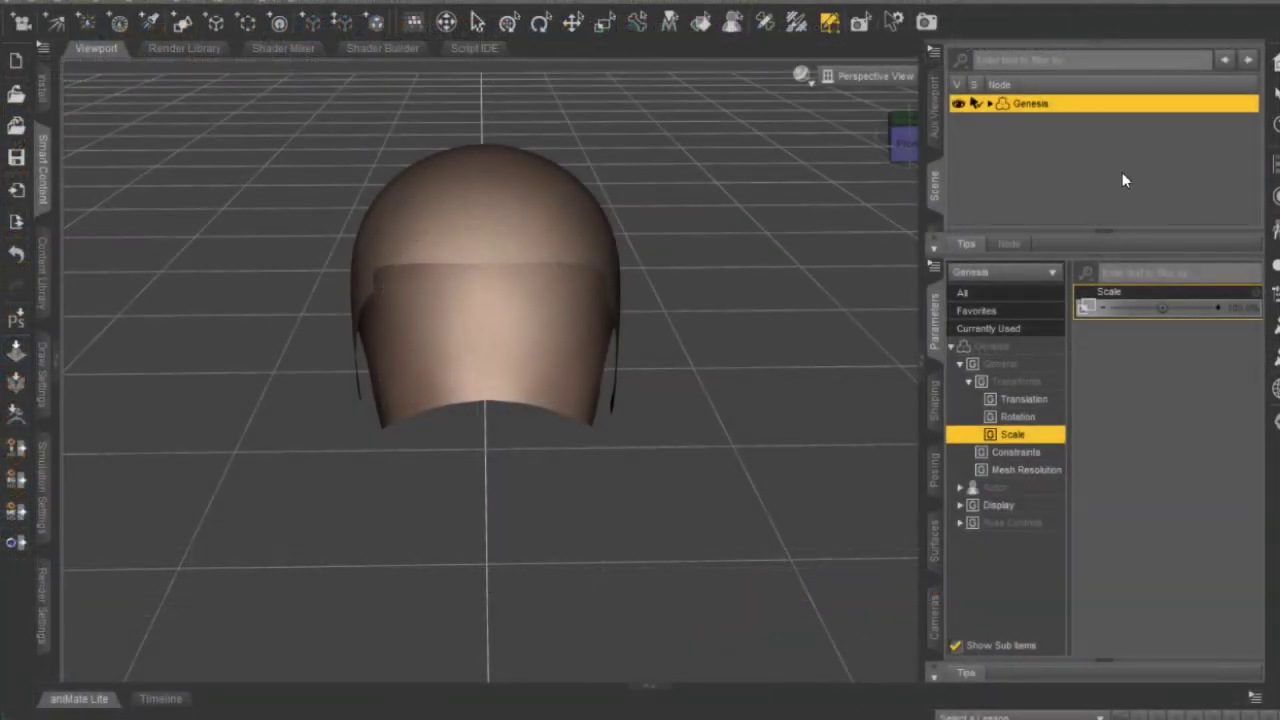
In DAZ Studio, hide the original Genesis cap and import Genesis Female Hair Cap.obj using the DAZ Studio (1 unit = 1cm) preset
{"action": "left_click", "coordinate": [958, 104]}
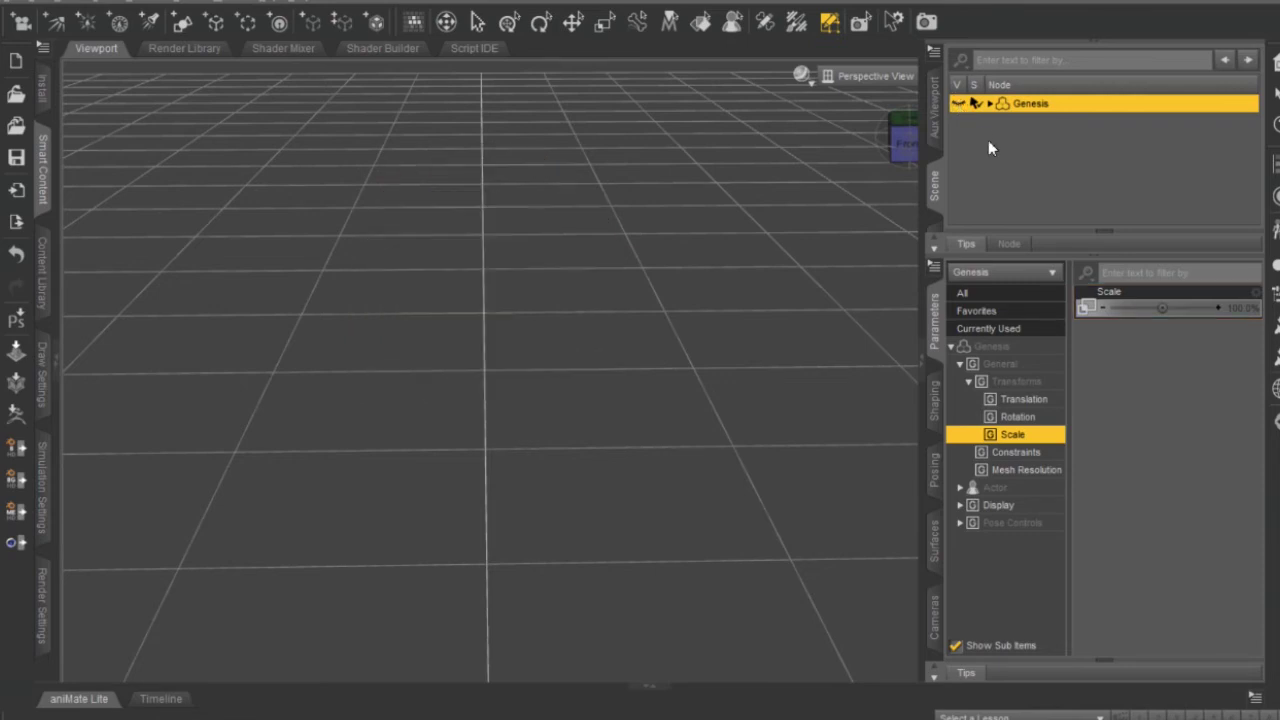
{"action": "left_click", "coordinate": [988, 140]}
{"action": "left_click", "coordinate": [14, 2]}
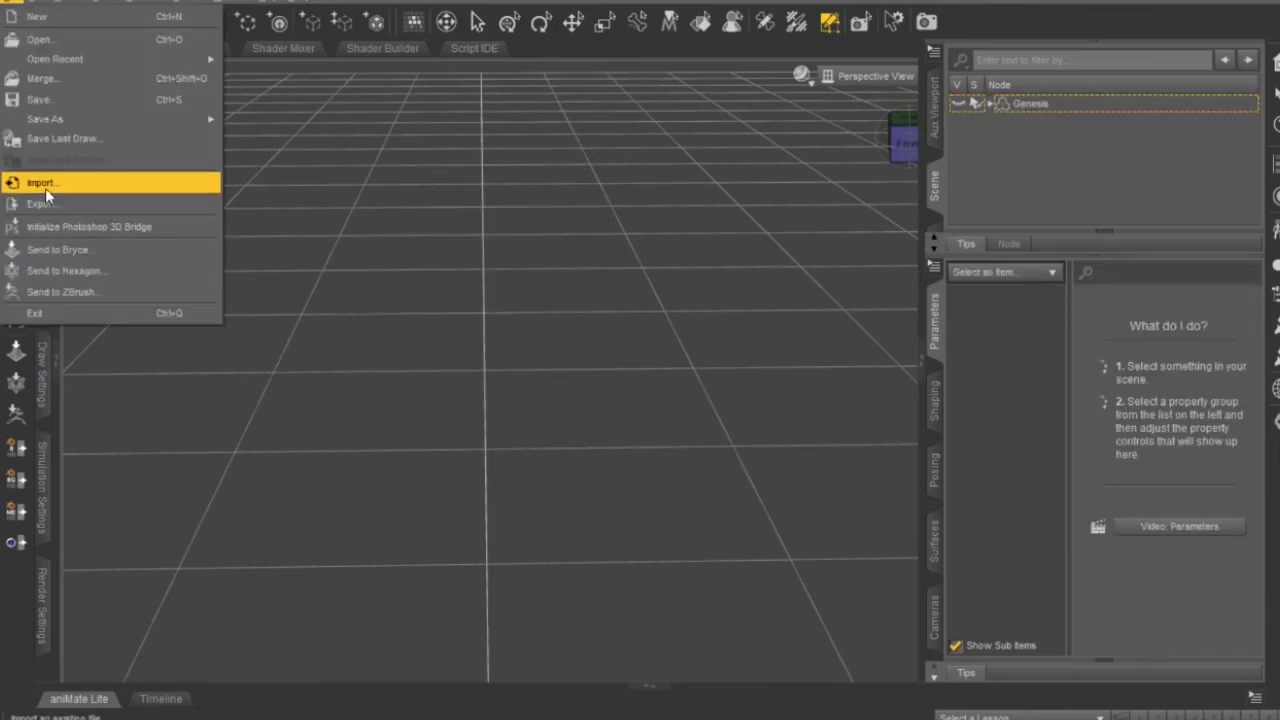
{"action": "left_click", "coordinate": [45, 183]}
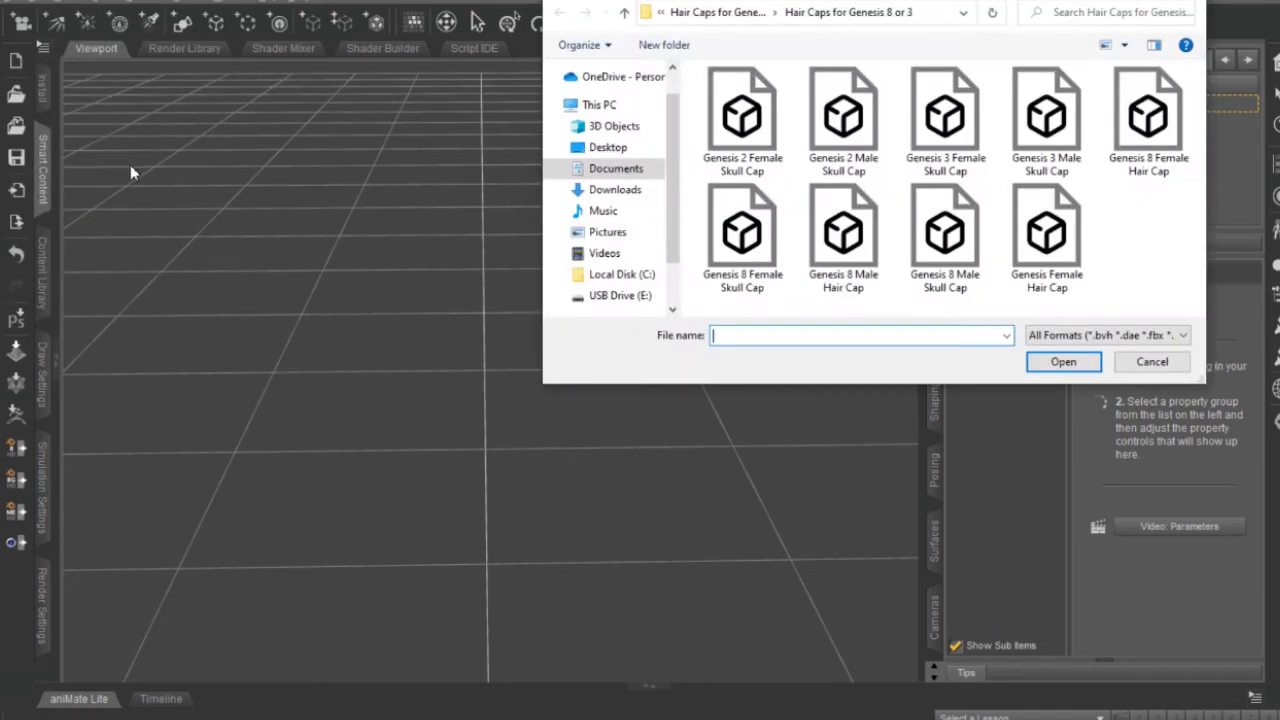
{"action": "left_click", "coordinate": [1046, 235]}
{"action": "left_click", "coordinate": [1050, 362]}
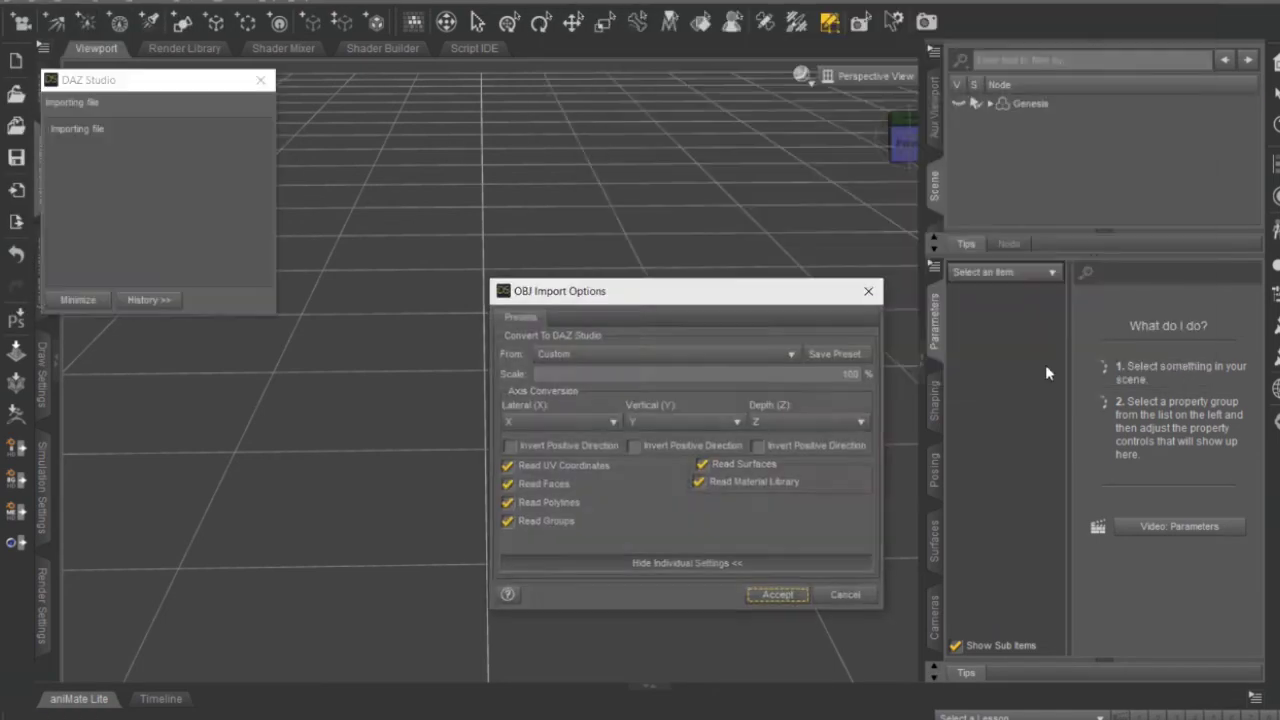
{"action": "left_click", "coordinate": [578, 358]}
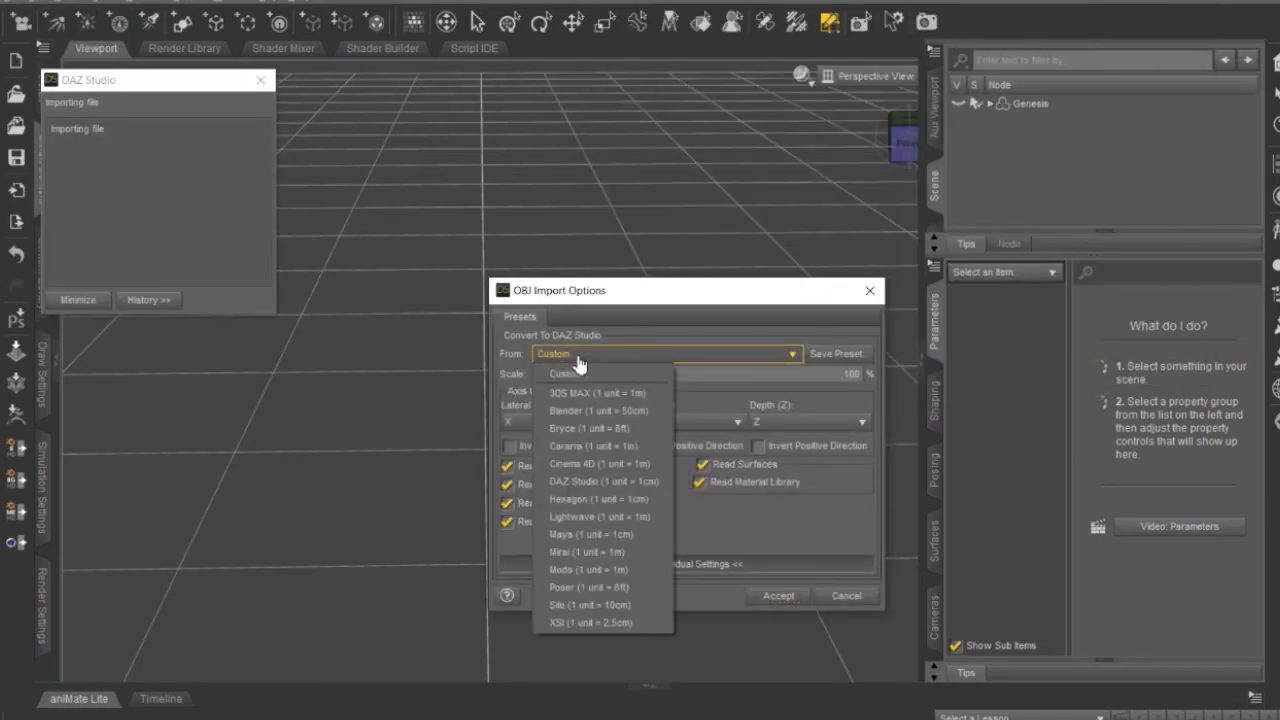
{"action": "left_click", "coordinate": [574, 482]}
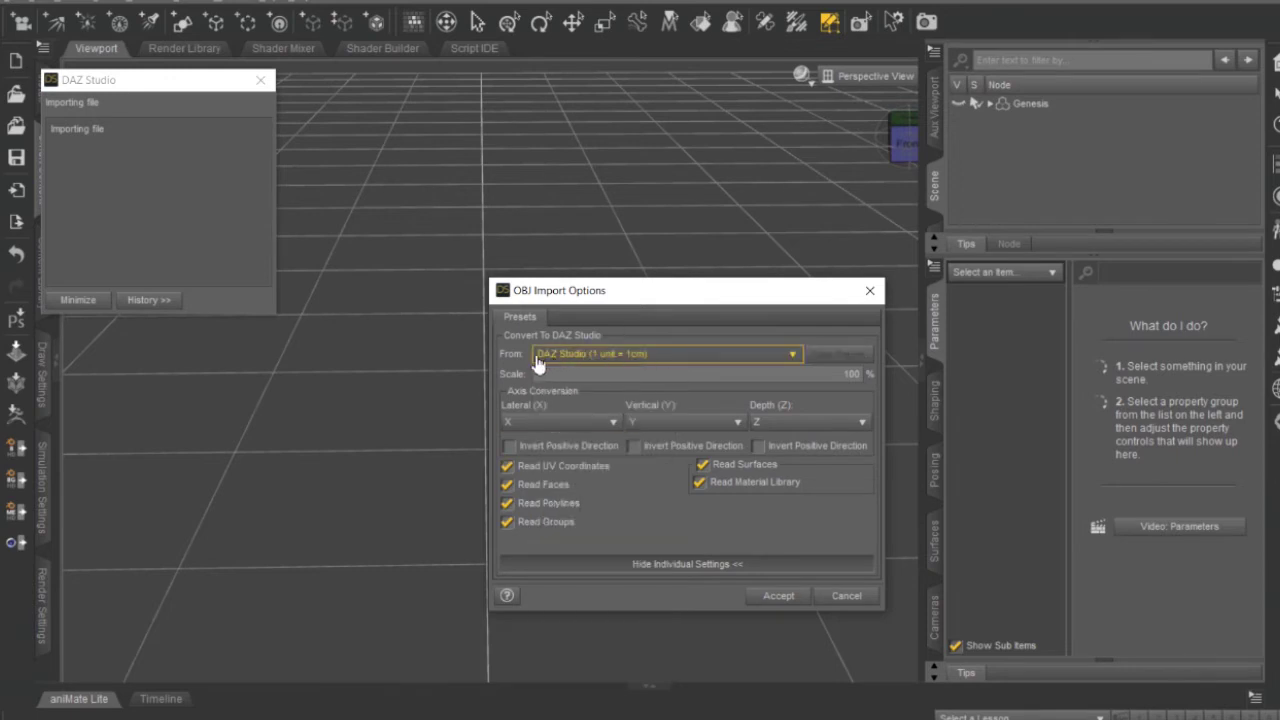
{"action": "left_click", "coordinate": [776, 596]}
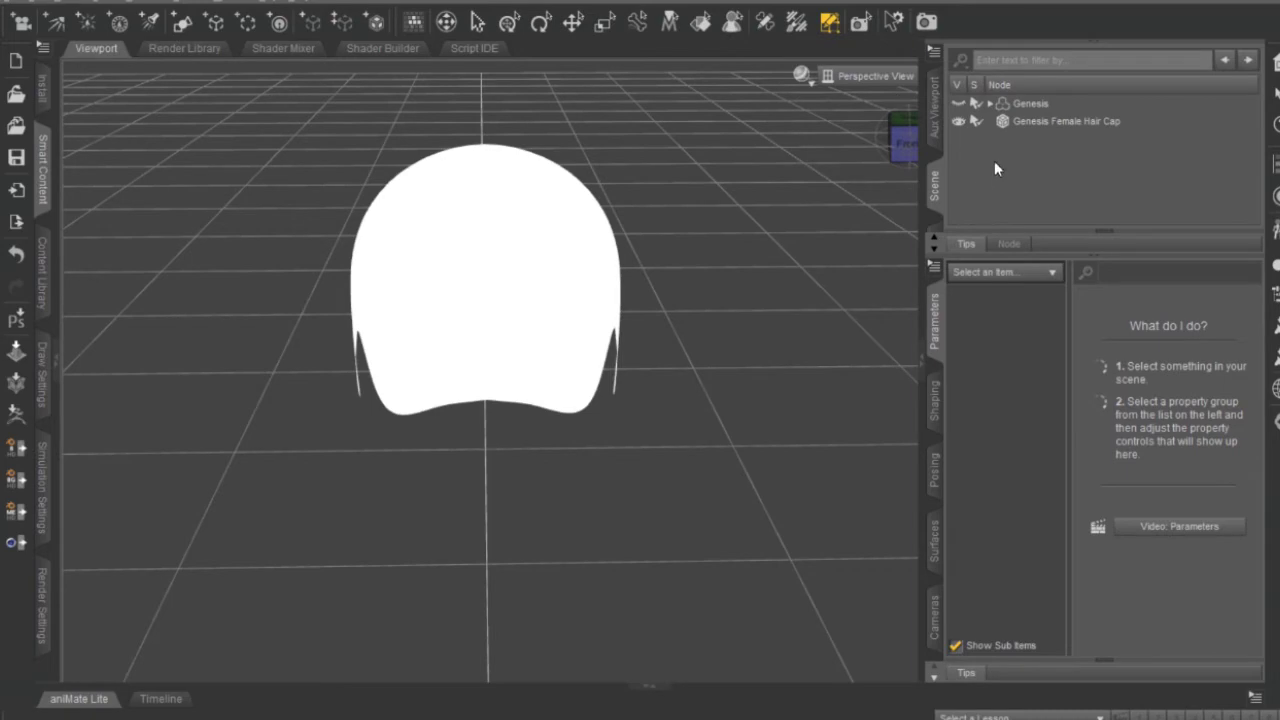
Load the Basic Female Genesis figure into the scene and check how the imported hair cap sits on its head
{"action": "left_click_drag", "start_coordinate": [895, 150], "coordinate": [966, 118]}
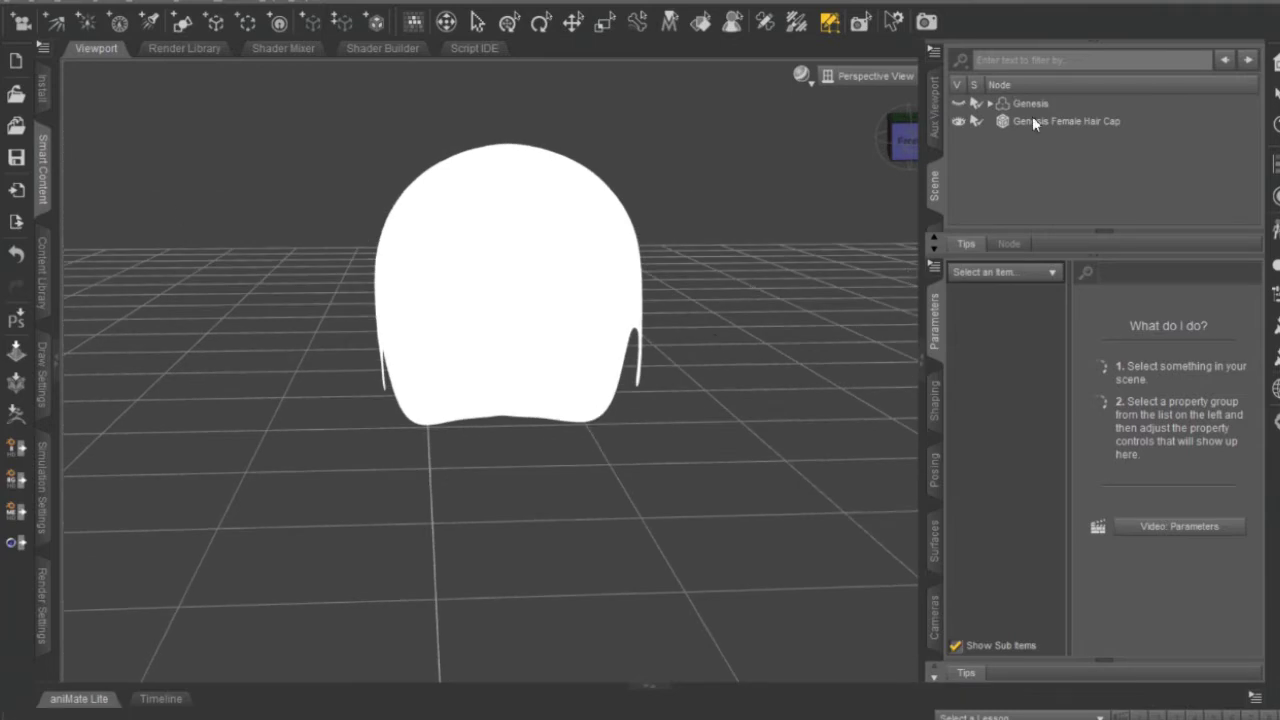
{"action": "left_click", "coordinate": [44, 258]}
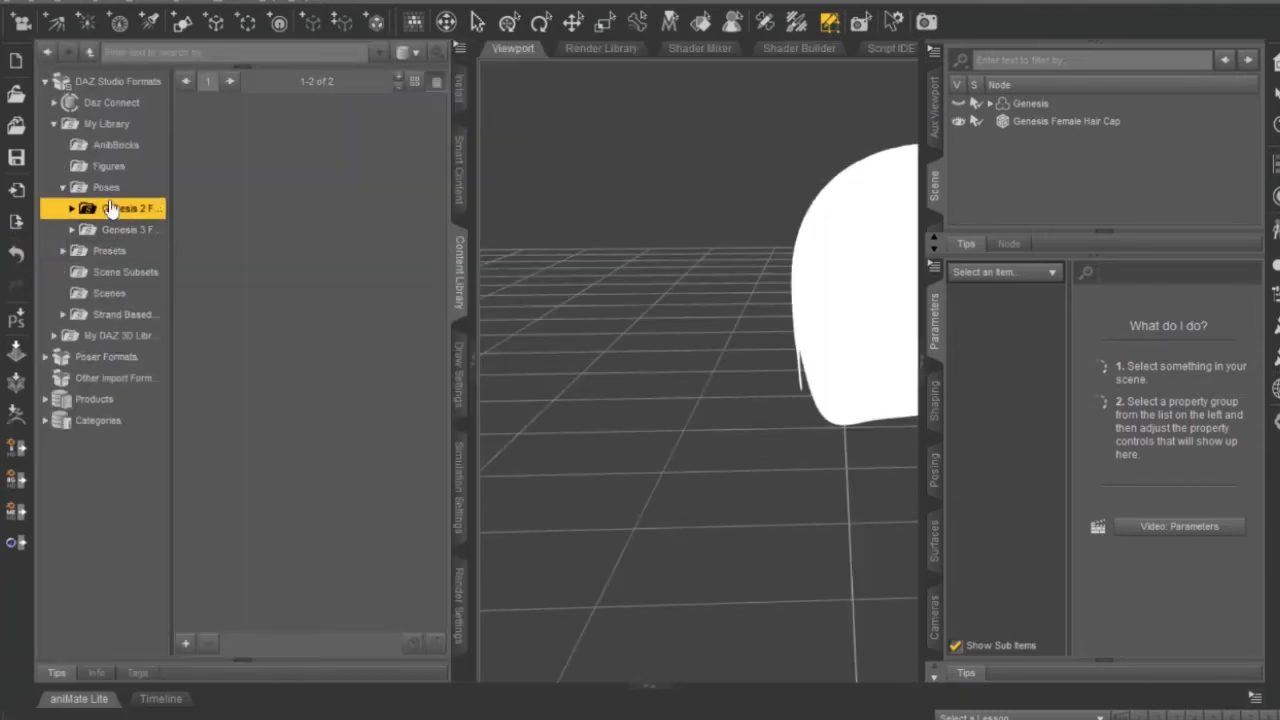
{"action": "left_click", "coordinate": [459, 165]}
{"action": "double_click", "coordinate": [380, 185]}
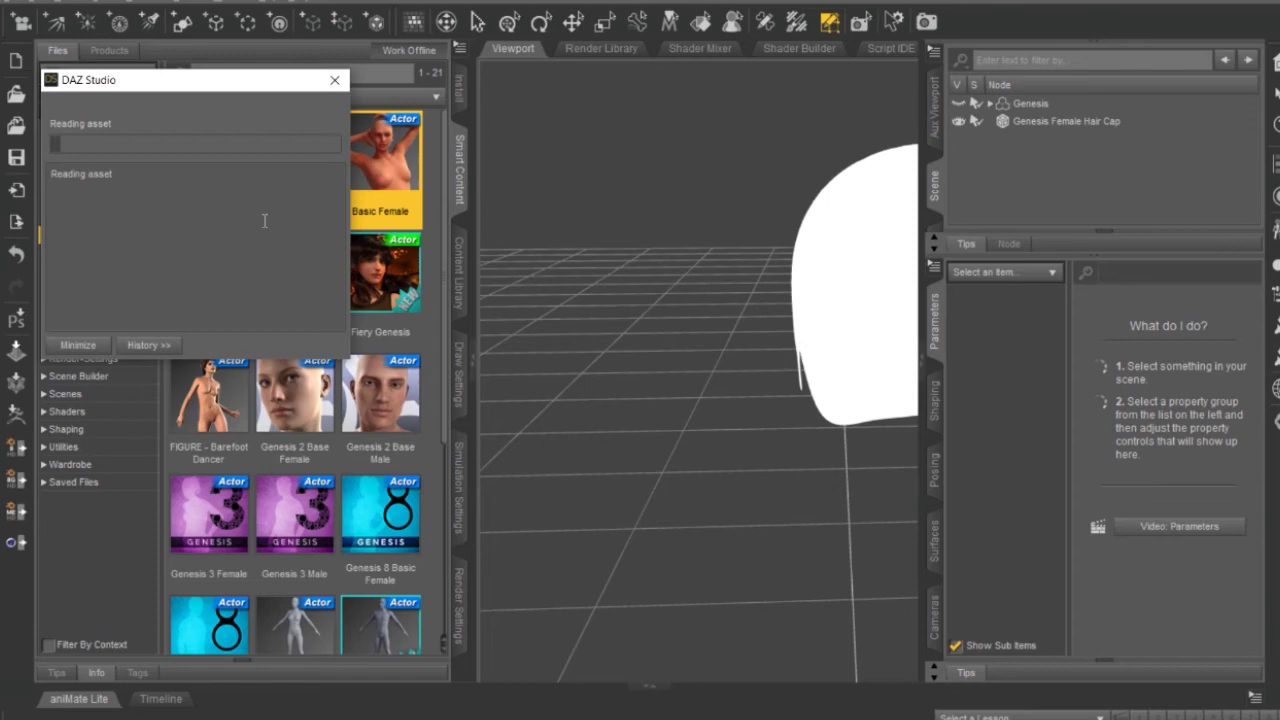
{"action": "left_click", "coordinate": [461, 165]}
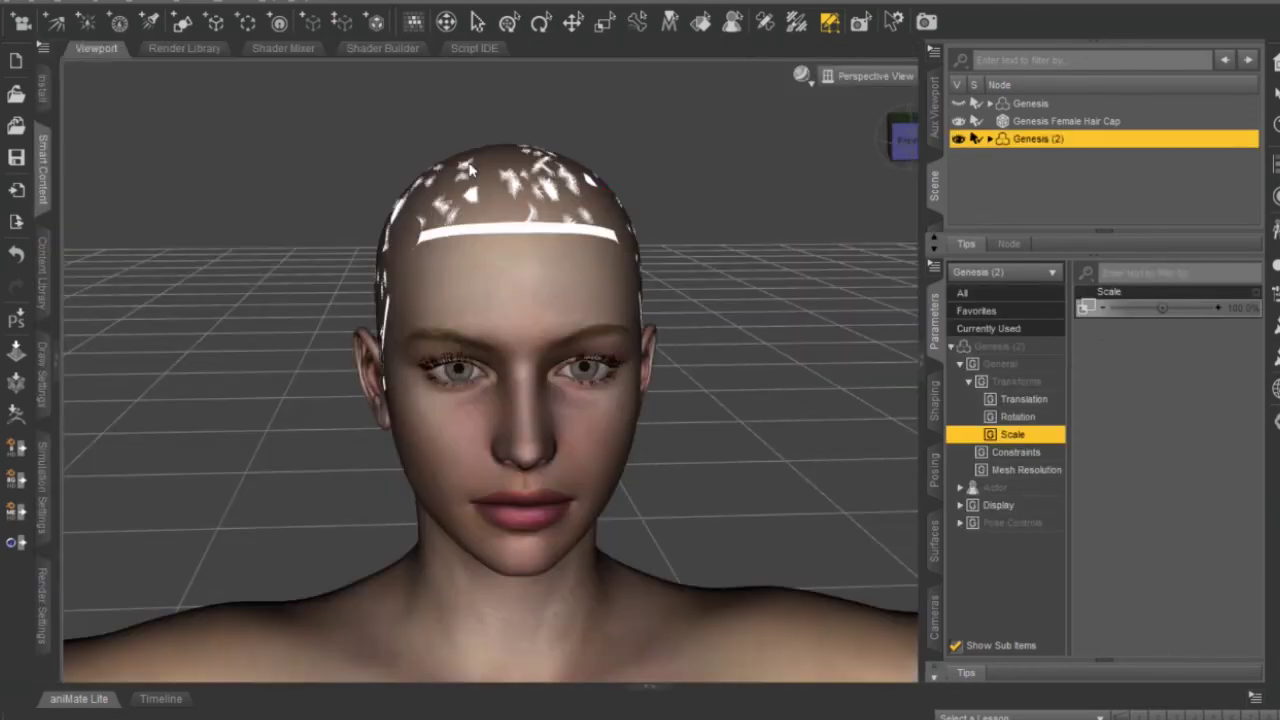
{"action": "mouse_move", "coordinate": [894, 140]}
{"action": "left_mouse_down"}
{"action": "mouse_move", "coordinate": [985, 138]}
{"action": "mouse_move", "coordinate": [895, 152]}
{"action": "left_mouse_up"}
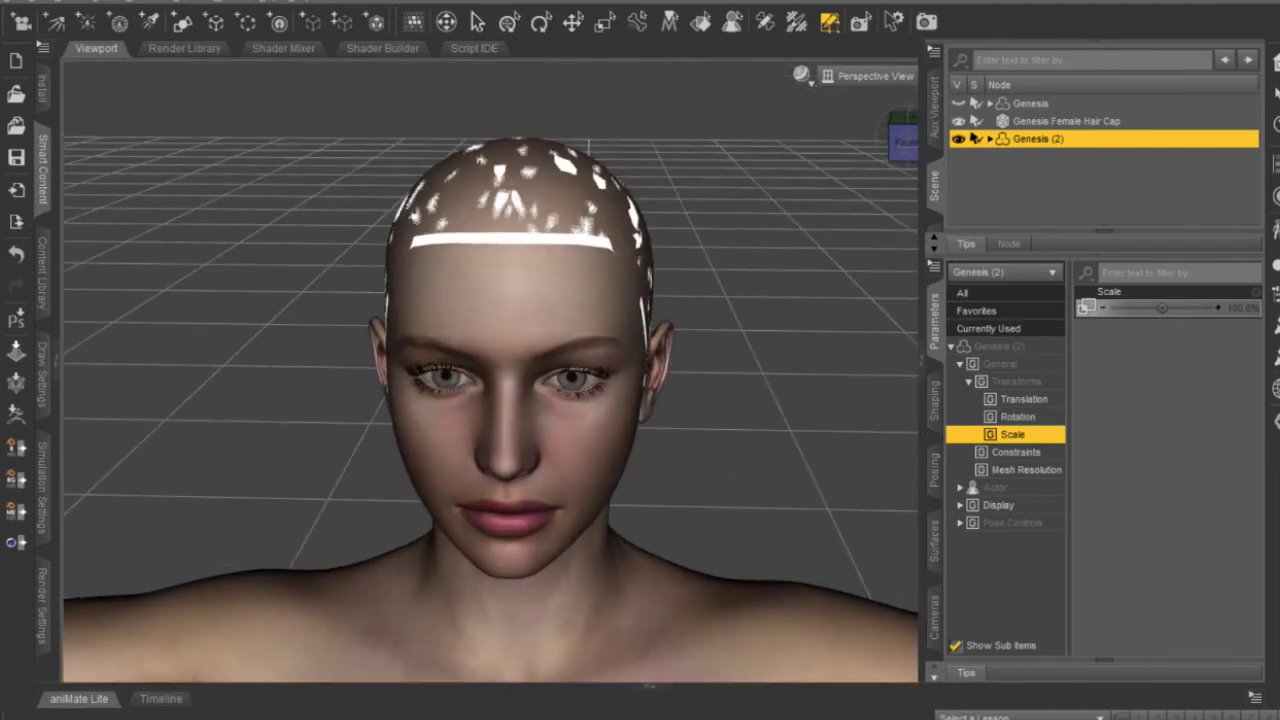
Fit the Genesis Female Hair Cap over the head by setting its overall Scale to 102% and Z Translate to -0.31
{"action": "left_click", "coordinate": [1032, 121]}
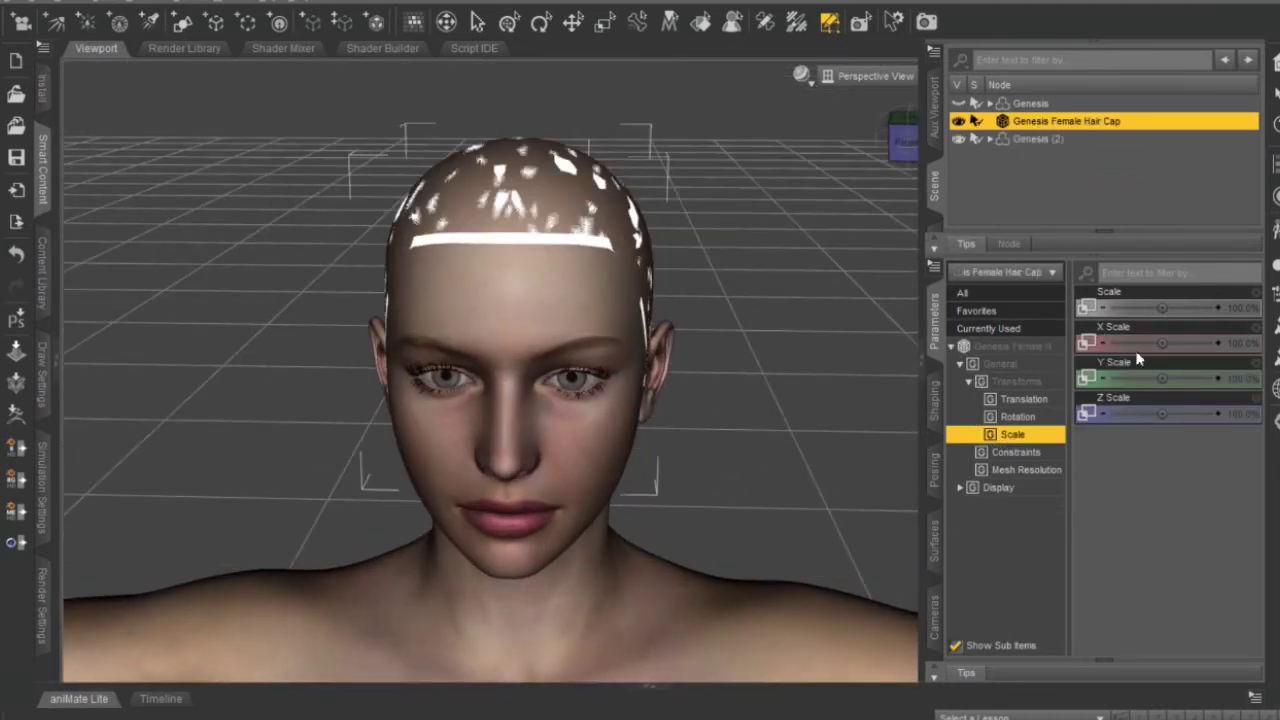
{"action": "left_click", "coordinate": [1240, 310]}
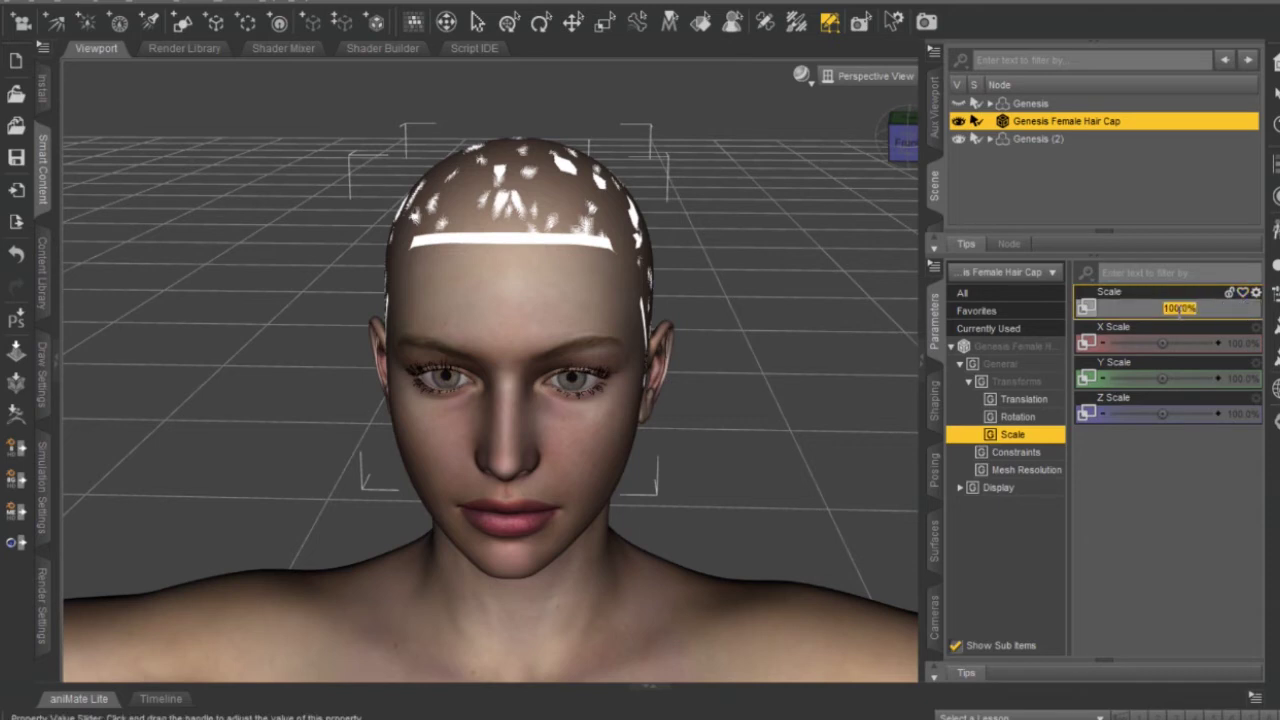
{"action": "type", "text": "100"}
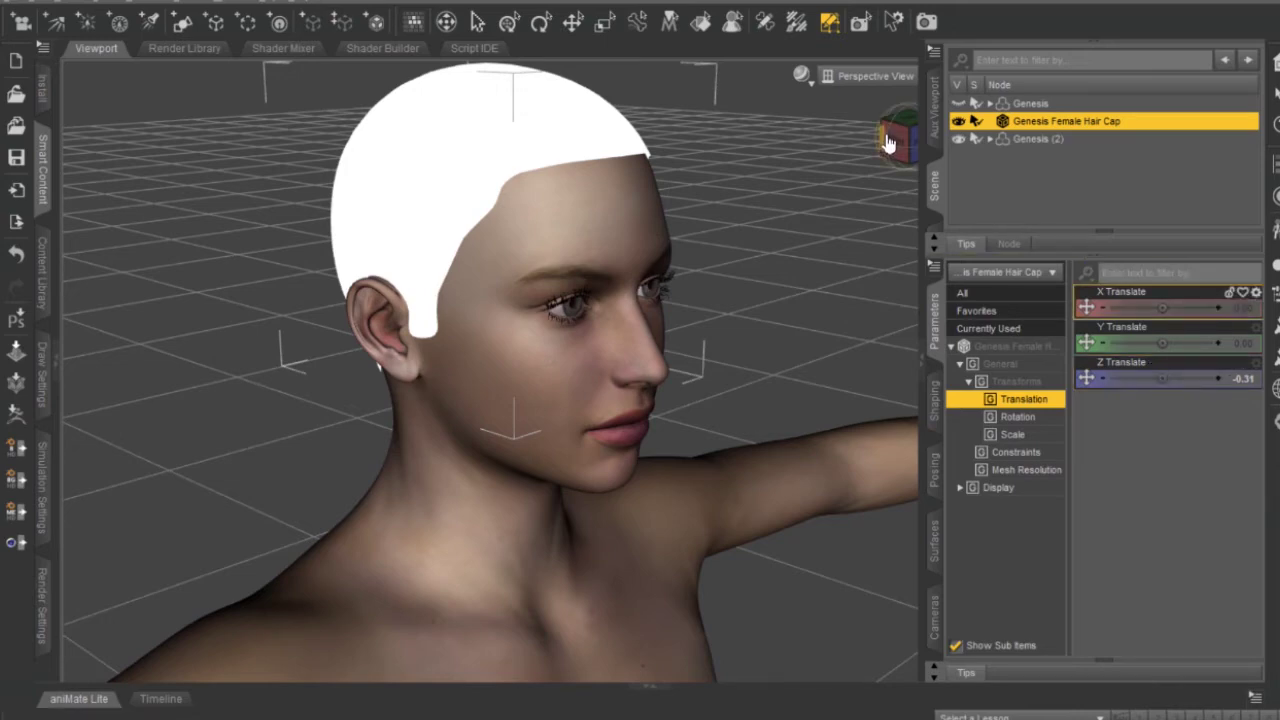
{"action": "left_click_drag", "start_coordinate": [888, 143], "coordinate": [840, 145]}
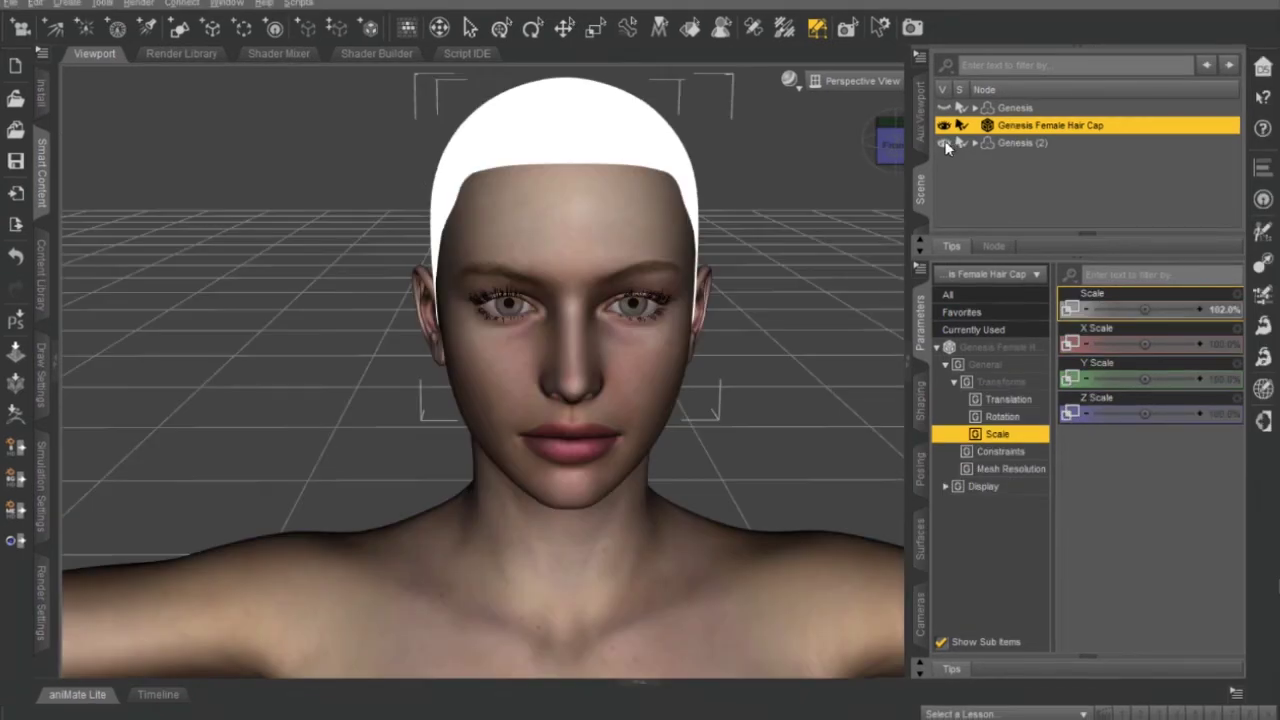
Hide the Genesis (2) figure and export the fitted cap over Genesis Female Hair Cap.obj with the DAZ Studio (1 unit = 1cm) preset
{"action": "left_click", "coordinate": [944, 143]}
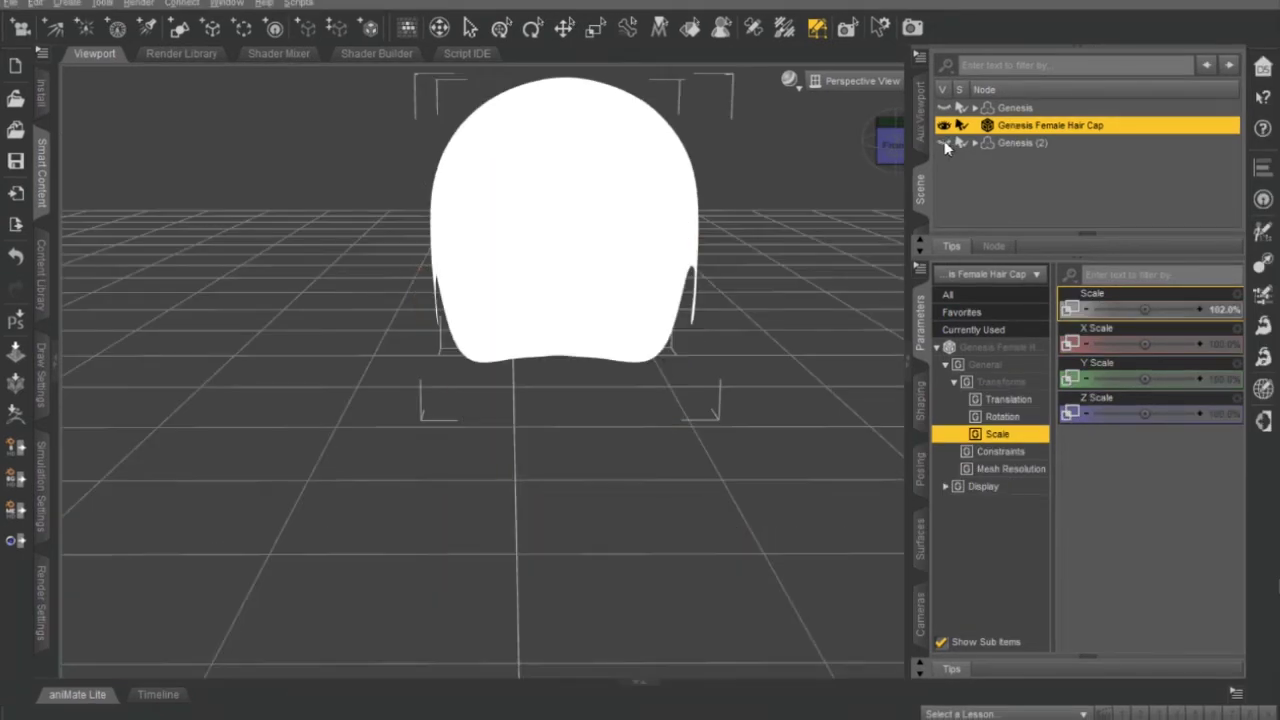
{"action": "left_click", "coordinate": [11, 3]}
{"action": "left_click", "coordinate": [40, 206]}
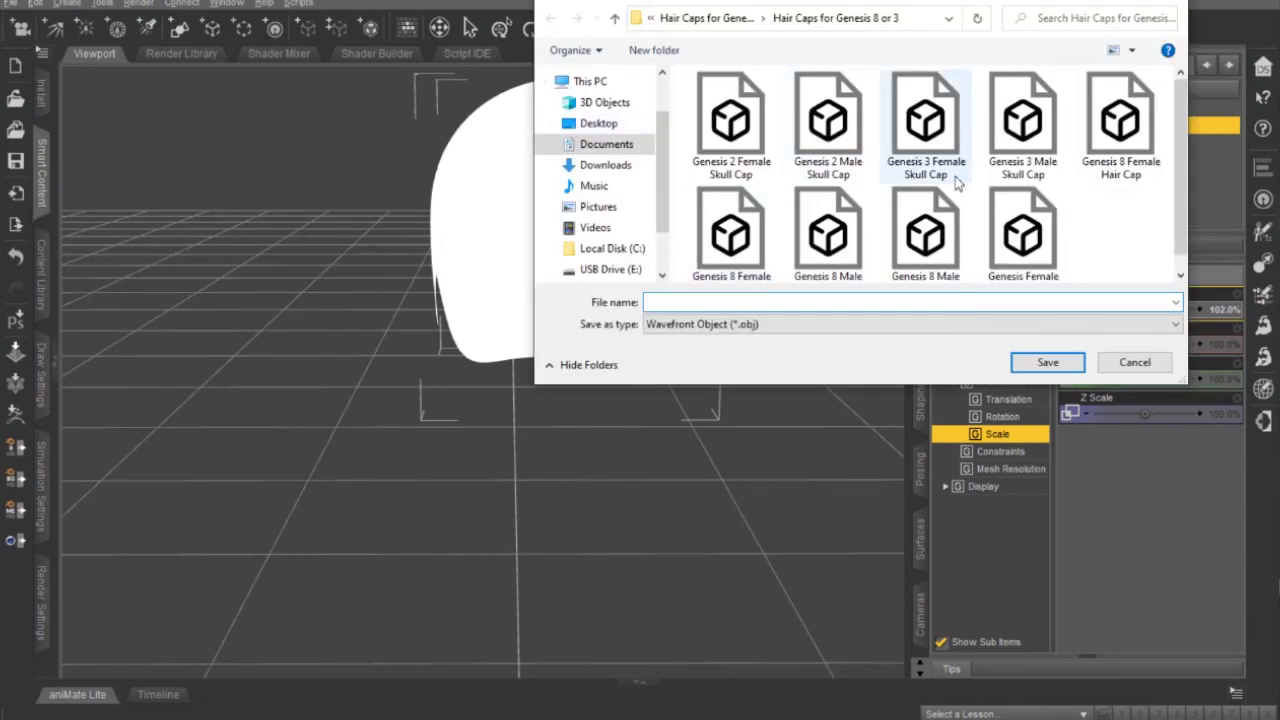
{"action": "scroll", "coordinate": [1020, 252], "scroll_direction": "down", "scroll_amount": 1}
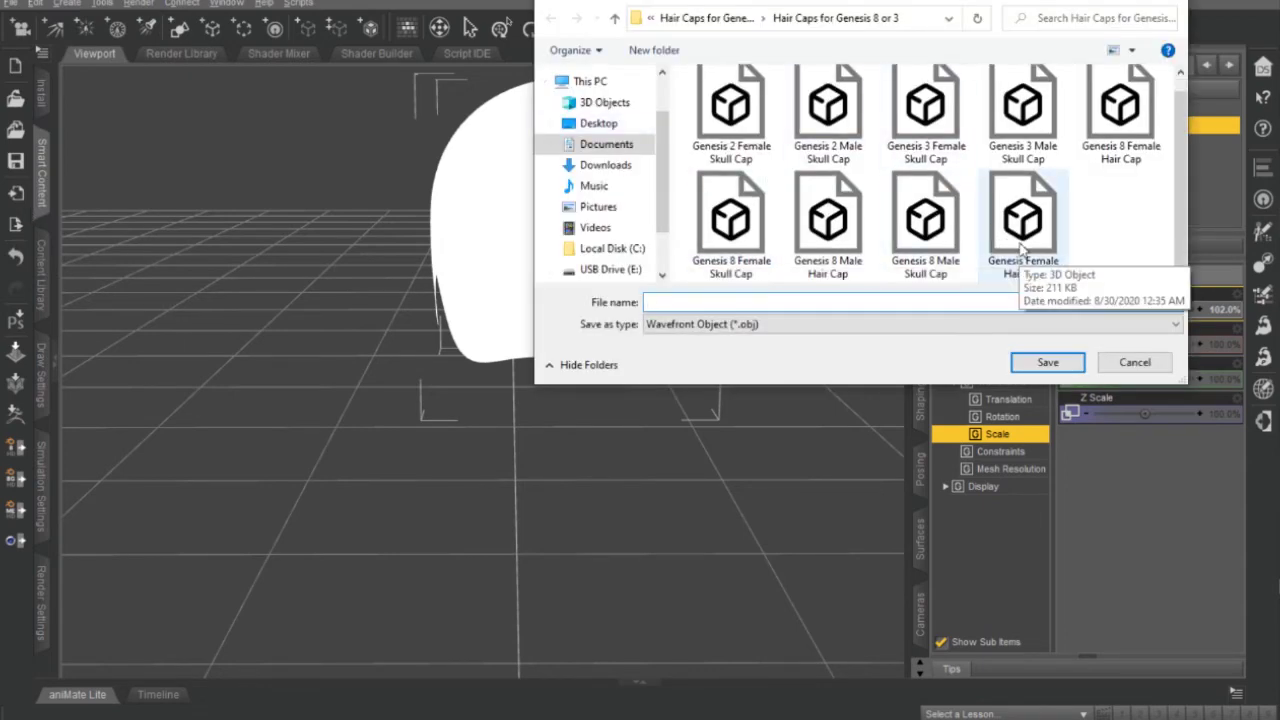
{"action": "left_click", "coordinate": [1020, 248]}
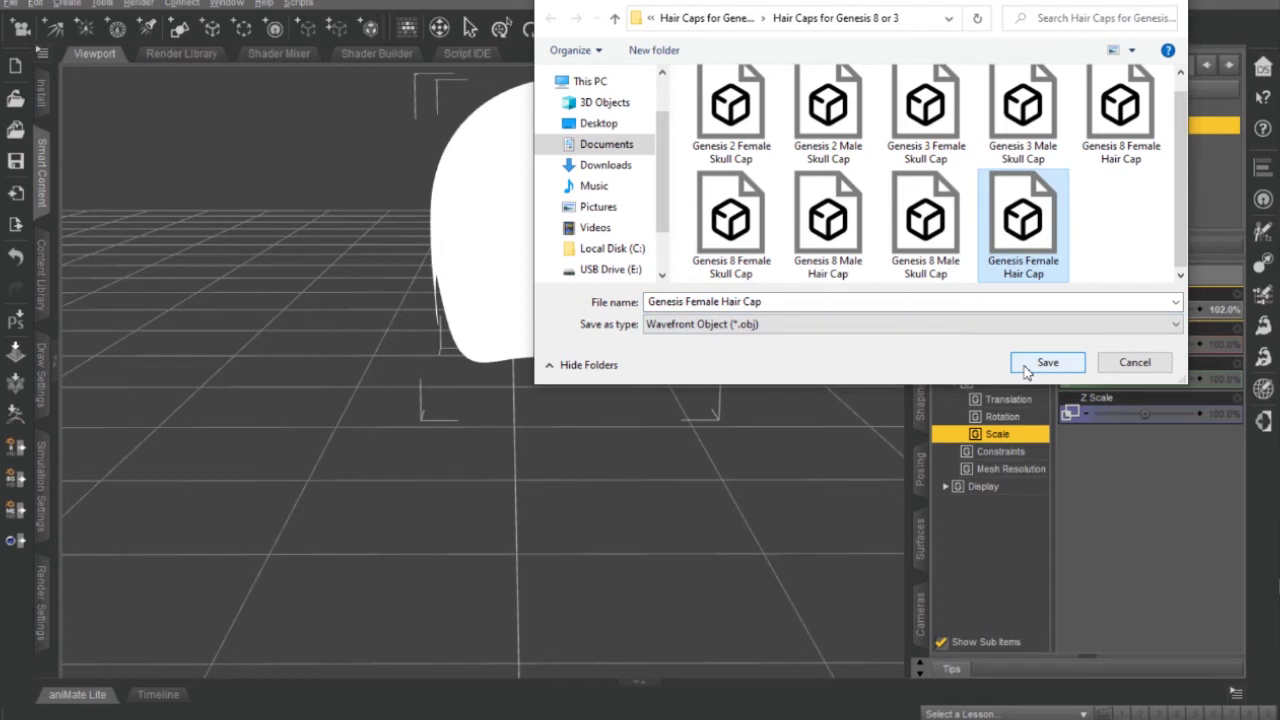
{"action": "left_click", "coordinate": [1045, 364]}
{"action": "left_click", "coordinate": [560, 362]}
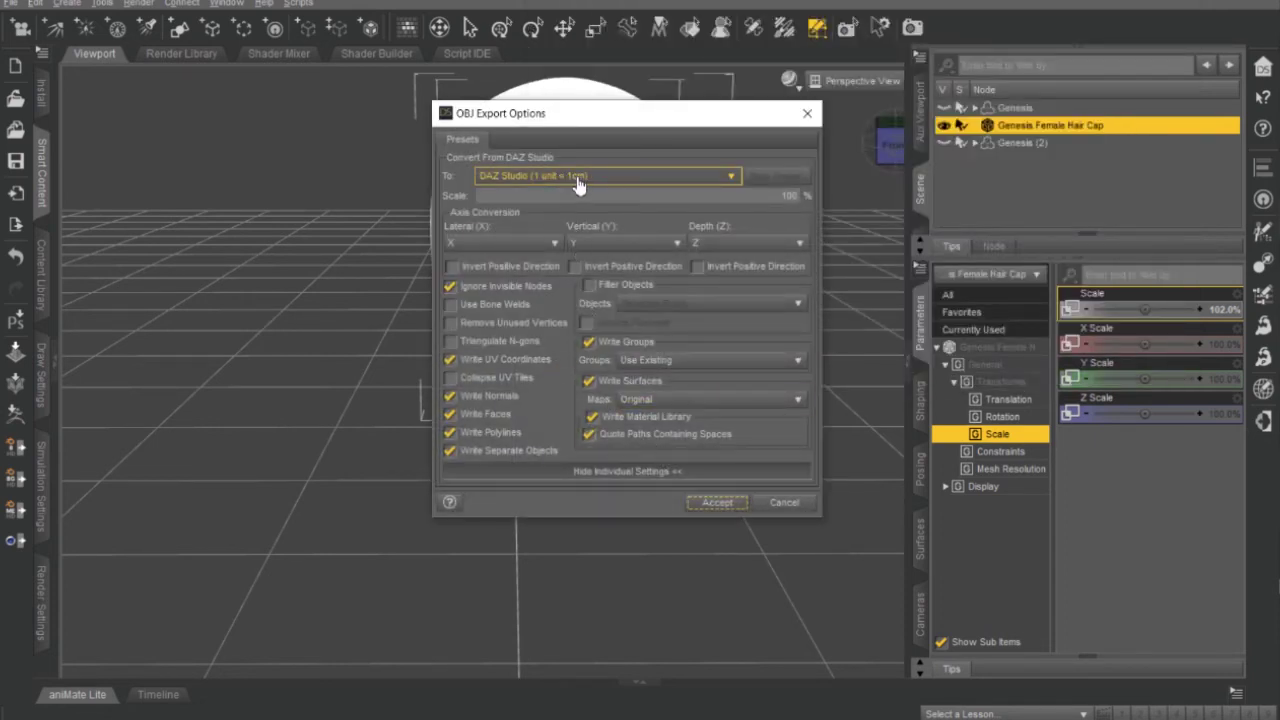
{"action": "left_click", "coordinate": [705, 502]}
Import the re-exported Genesis Female Hair Cap OBJ using the DAZ Studio (1 unit = 1cm) preset
{"action": "left_click", "coordinate": [10, 3]}
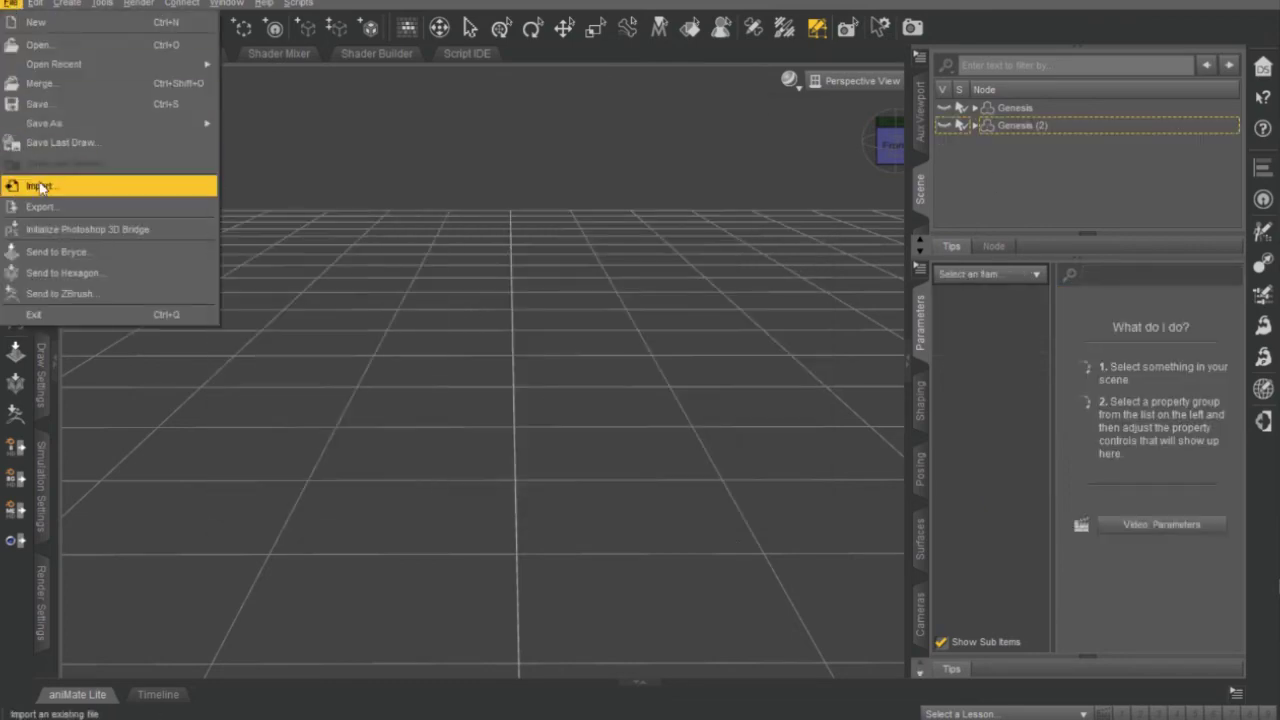
{"action": "left_click", "coordinate": [34, 180]}
{"action": "left_click", "coordinate": [1030, 240]}
{"action": "left_click", "coordinate": [1046, 362]}
{"action": "left_click", "coordinate": [596, 355]}
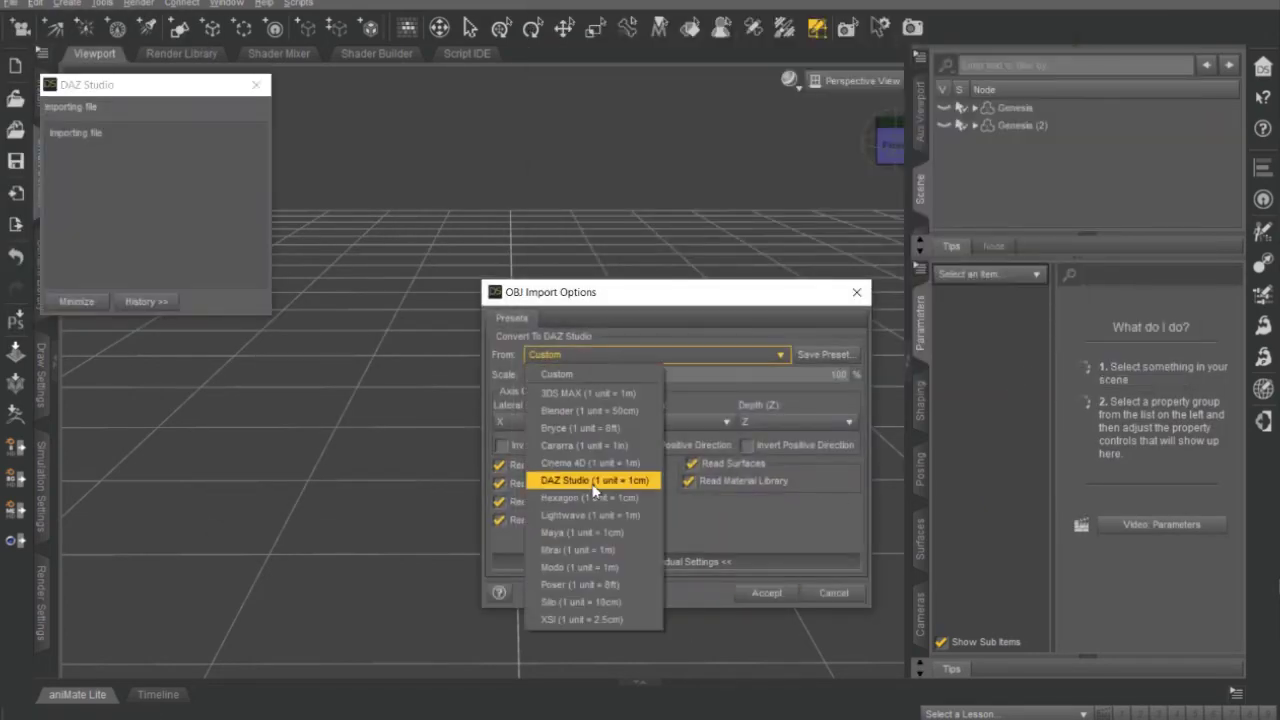
{"action": "left_click", "coordinate": [595, 486]}
{"action": "left_click", "coordinate": [757, 593]}
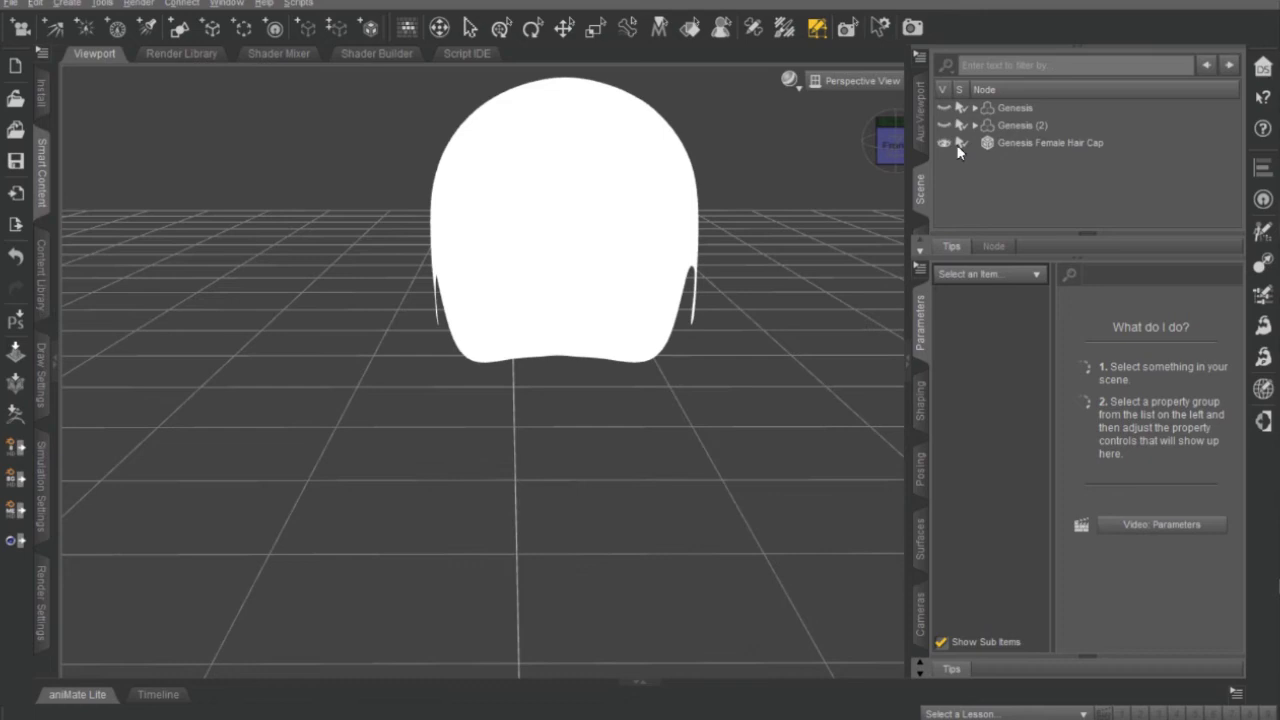
Show the Genesis (2) figure to examine how the reimported hair cap fits its head, and hide the figure again
{"action": "left_click", "coordinate": [942, 125]}
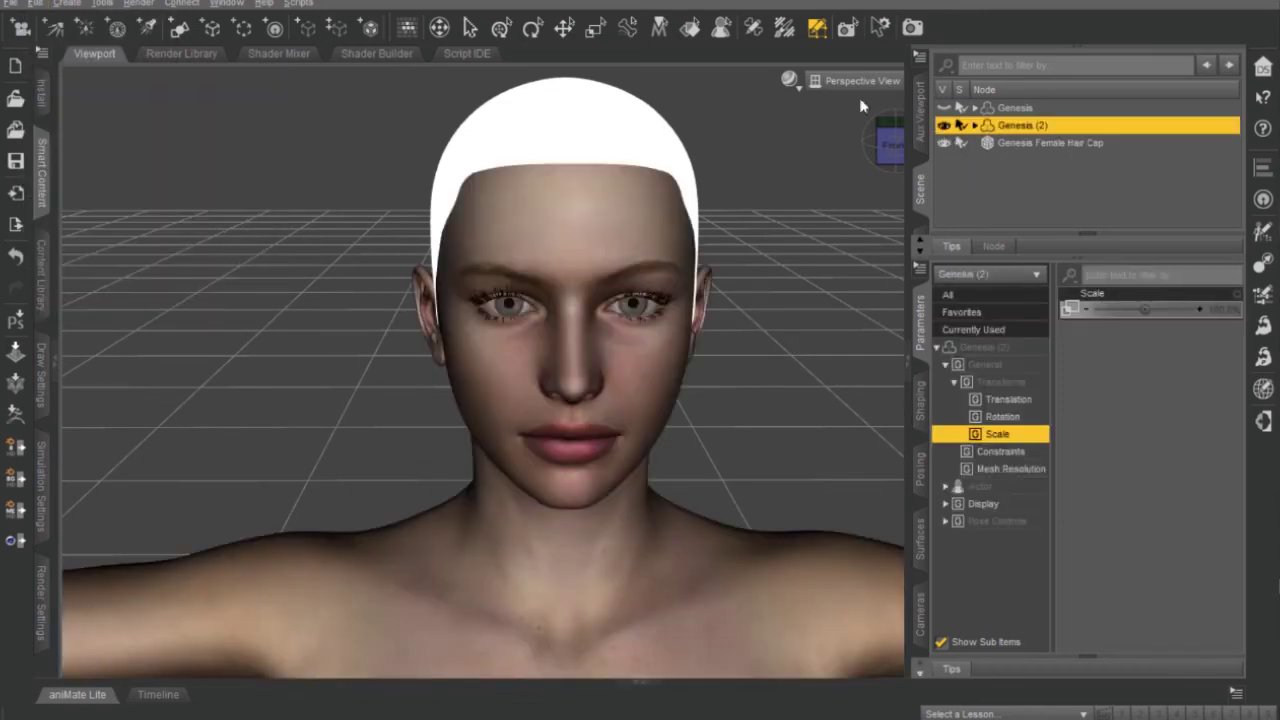
{"action": "left_click_drag", "start_coordinate": [884, 141], "coordinate": [862, 125]}
{"action": "left_click", "coordinate": [887, 140]}
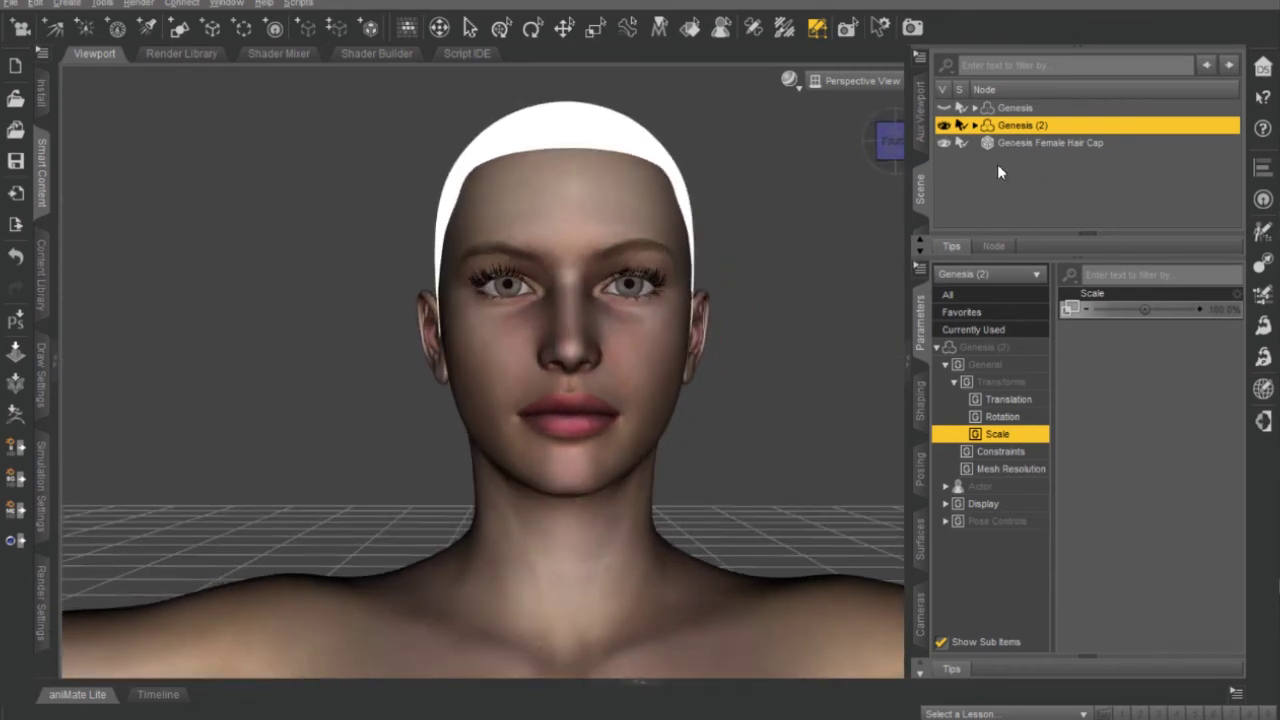
{"action": "left_click_drag", "start_coordinate": [998, 165], "coordinate": [985, 126]}
{"action": "left_click", "coordinate": [970, 198]}
{"action": "left_click", "coordinate": [35, 3]}
{"action": "left_click", "coordinate": [1038, 186]}
{"action": "left_click", "coordinate": [944, 126]}
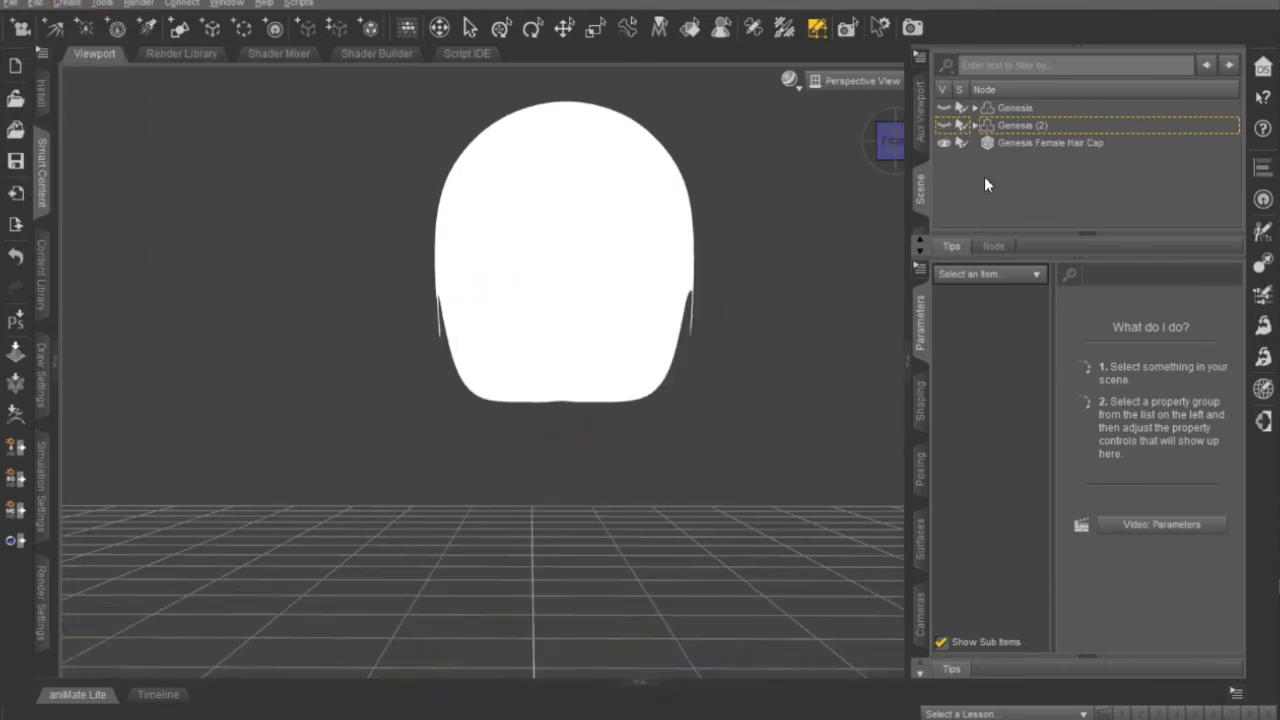
Export the hair cap as Genesis Female Skull Cap in Wavefront Object format with the DAZ Studio (1 unit = 1cm) preset
{"action": "left_click", "coordinate": [1040, 143]}
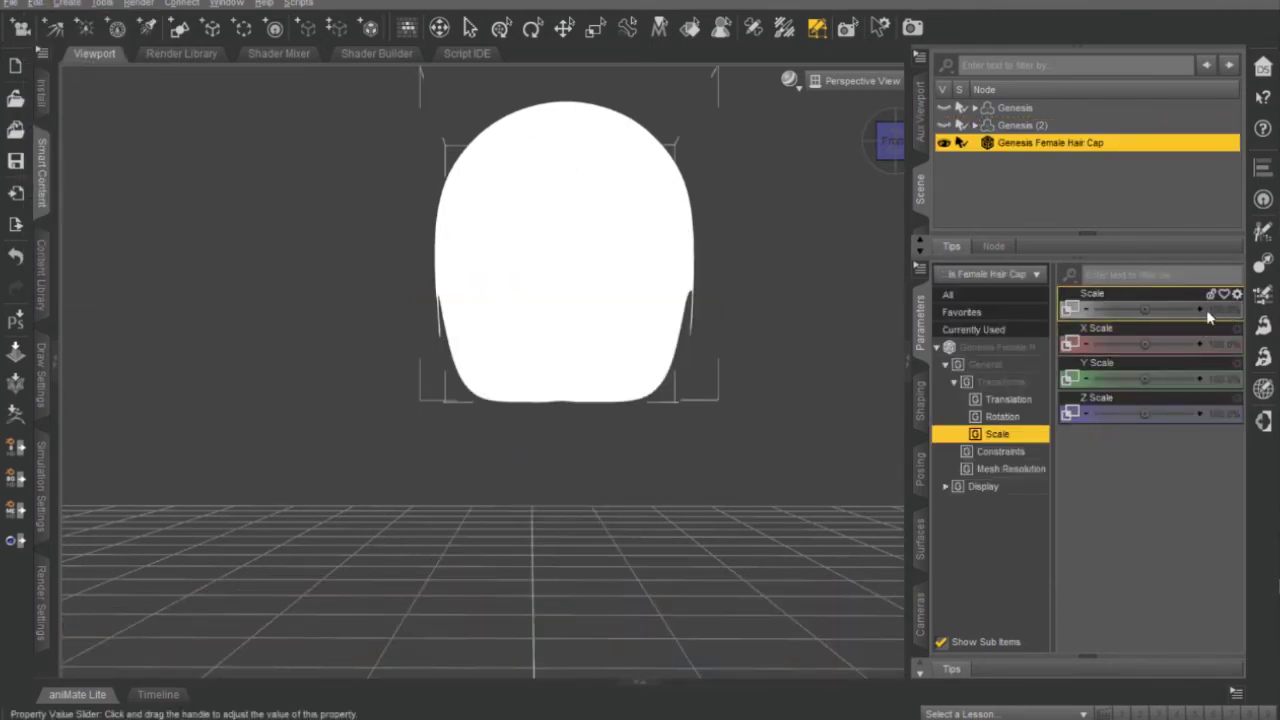
{"action": "left_click", "coordinate": [10, 3]}
{"action": "left_click", "coordinate": [38, 204]}
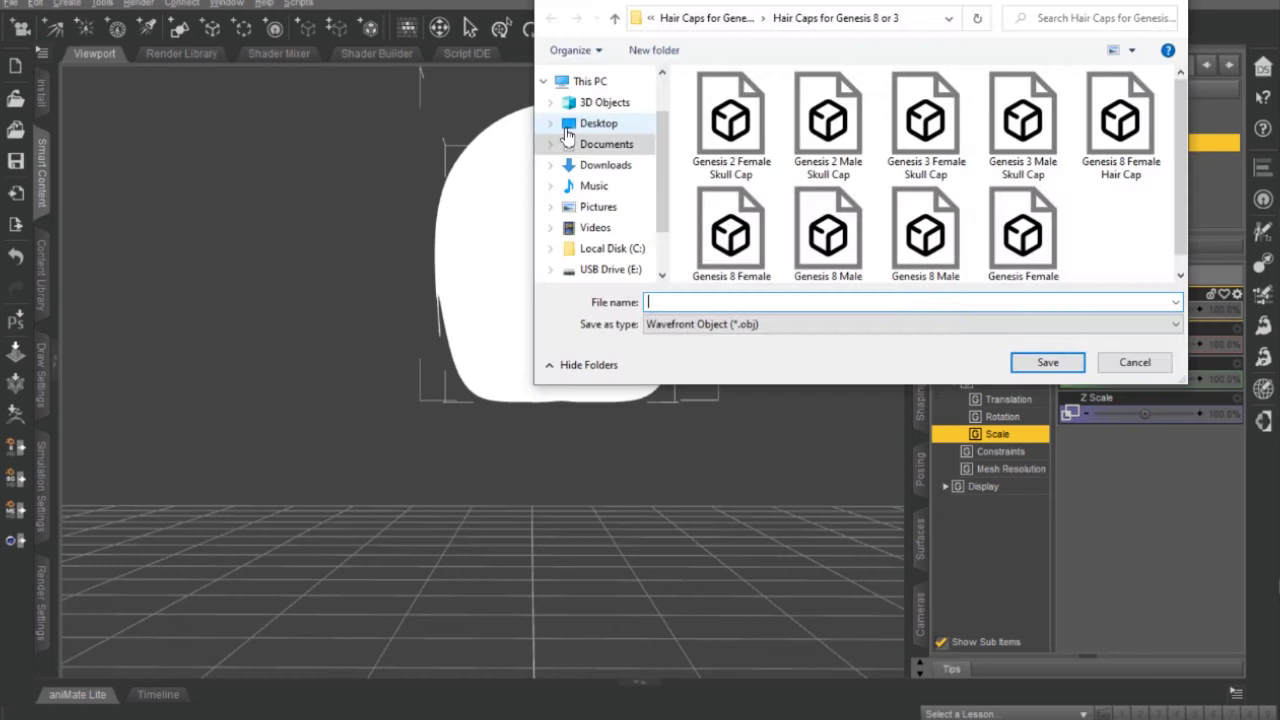
{"action": "left_click", "coordinate": [1022, 230]}
{"action": "double_click", "coordinate": [731, 301]}
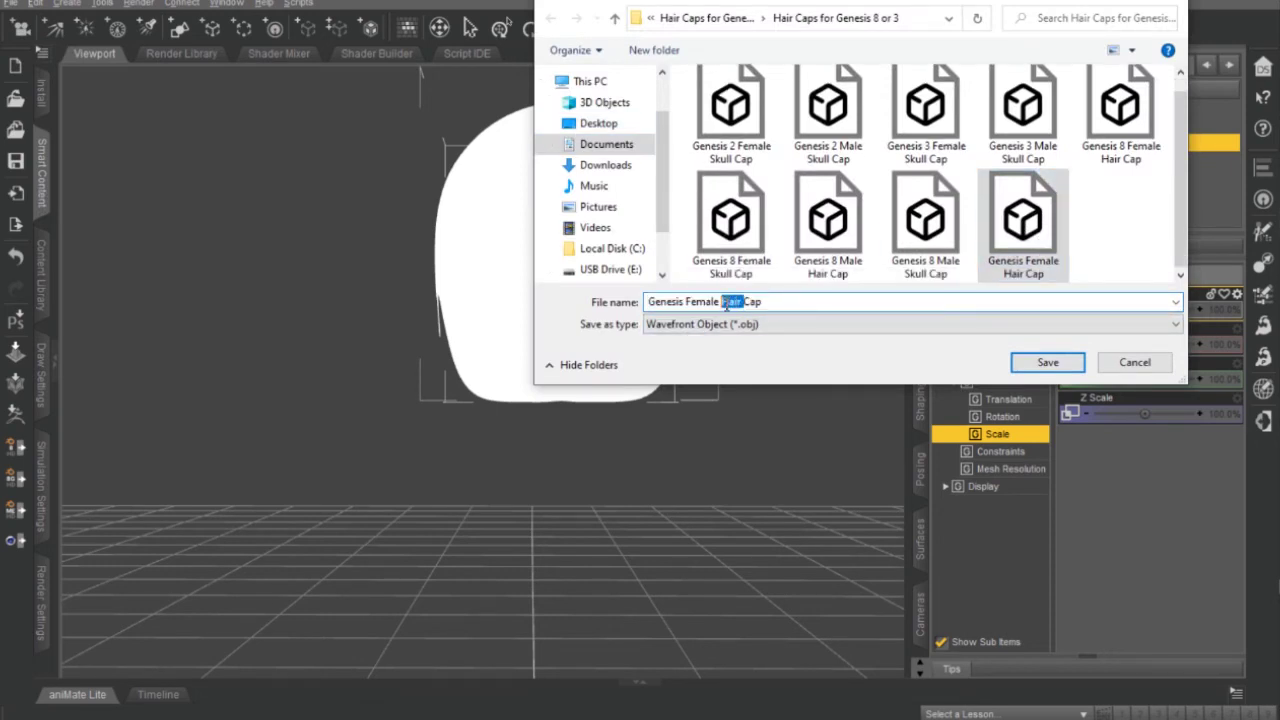
{"action": "type", "text": "S"}
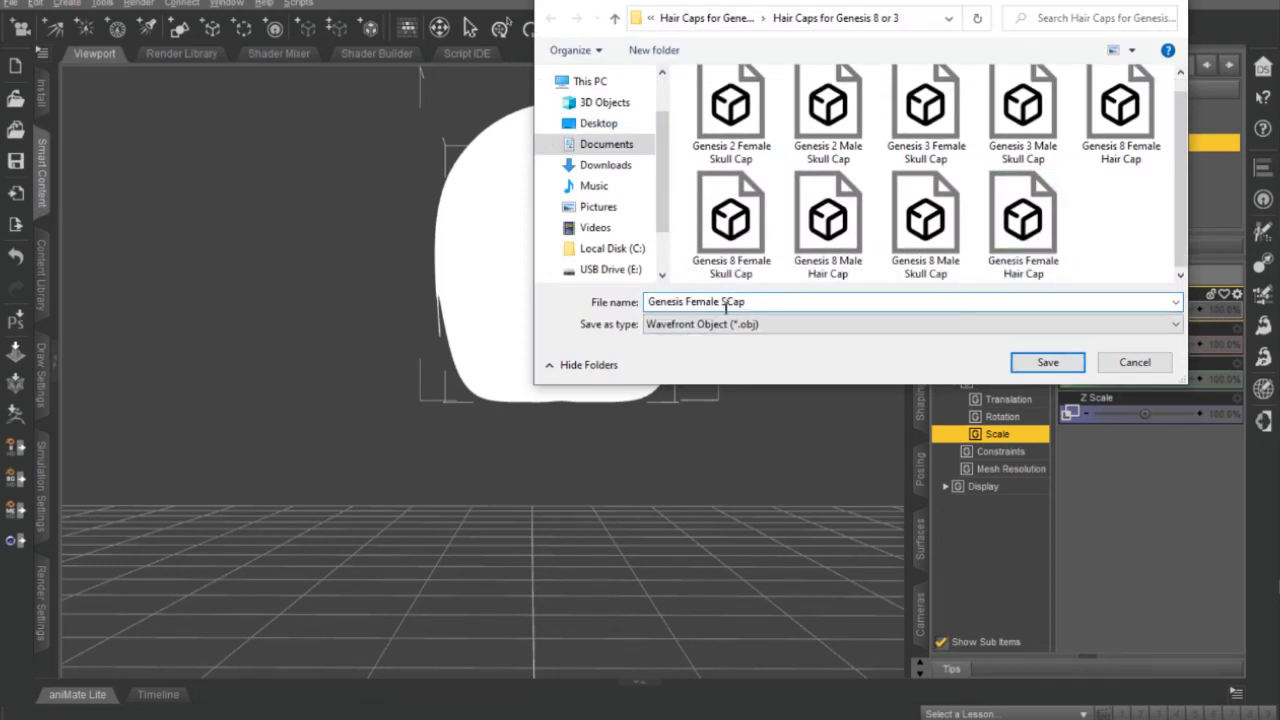
{"action": "type", "text": "kull"}
{"action": "left_click", "coordinate": [1047, 362]}
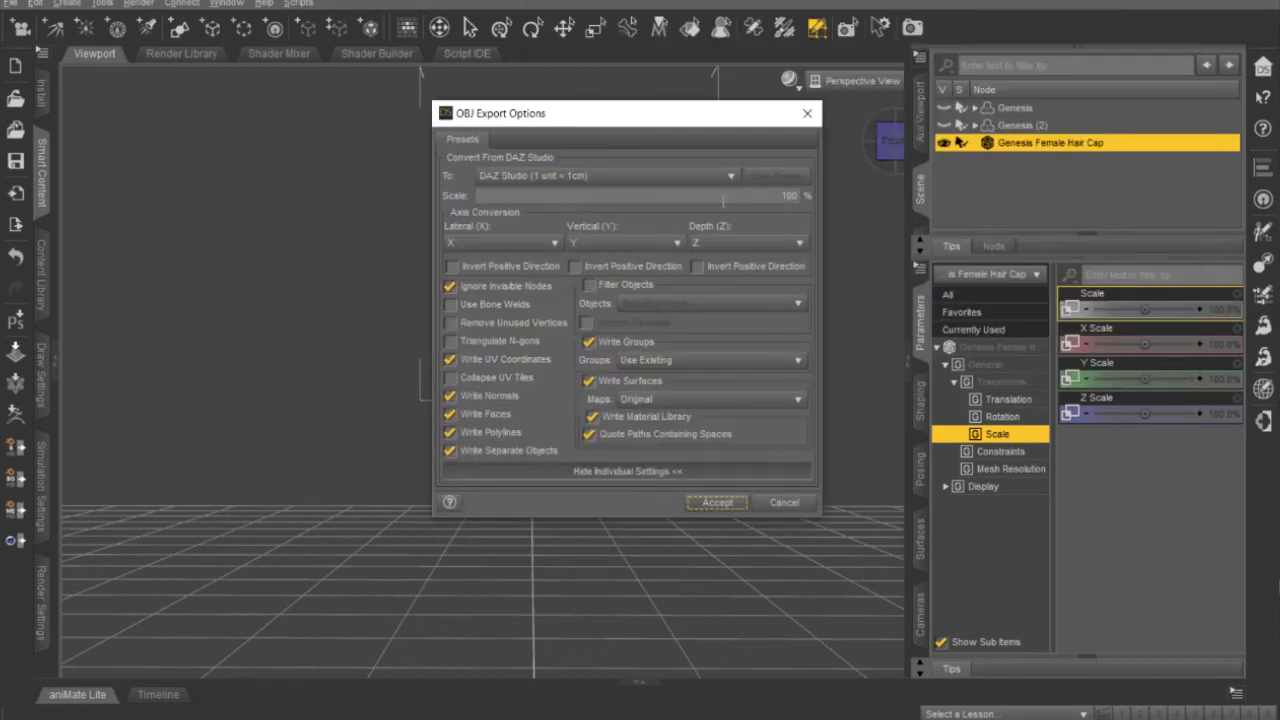
{"action": "left_click", "coordinate": [718, 506]}
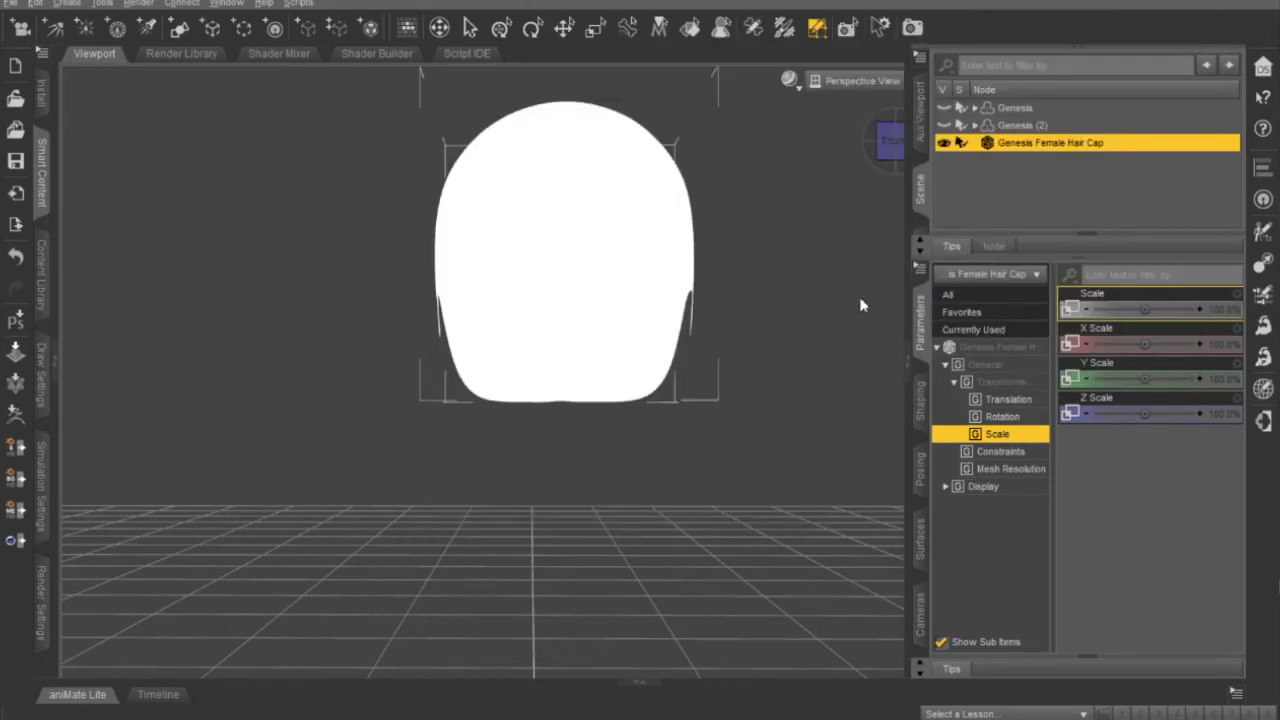
Clear the scene and load the Genesis 8 Basic Female figure
{"action": "left_click", "coordinate": [1022, 146], "text": "ctrl"}
{"action": "key", "text": "ctrl+a"}
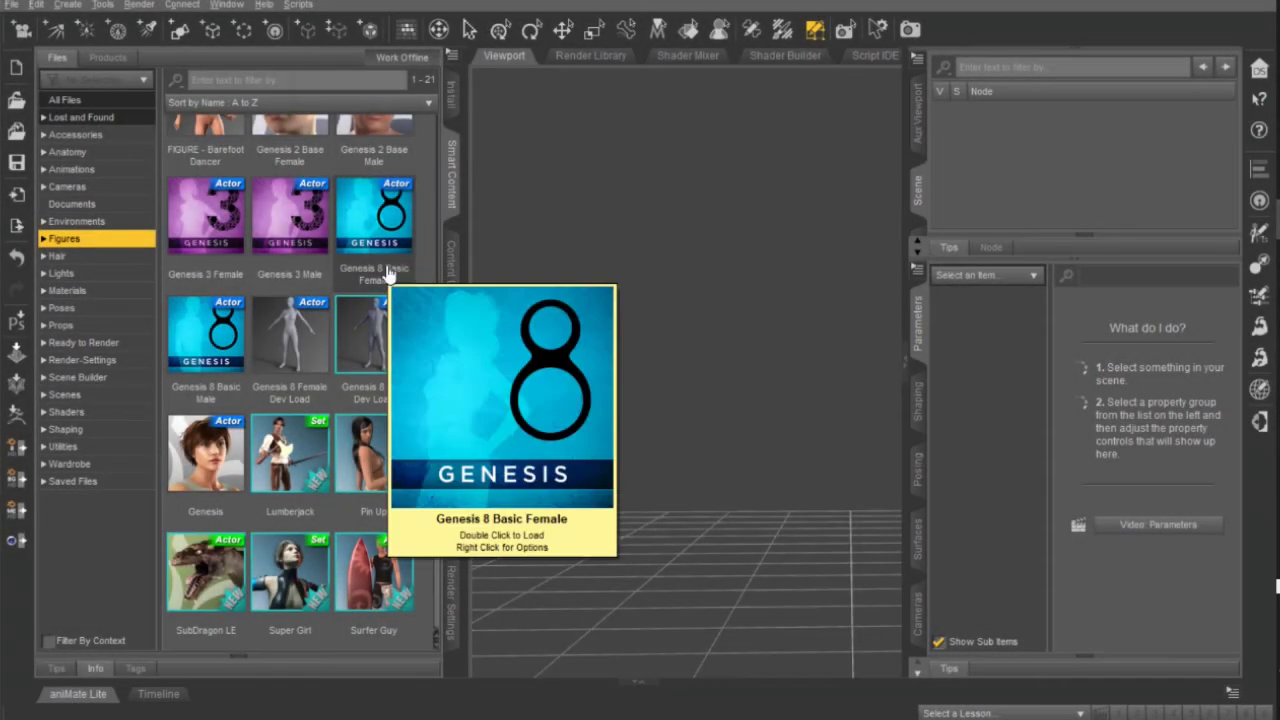
{"action": "double_click", "coordinate": [388, 272]}
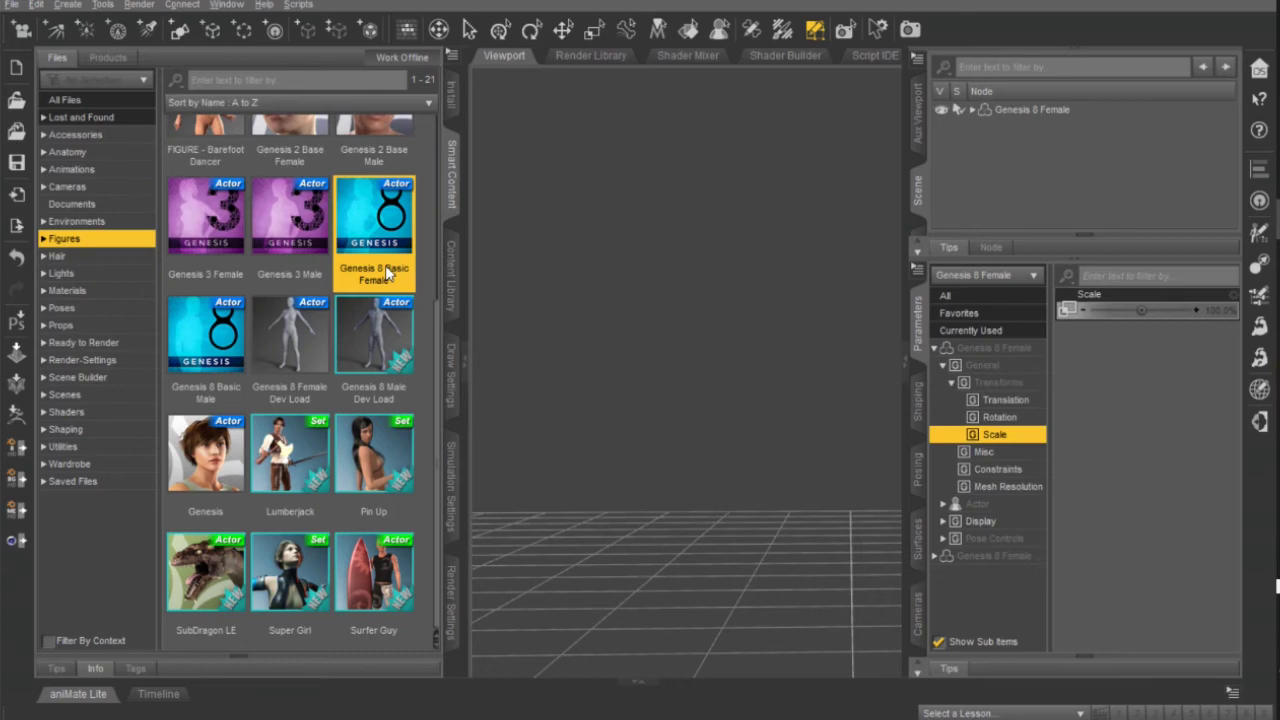
{"action": "left_click", "coordinate": [451, 172]}
{"action": "left_click", "coordinate": [990, 162]}
Import the Genesis 8 Female Skull Cap OBJ onto the Genesis 8 Female figure's head
{"action": "left_click", "coordinate": [12, 5]}
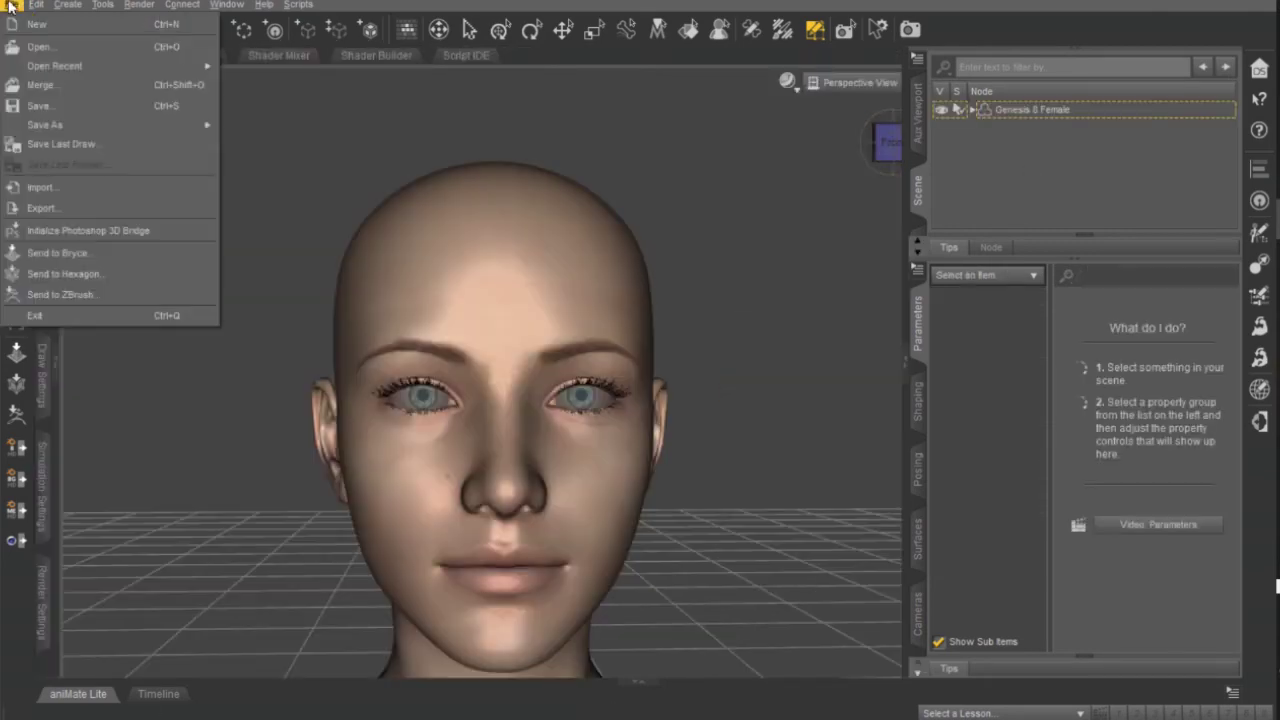
{"action": "left_click", "coordinate": [66, 188]}
{"action": "double_click", "coordinate": [728, 262]}
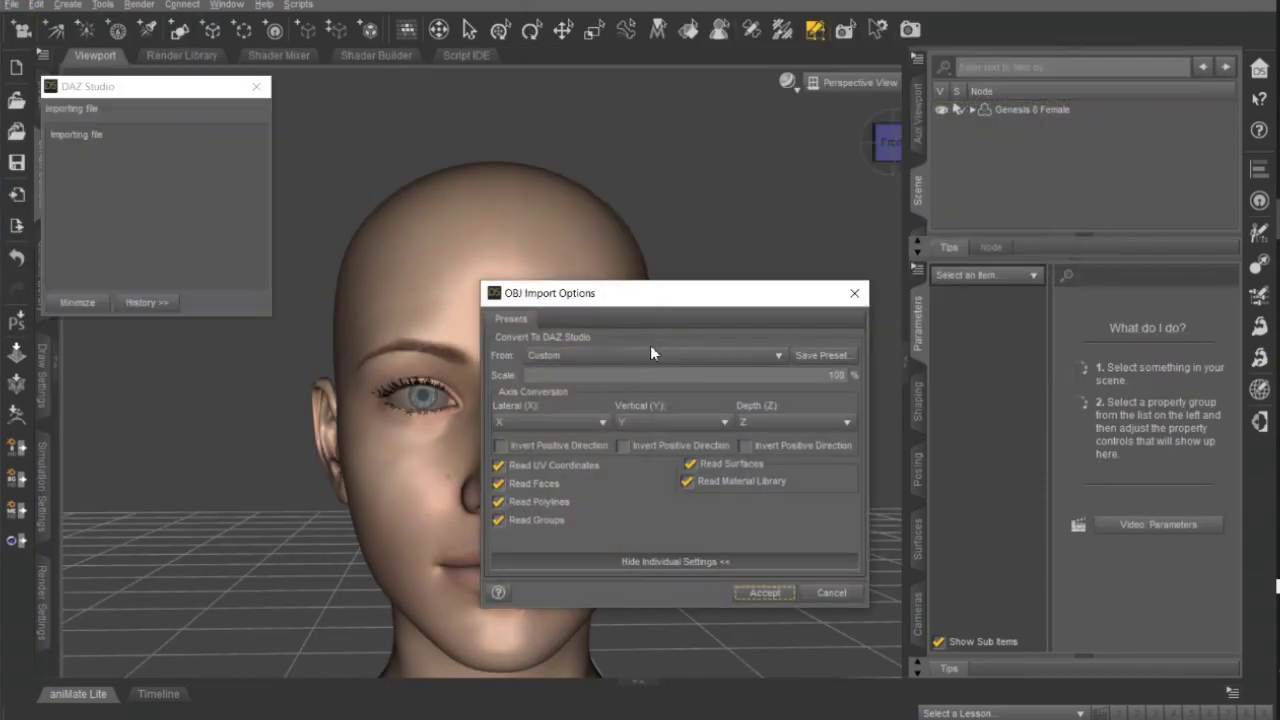
{"action": "left_click", "coordinate": [768, 594]}
{"action": "middle_click_drag", "start_coordinate": [500, 398], "coordinate": [740, 398]}
{"action": "middle_click_drag", "start_coordinate": [140, 398], "coordinate": [382, 398]}
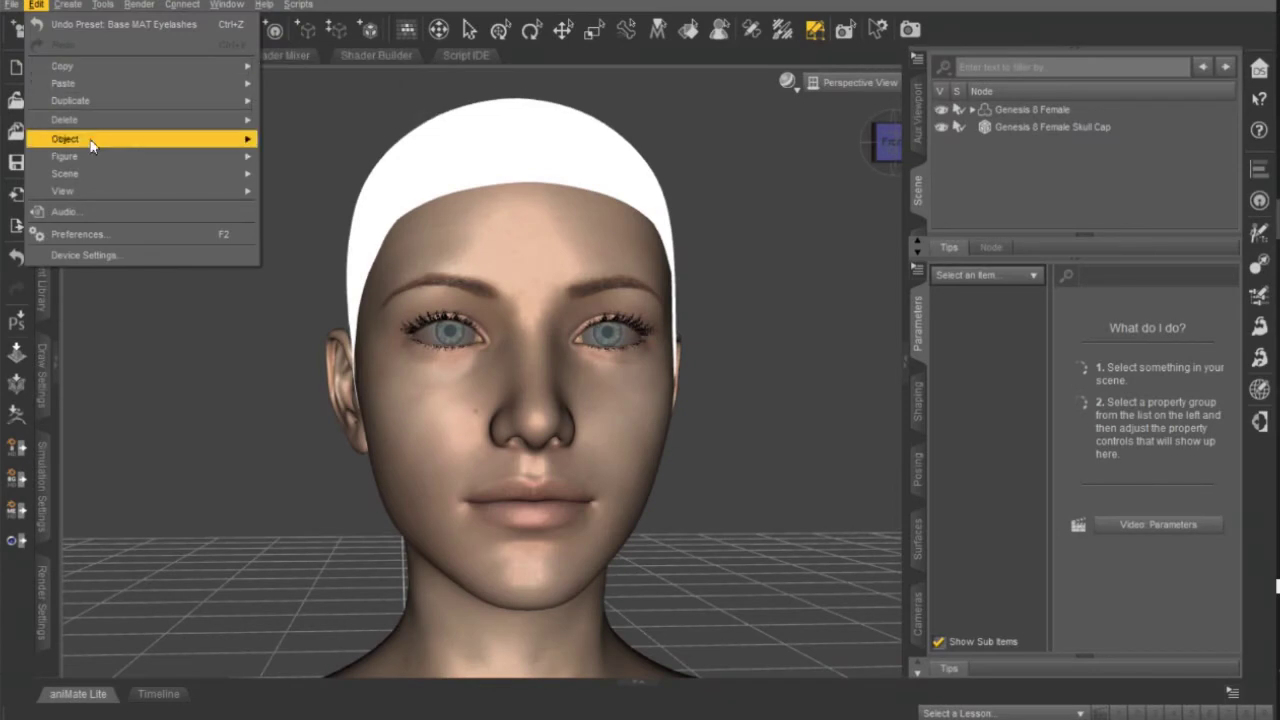
Run the Transfer Utility with Genesis 8 Female as the source and Genesis 8 Female Skull Cap as the target
{"action": "mouse_move", "coordinate": [91, 146]}
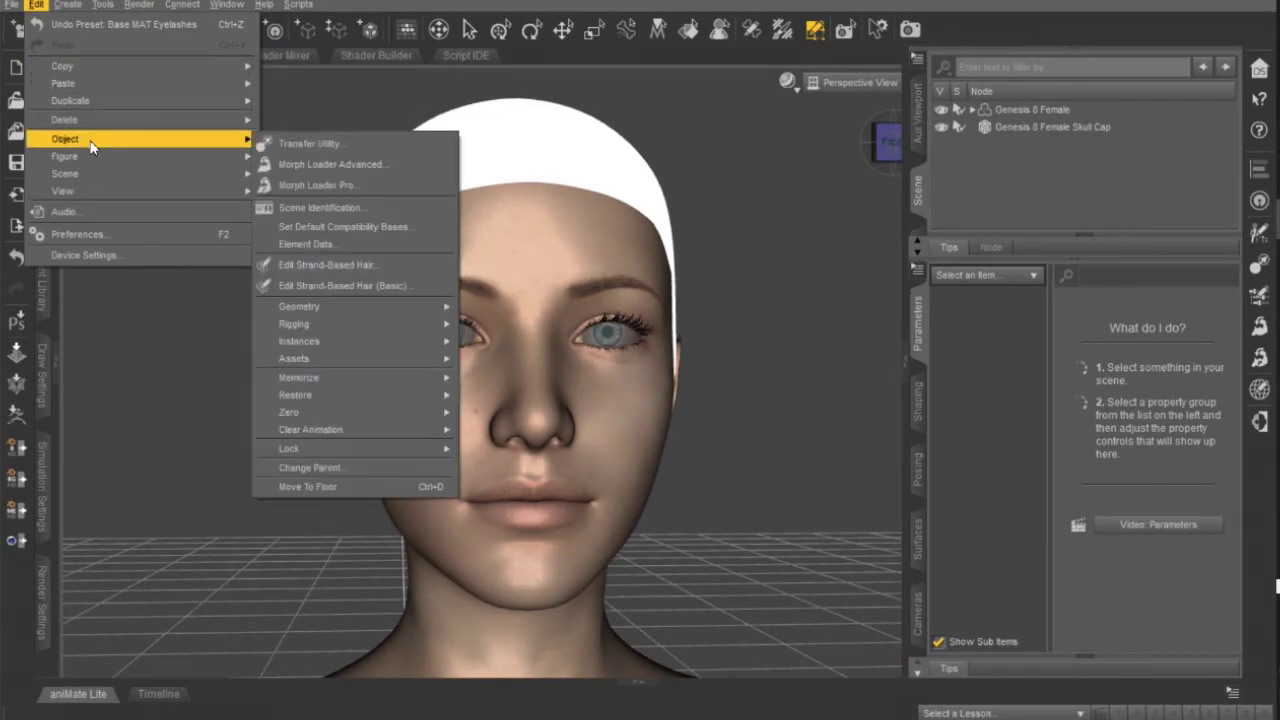
{"action": "left_click", "coordinate": [286, 146]}
{"action": "left_click_drag", "start_coordinate": [489, 104], "coordinate": [183, 165]}
{"action": "left_click", "coordinate": [181, 201]}
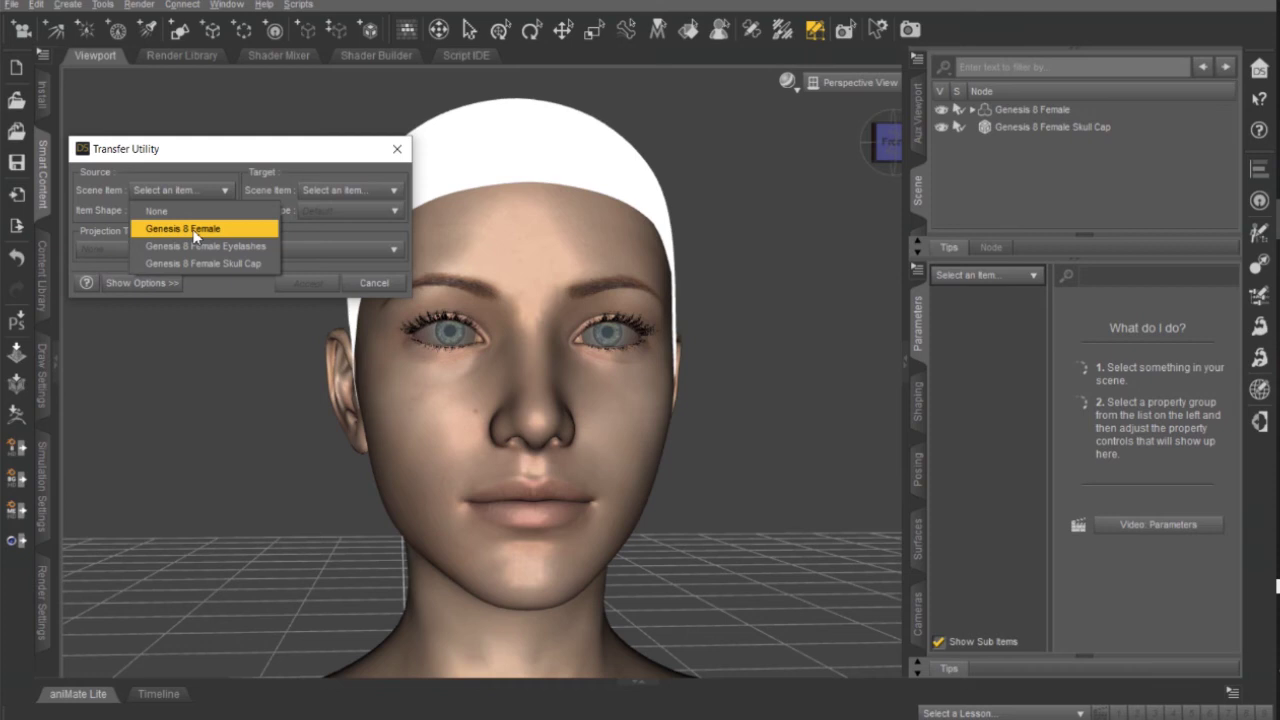
{"action": "left_click", "coordinate": [195, 234]}
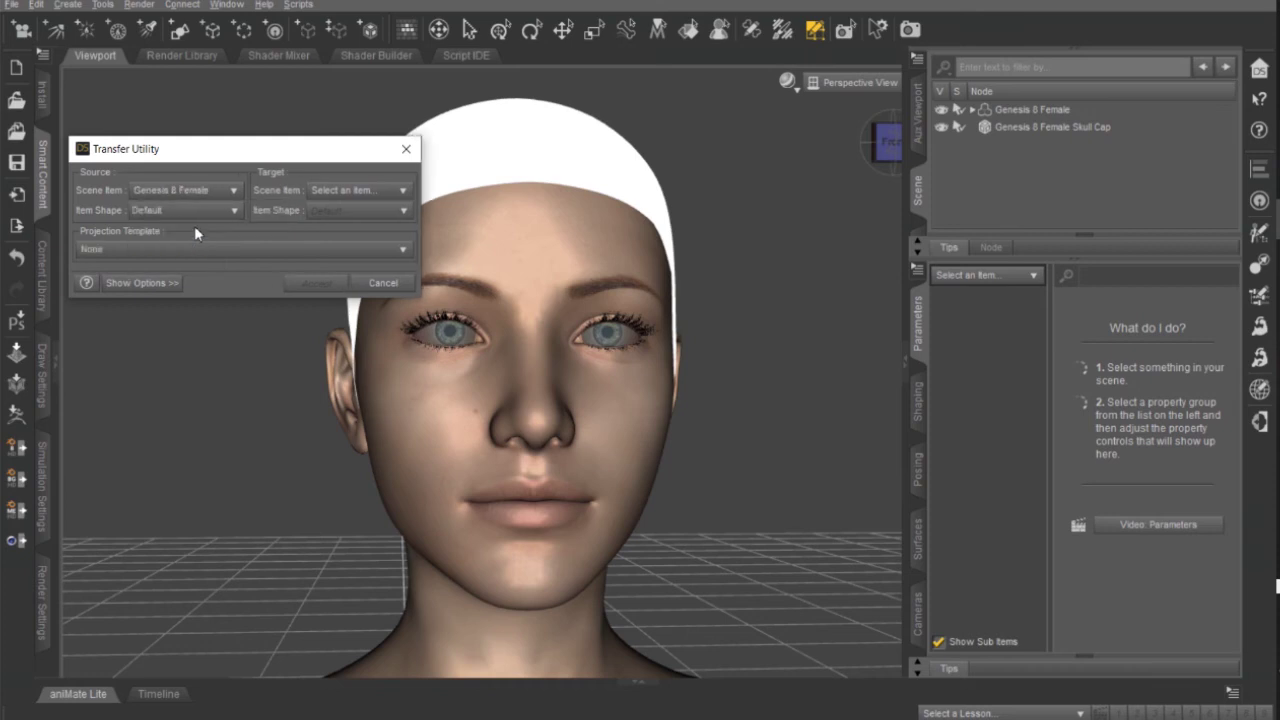
{"action": "left_click", "coordinate": [352, 193]}
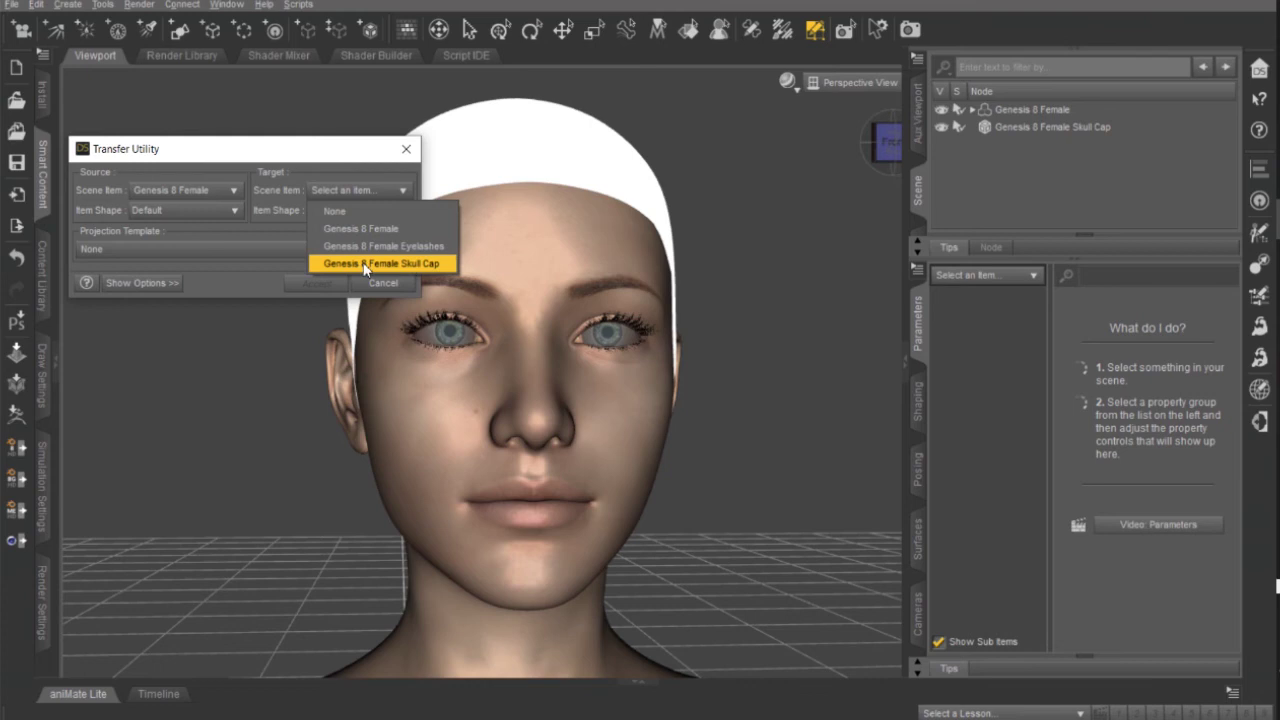
{"action": "left_click", "coordinate": [409, 263]}
{"action": "left_click", "coordinate": [316, 283]}
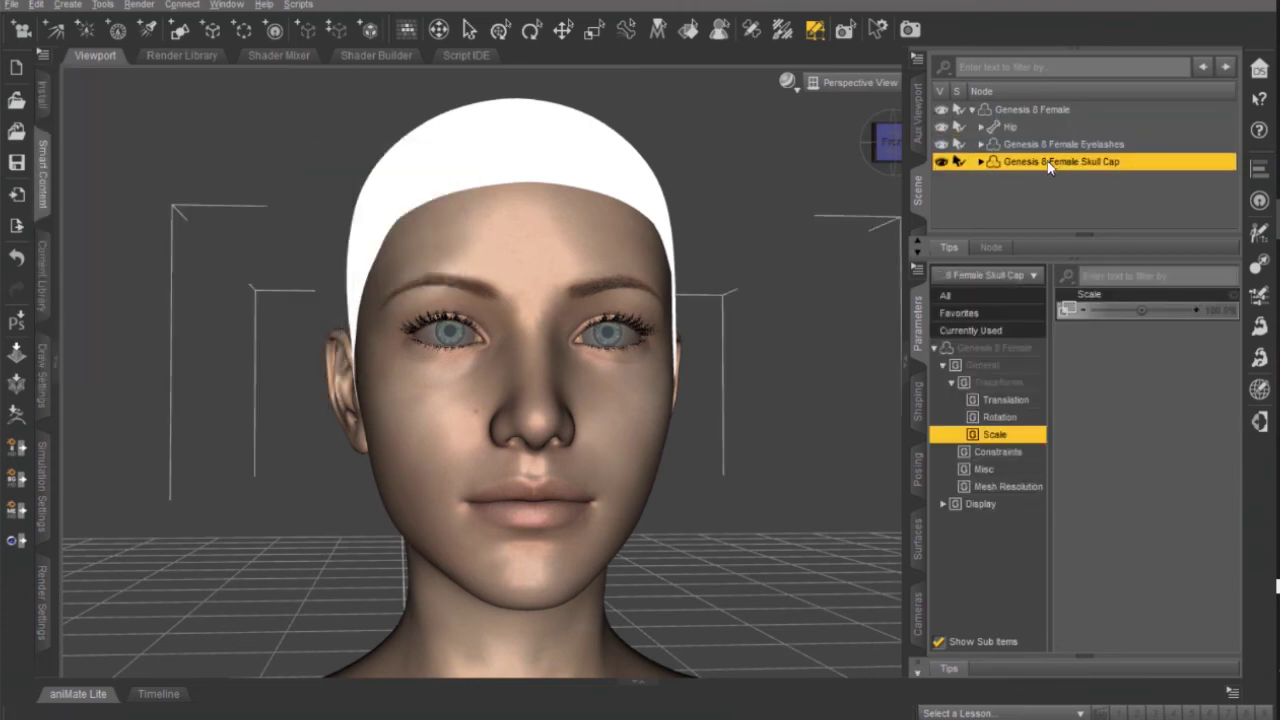
Go through the geometry editing commands for the Genesis 8 Female Skull Cap and choose its Resolution Level in the Mesh Resolution settings
{"action": "right_click", "coordinate": [916, 190]}
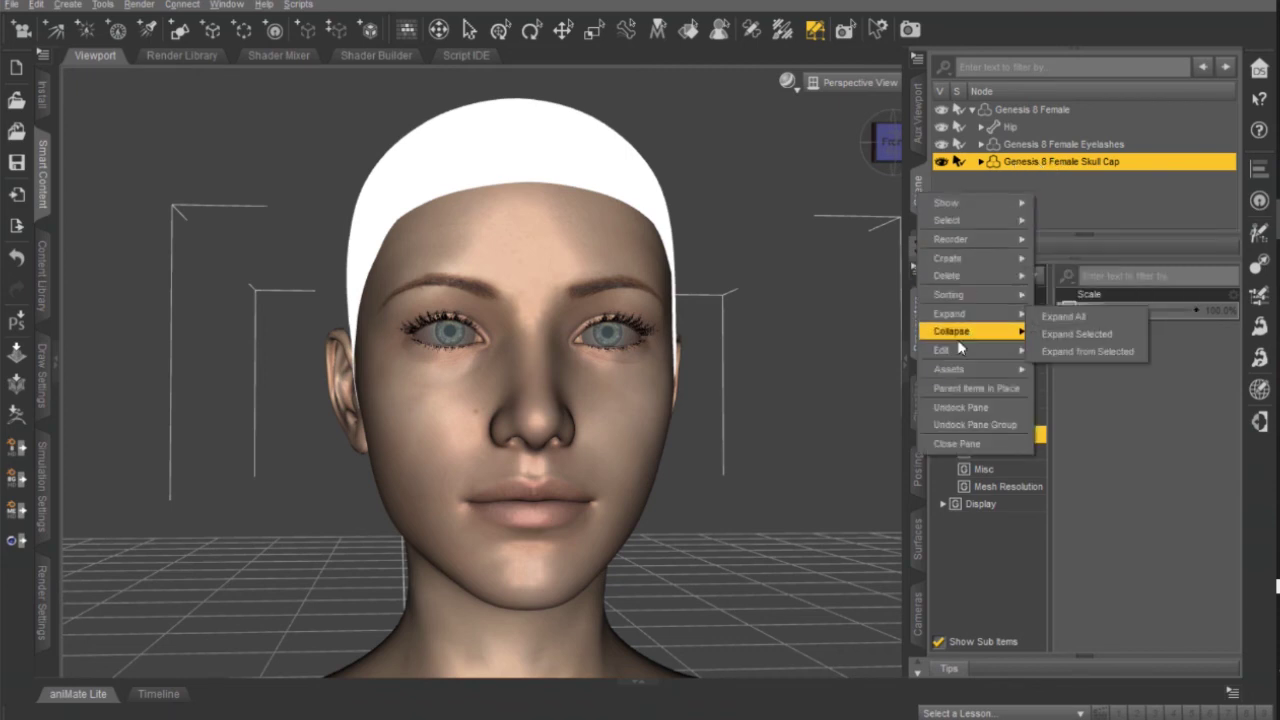
{"action": "mouse_move", "coordinate": [962, 352]}
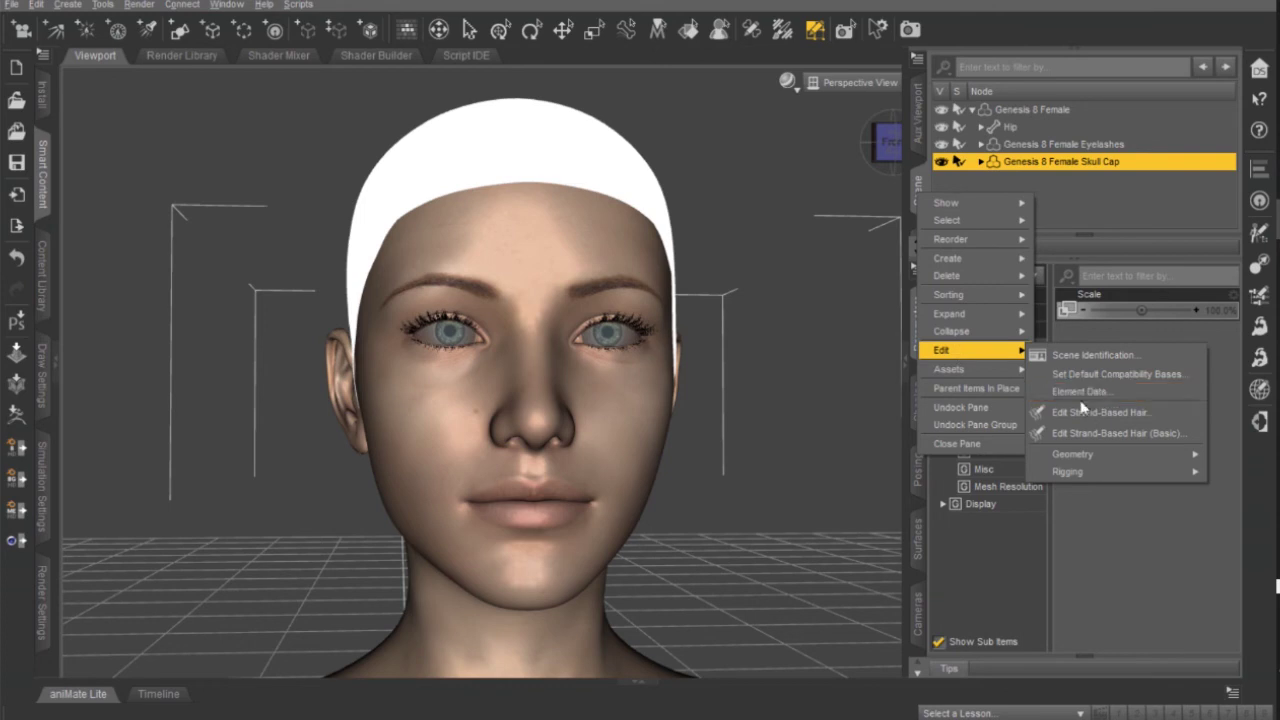
{"action": "mouse_move", "coordinate": [1058, 458]}
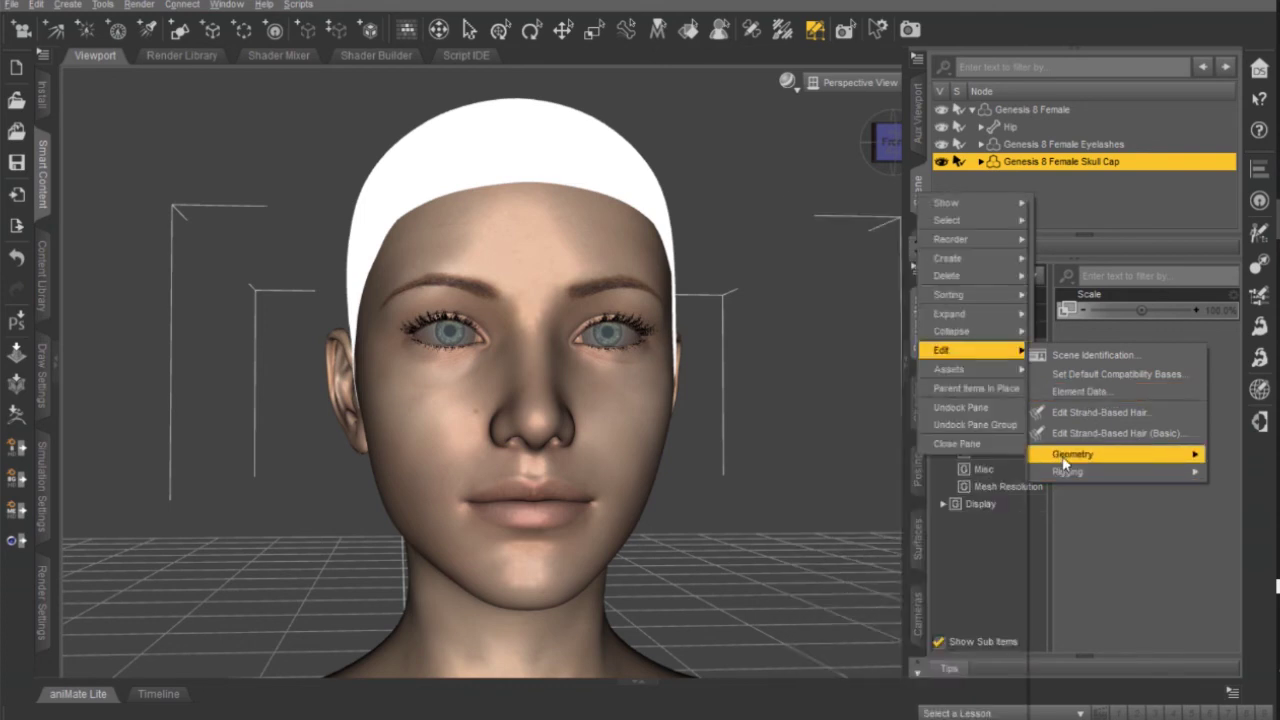
{"action": "left_click", "coordinate": [850, 208]}
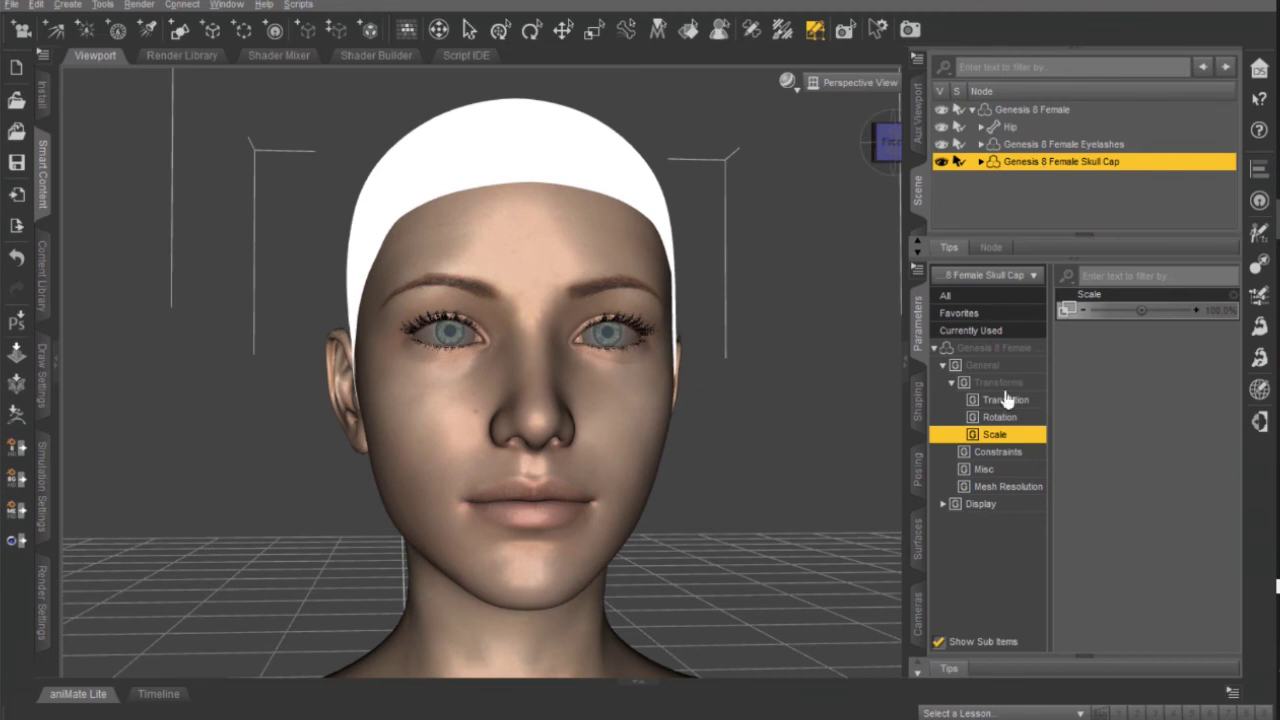
{"action": "left_click", "coordinate": [990, 350]}
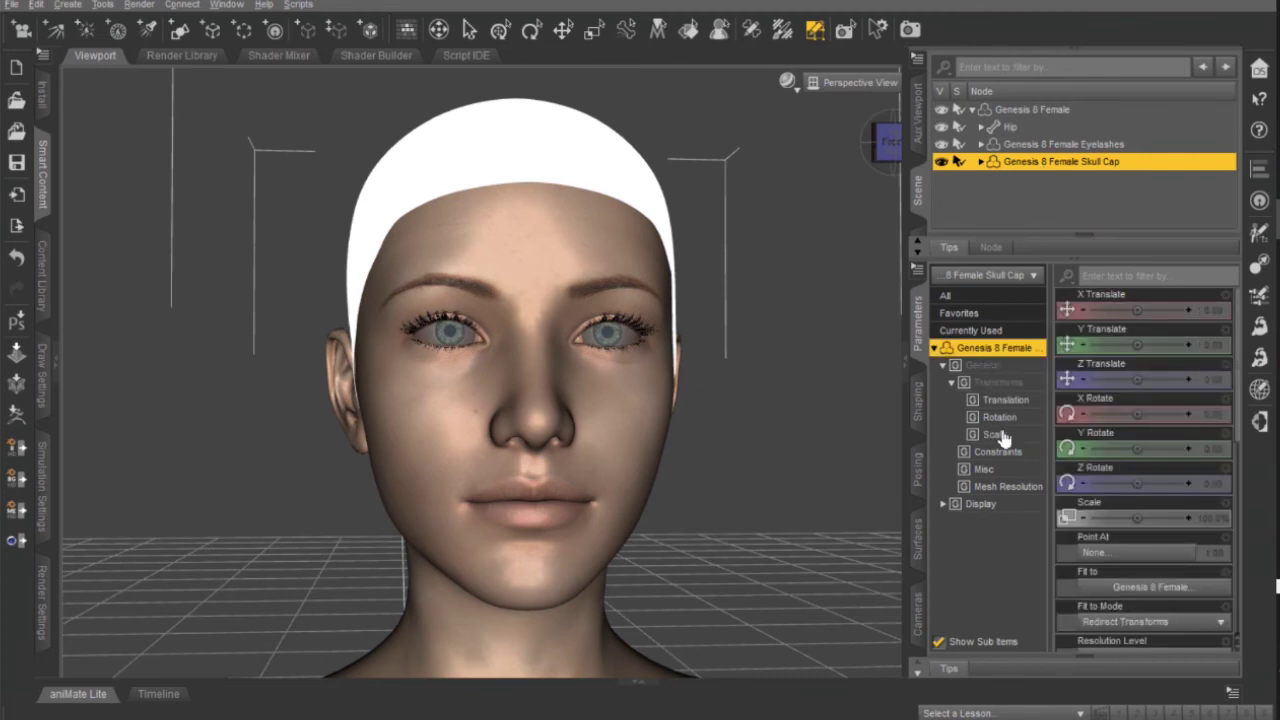
{"action": "left_click", "coordinate": [1005, 486]}
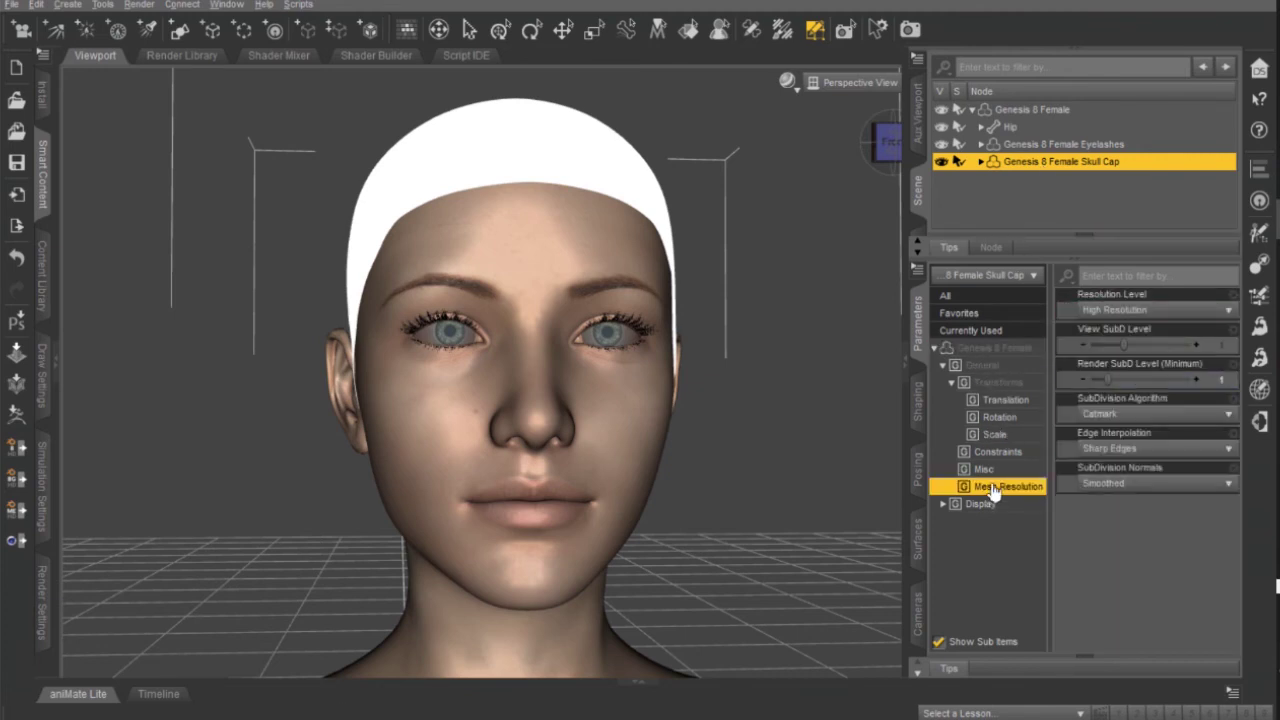
{"action": "left_click", "coordinate": [1114, 310]}
{"action": "left_click", "coordinate": [1107, 331]}
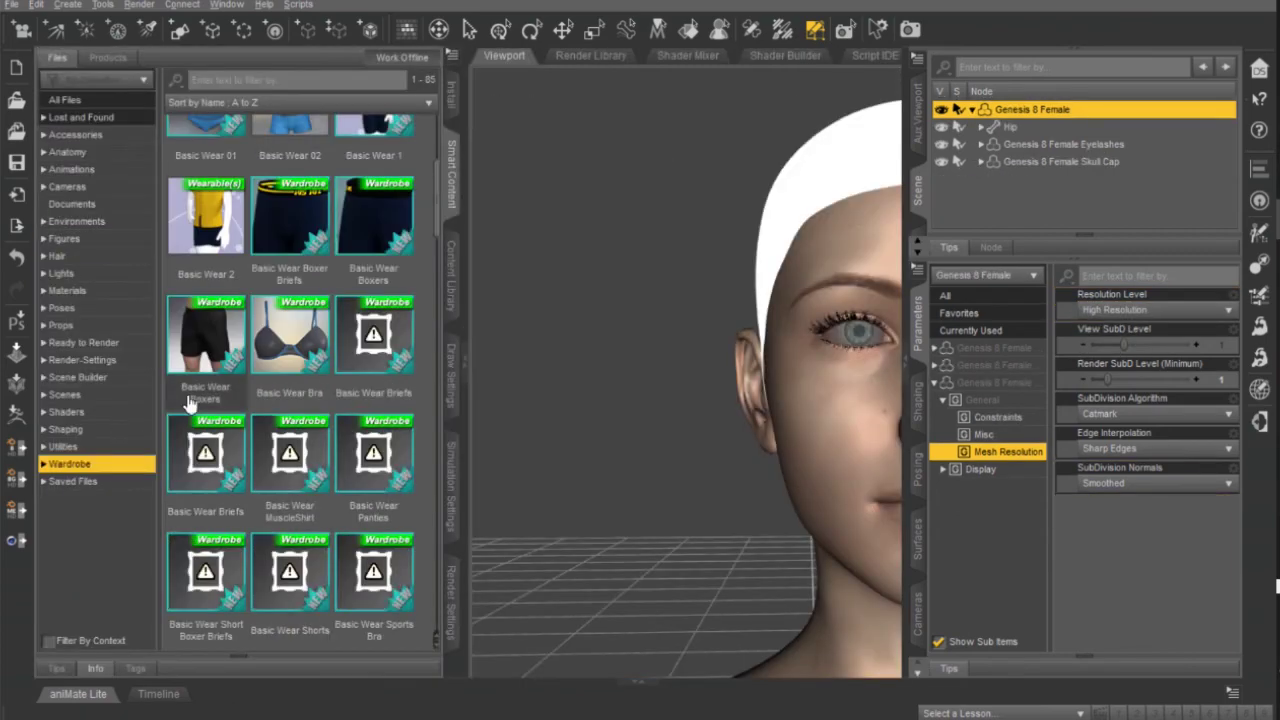
Dress the Genesis 8 Female figure with the B25STTop wardrobe item and add the Toulouse Hair
{"action": "scroll", "coordinate": [251, 337], "scroll_direction": "down", "scroll_amount": 5}
{"action": "double_click", "coordinate": [355, 600]}
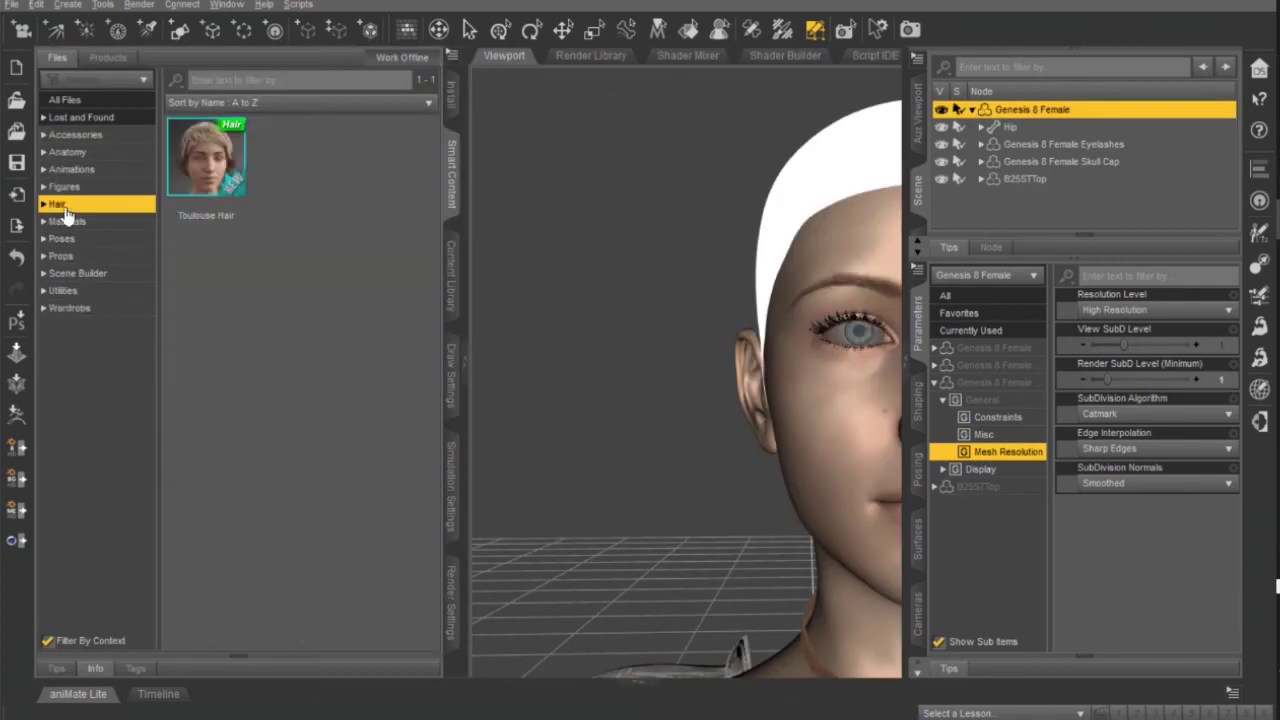
{"action": "double_click", "coordinate": [206, 165]}
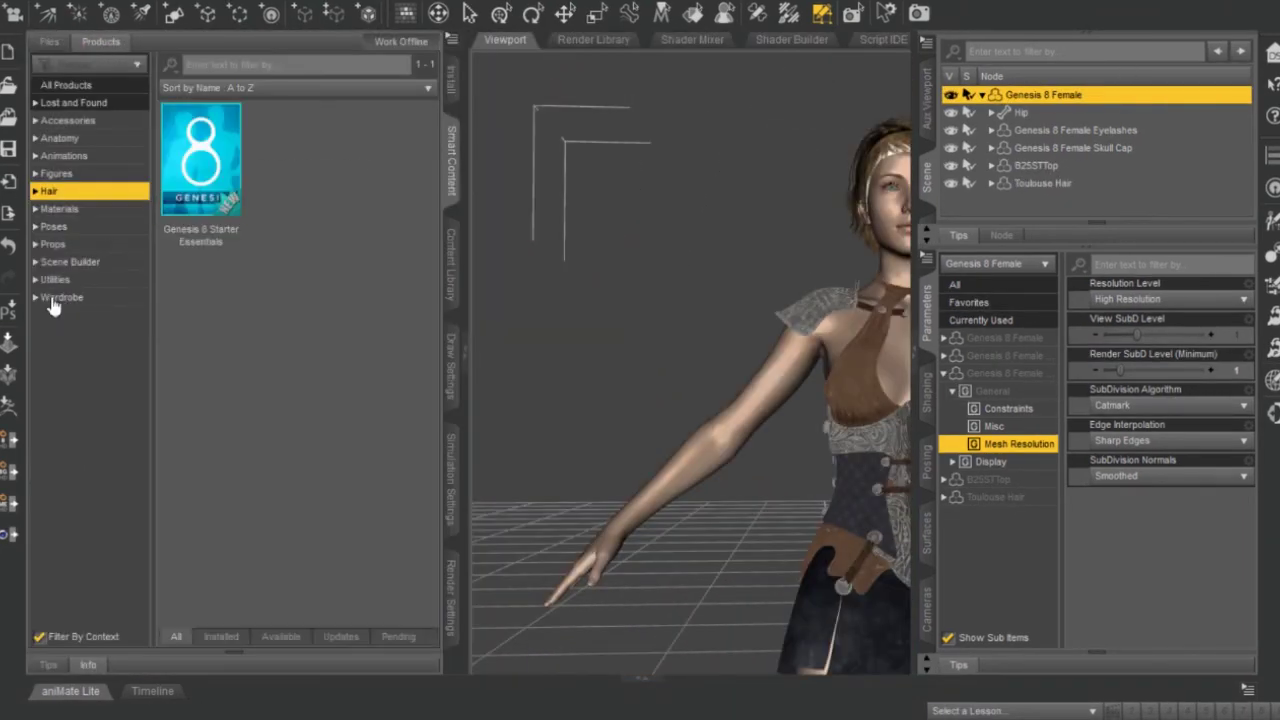
Apply a pose from Genesis 8 Starter Essentials to the figure and load a light preset from Genesis Starter Essentials
{"action": "left_click", "coordinate": [65, 85]}
{"action": "left_click", "coordinate": [53, 226]}
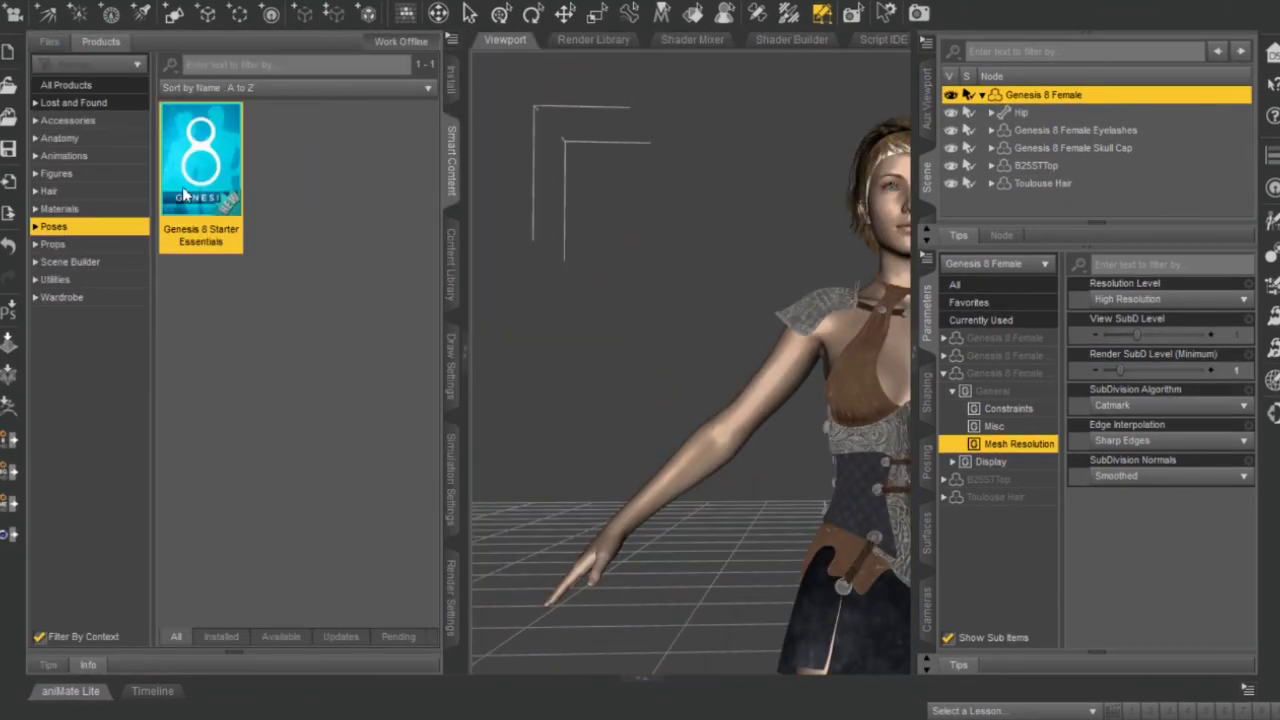
{"action": "left_click", "coordinate": [185, 195]}
{"action": "double_click", "coordinate": [372, 300]}
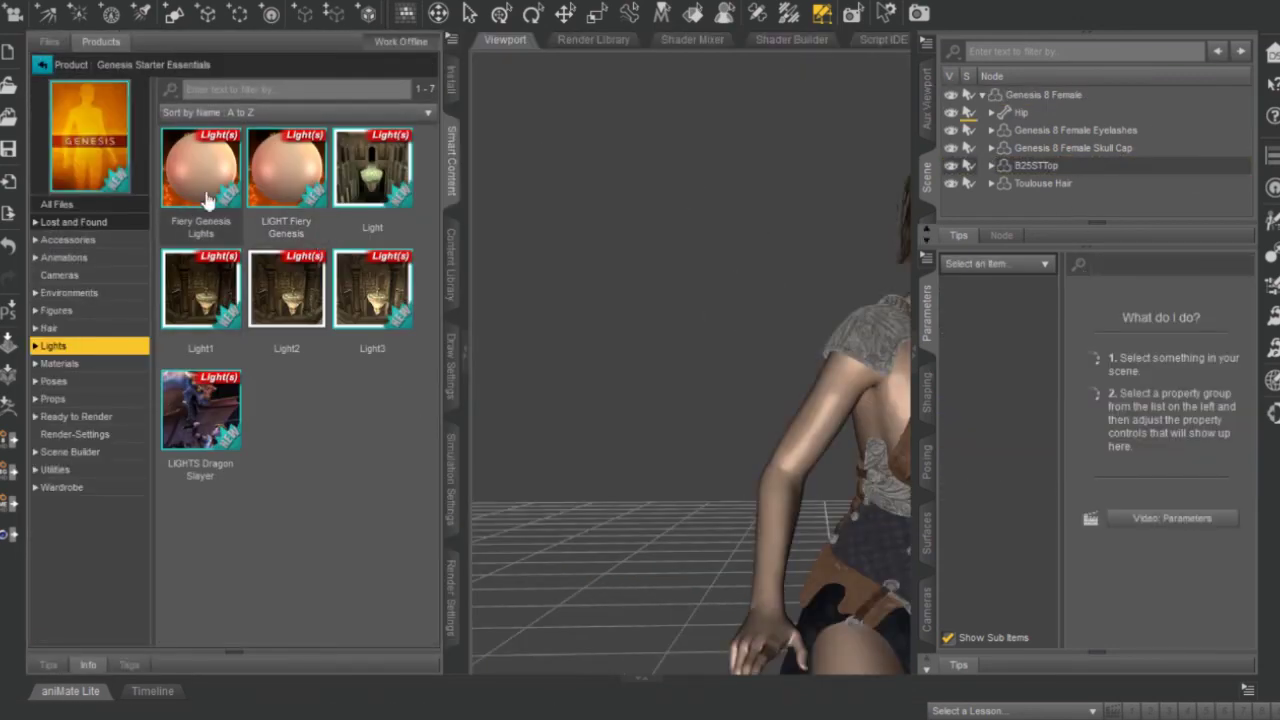
{"action": "double_click", "coordinate": [286, 255]}
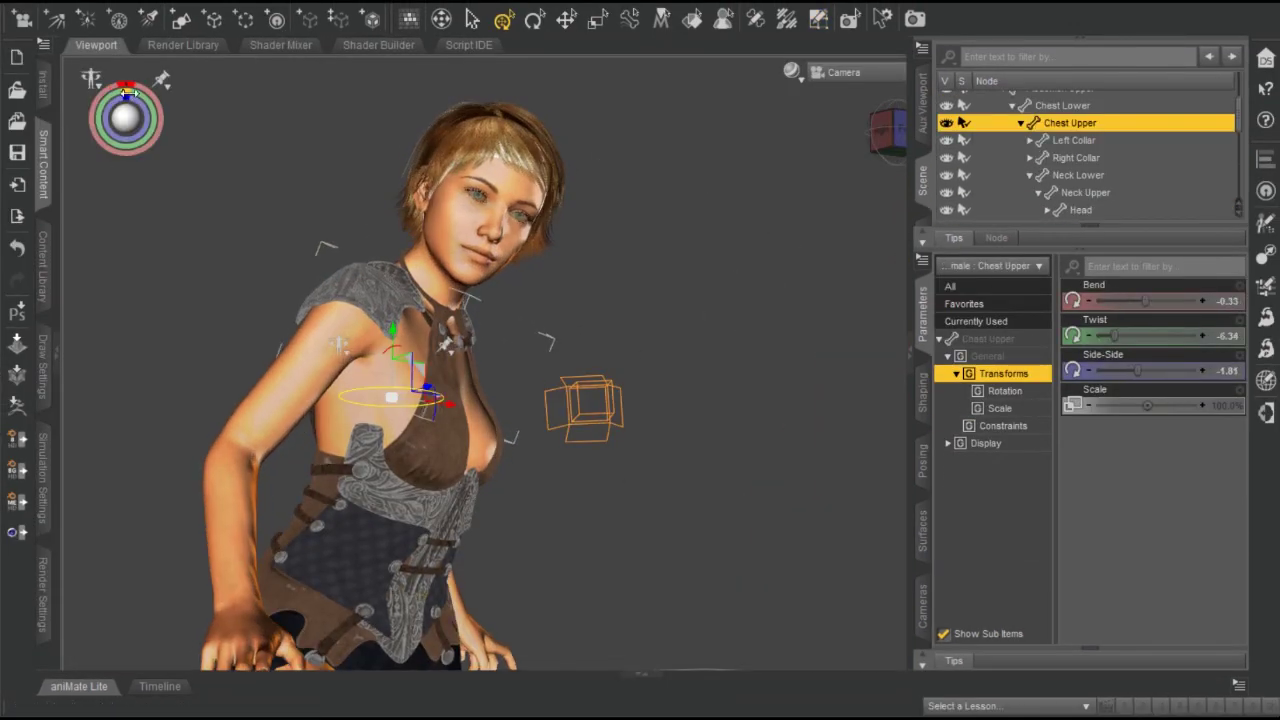
Select the figure's left and right eyes and set their Point At target to the Camera
{"action": "left_click", "coordinate": [493, 232]}
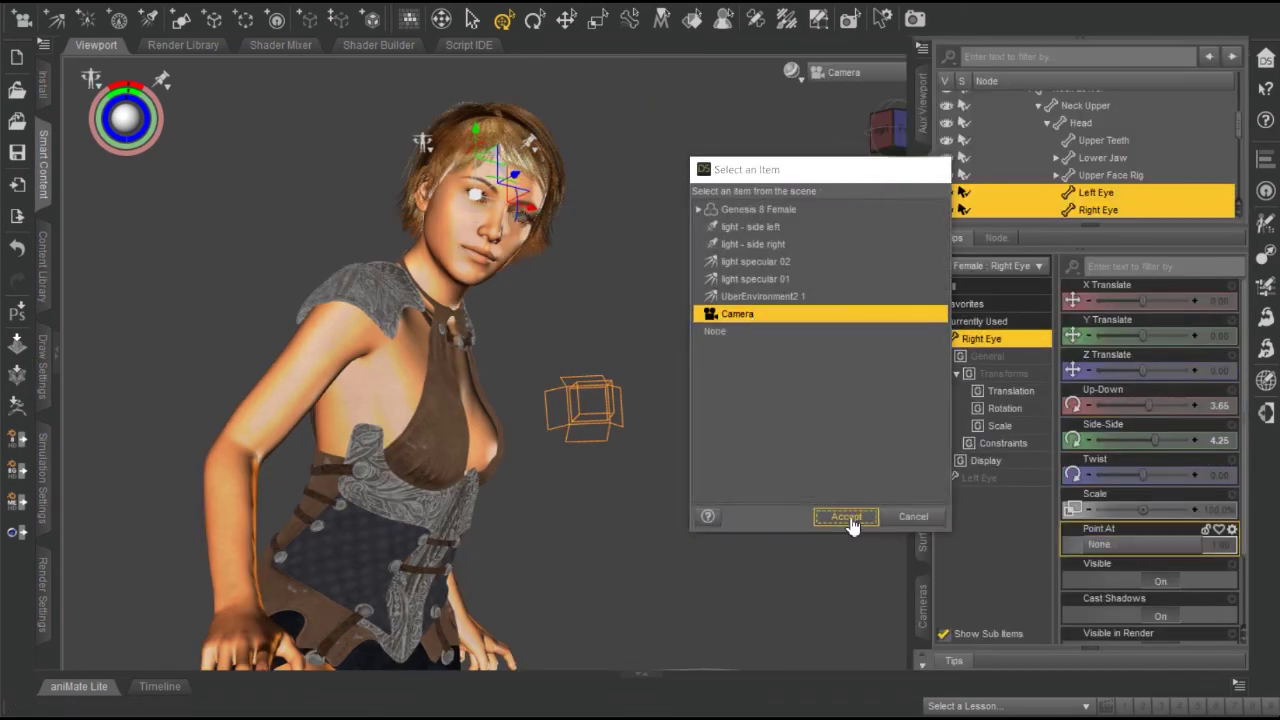
{"action": "left_click", "coordinate": [851, 518]}
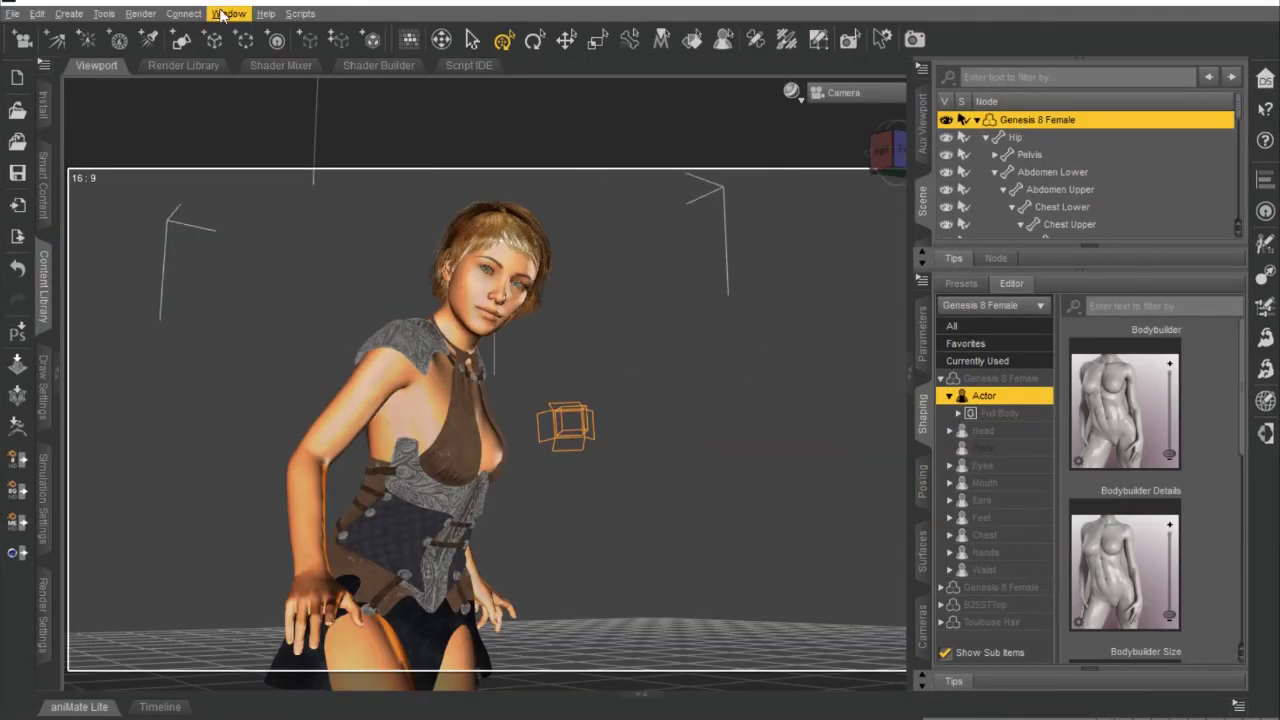
Examine the Genesis 8 Female's Skin surface settings, including the Base group and the shader in use
{"action": "left_click", "coordinate": [922, 563]}
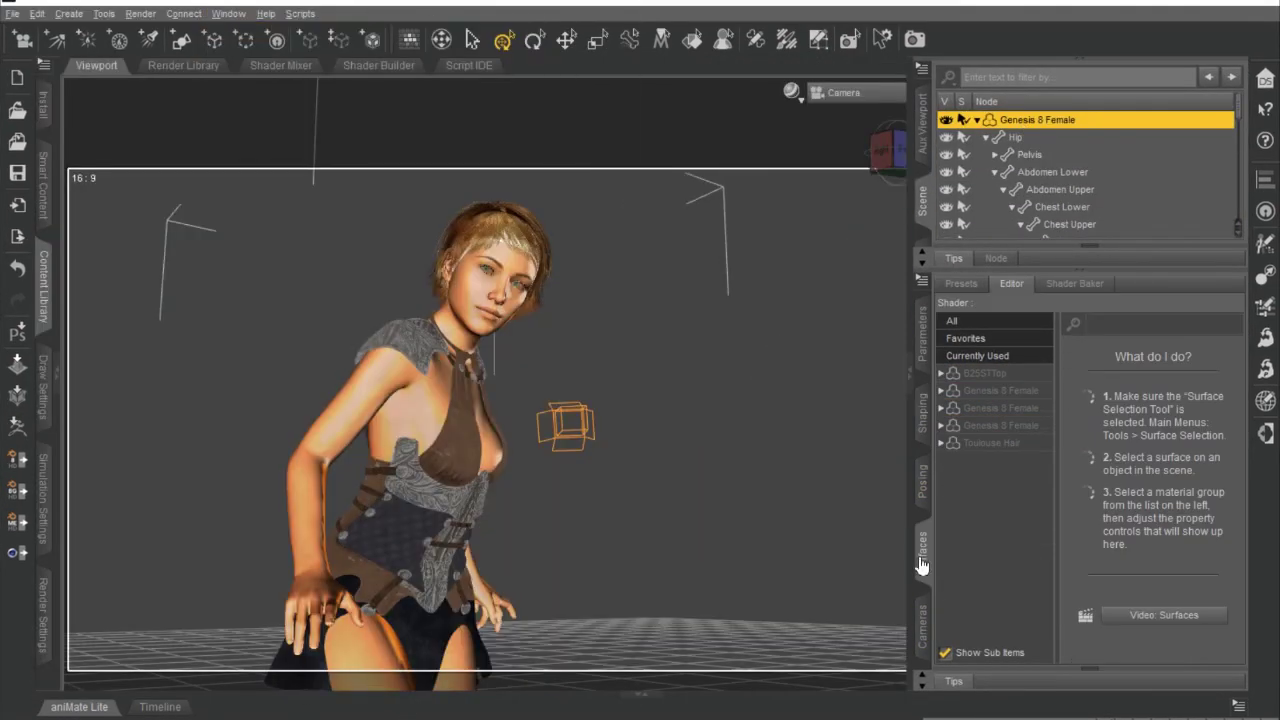
{"action": "left_click", "coordinate": [971, 376]}
{"action": "double_click", "coordinate": [980, 391]}
{"action": "left_click", "coordinate": [988, 412]}
{"action": "double_click", "coordinate": [976, 444]}
{"action": "left_click", "coordinate": [988, 652]}
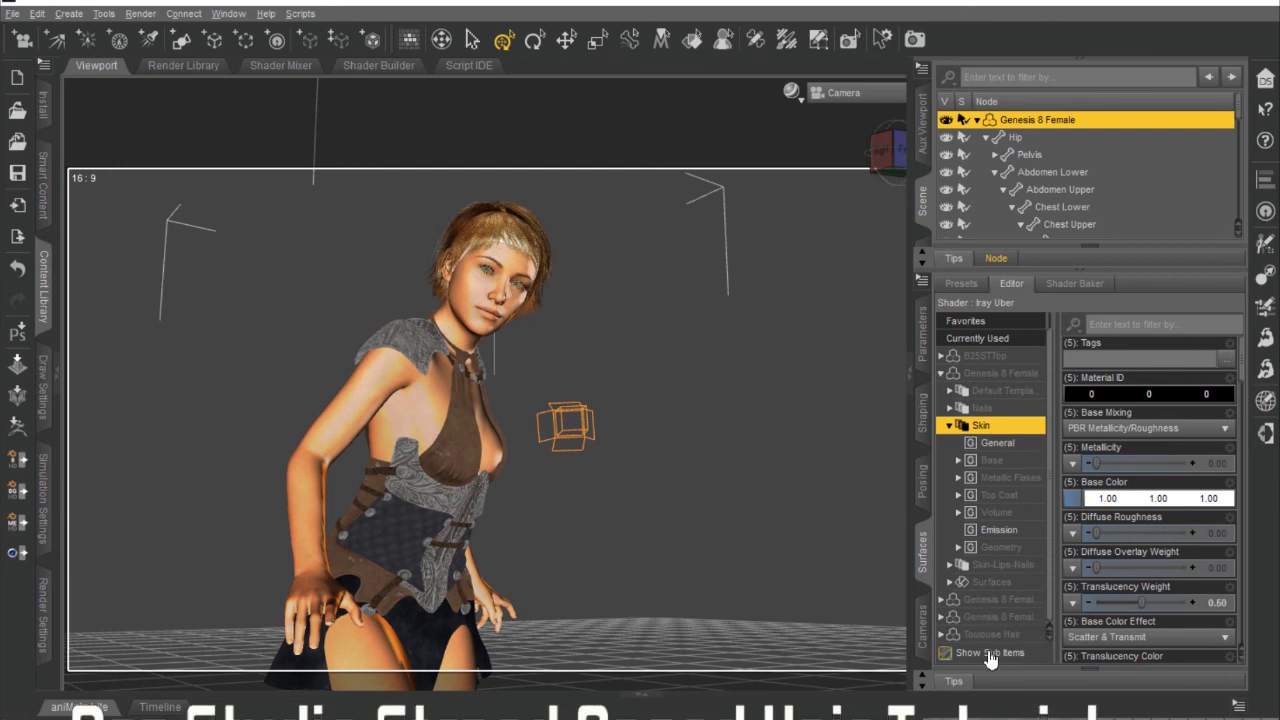
{"action": "left_click_drag", "start_coordinate": [951, 428], "coordinate": [989, 634]}
{"action": "double_click", "coordinate": [991, 460]}
{"action": "left_click", "coordinate": [958, 460]}
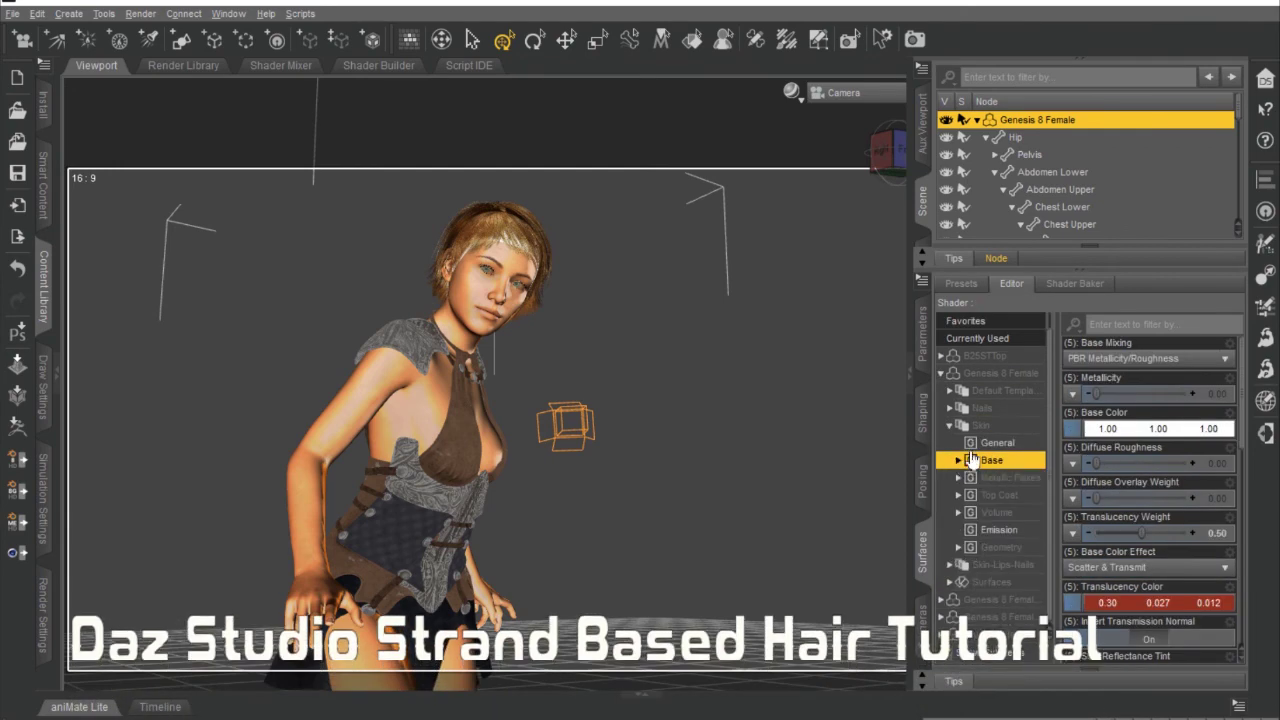
{"action": "left_click", "coordinate": [948, 425]}
Load the RSL version of the Base MAT All Maps material from Genesis 8 Starter Essentials onto the Genesis 8 Female figure
{"action": "left_click", "coordinate": [43, 285]}
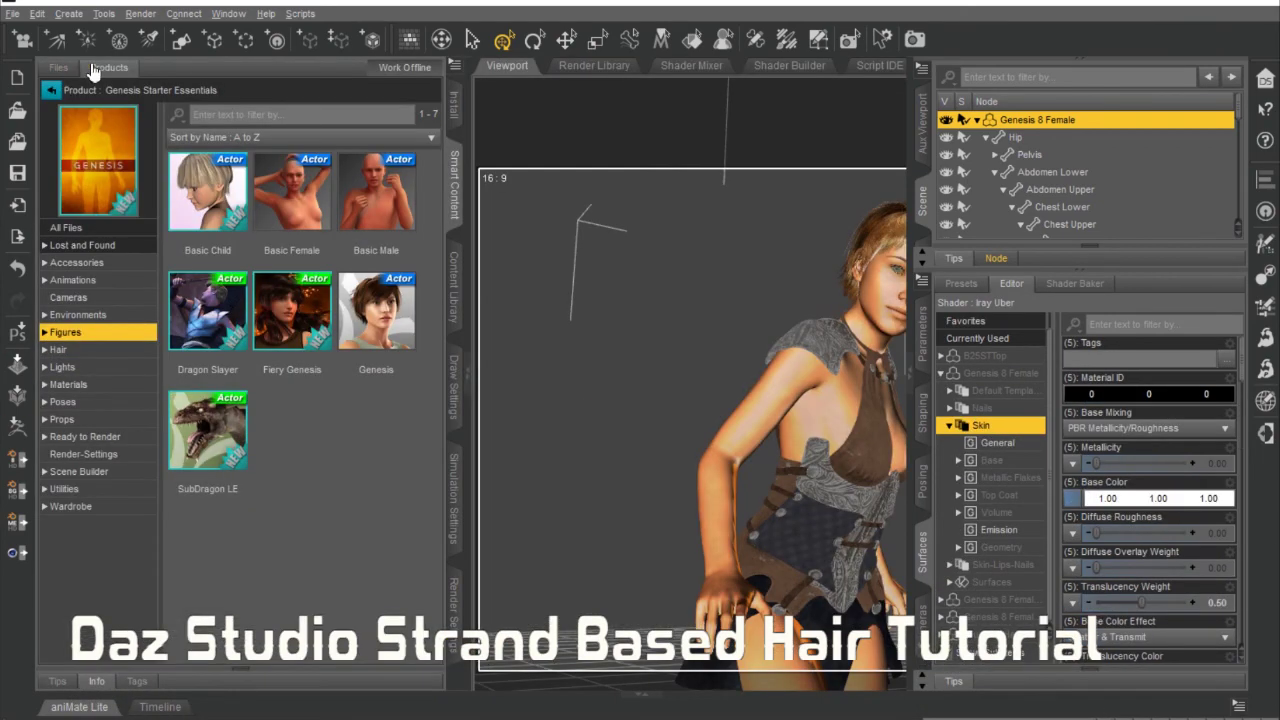
{"action": "left_click", "coordinate": [51, 90]}
{"action": "left_click", "coordinate": [66, 231]}
{"action": "double_click", "coordinate": [208, 186]}
{"action": "double_click", "coordinate": [301, 195]}
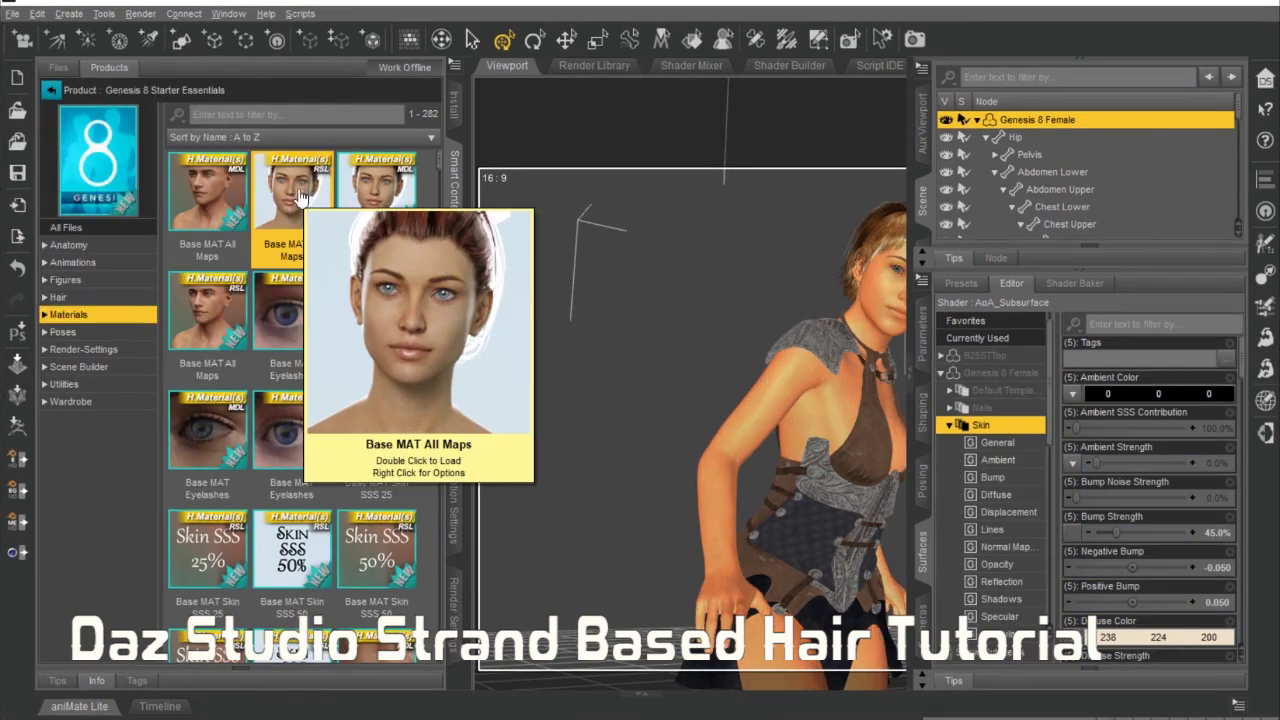
Select both of the figure's eyes and apply the RSL version of the Base MAT Eyelashes material
{"action": "scroll", "coordinate": [1090, 191], "scroll_direction": "down", "scroll_amount": 4}
{"action": "left_click", "coordinate": [1090, 208]}
{"action": "left_click", "coordinate": [1090, 191], "text": "ctrl"}
{"action": "double_click", "coordinate": [280, 328]}
{"action": "scroll", "coordinate": [1057, 220], "scroll_direction": "up", "scroll_amount": 2}
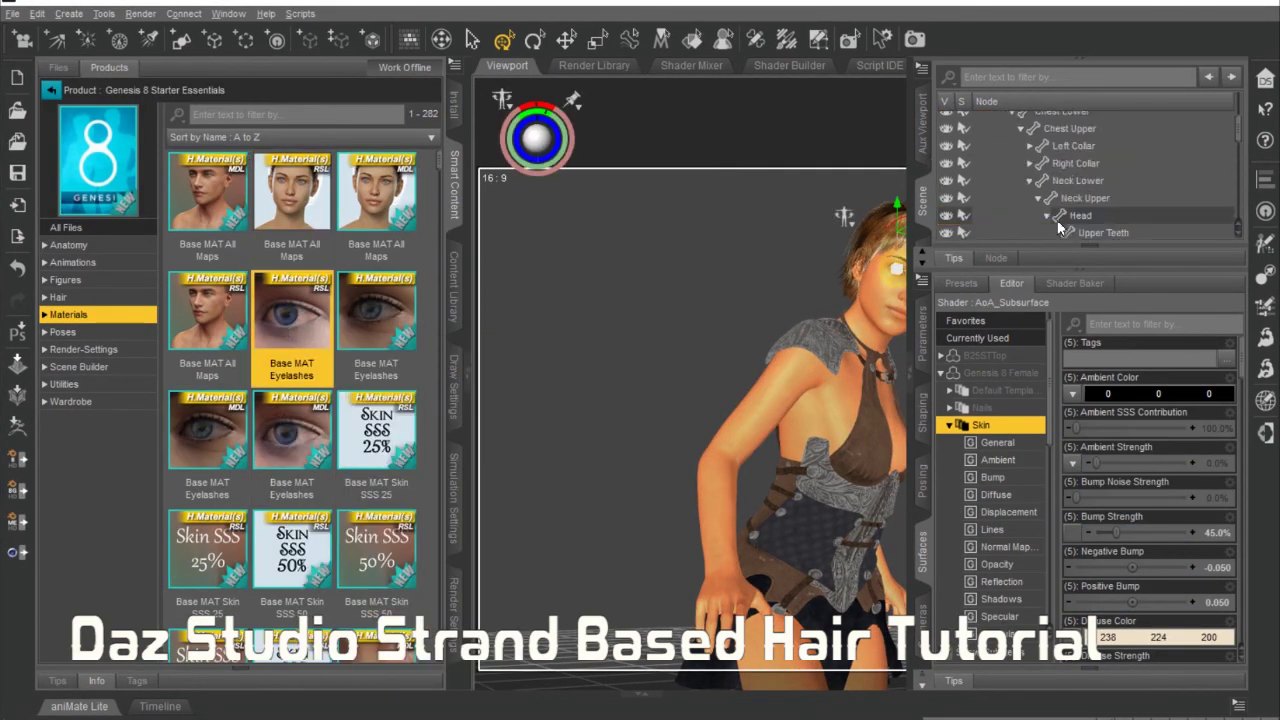